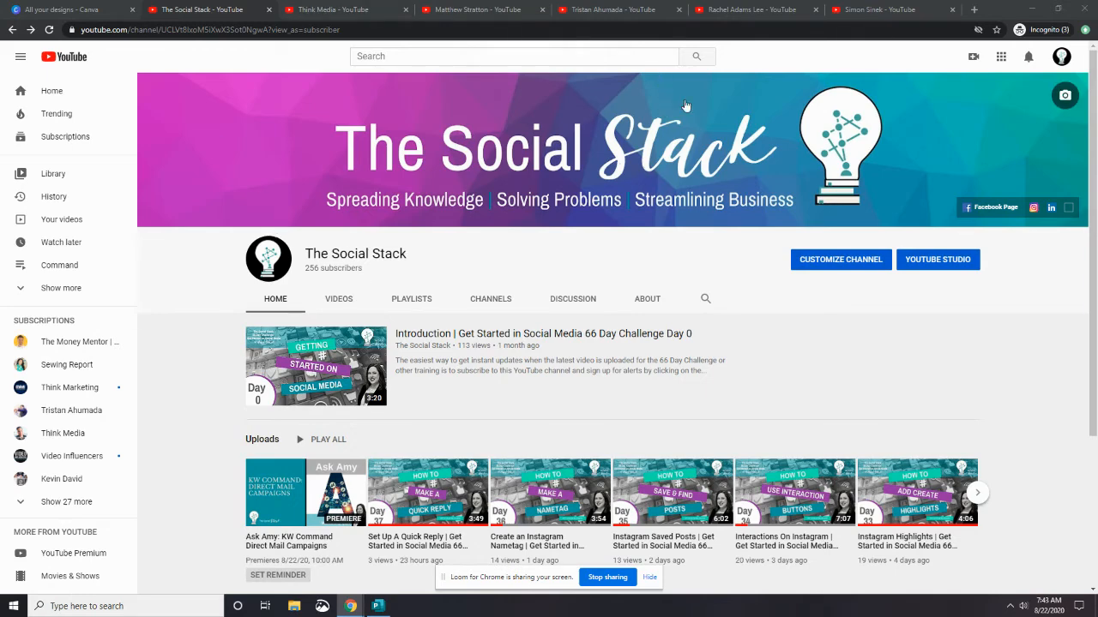
Compare the channel banners of several YouTube channels open in the browser tabs
click(356, 11)
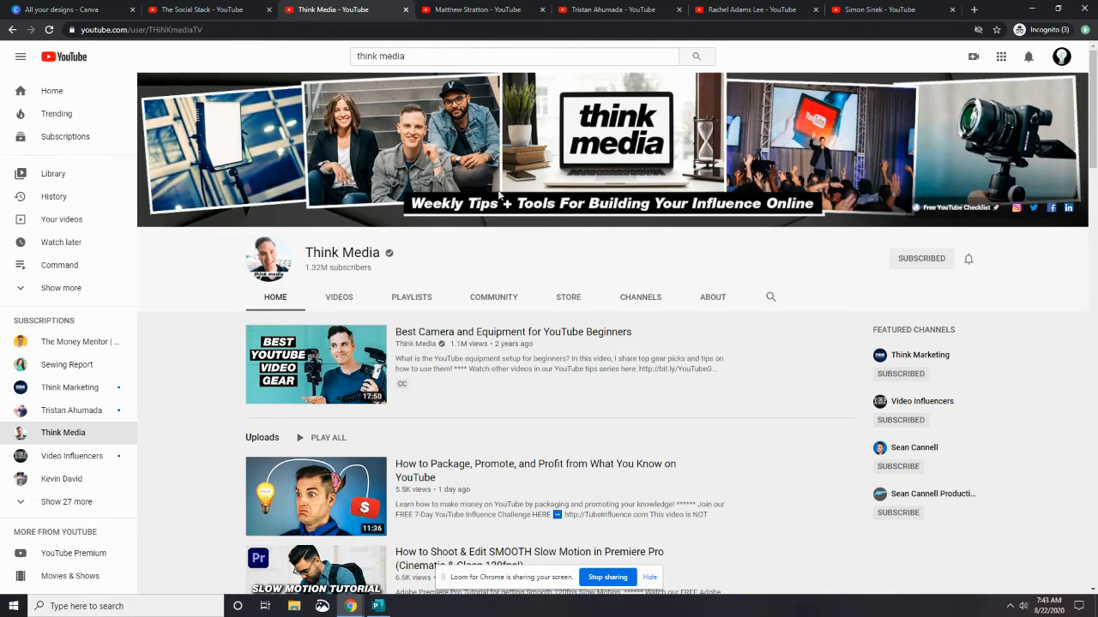
click(473, 10)
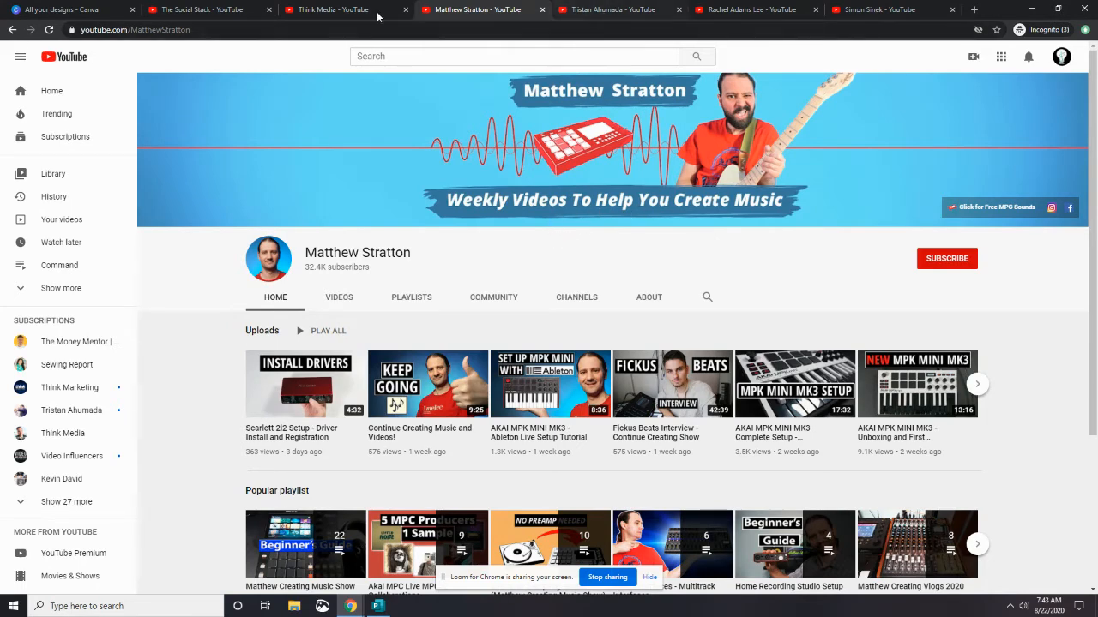
click(612, 9)
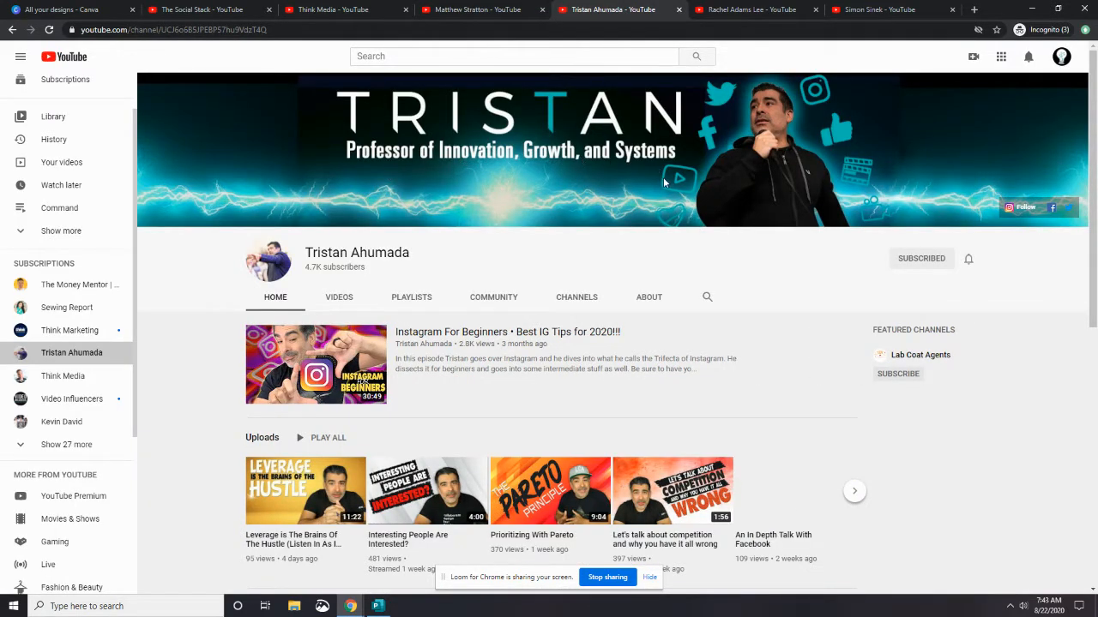
click(752, 10)
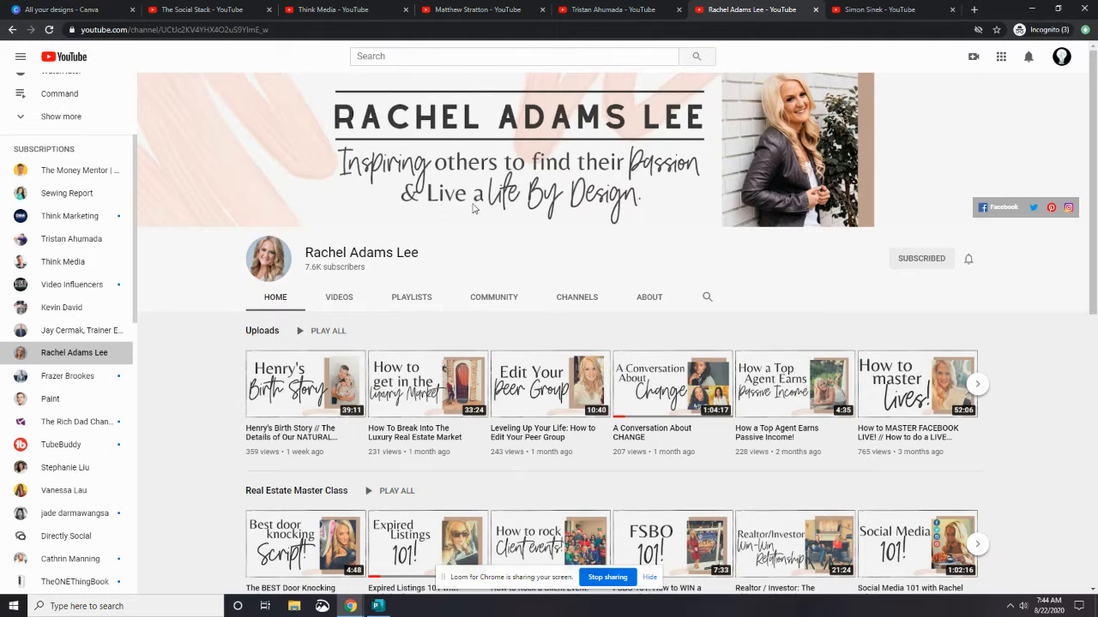
click(879, 11)
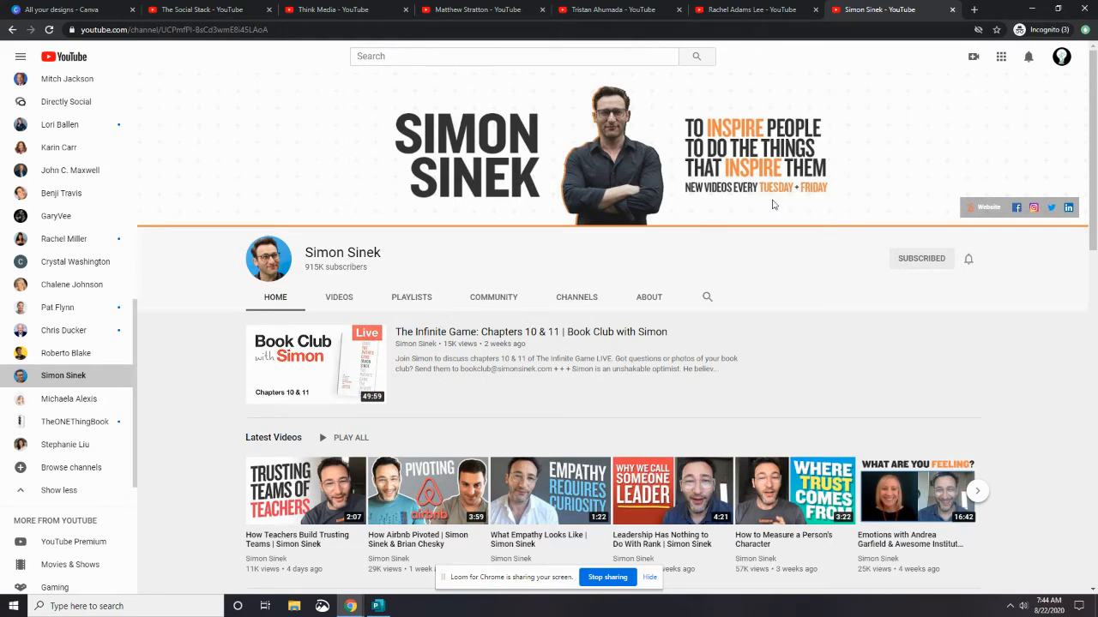
click(780, 11)
click(615, 11)
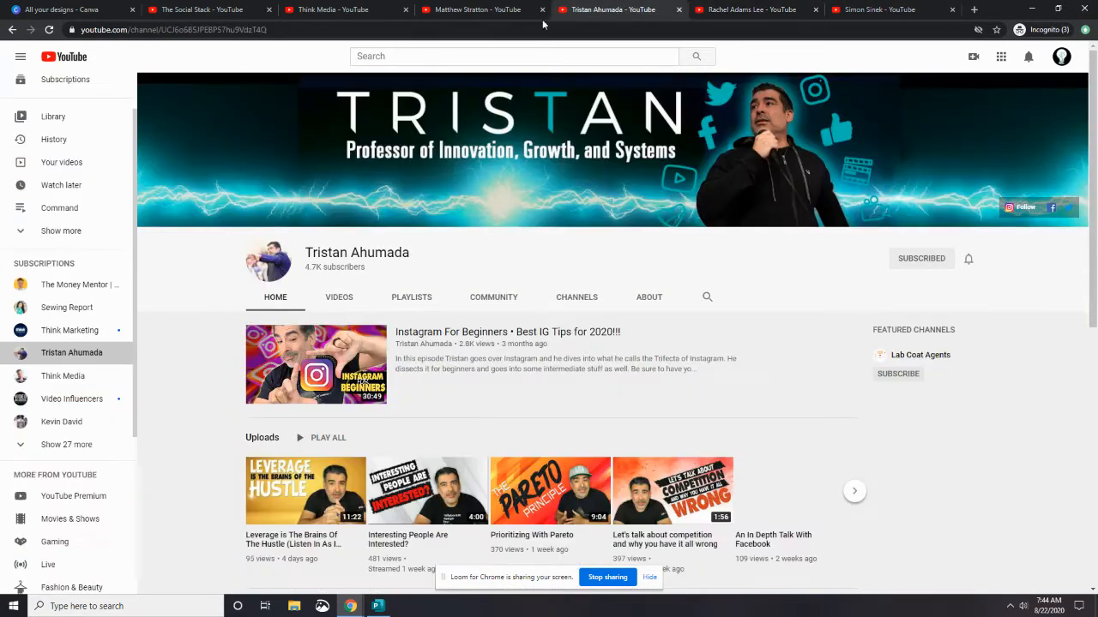
click(482, 16)
click(354, 12)
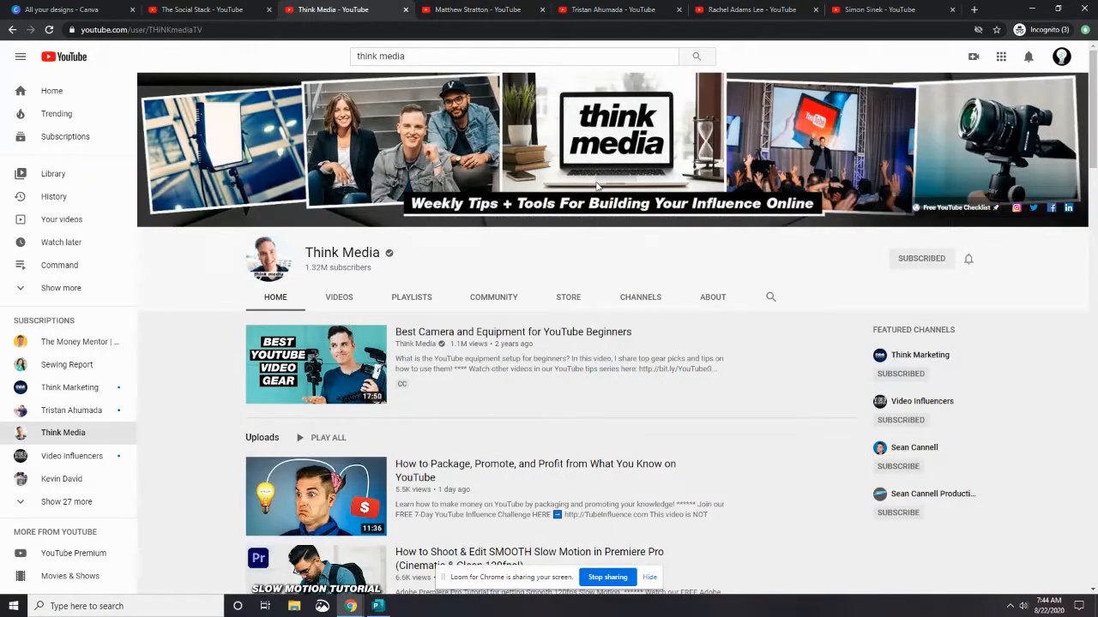
click(233, 18)
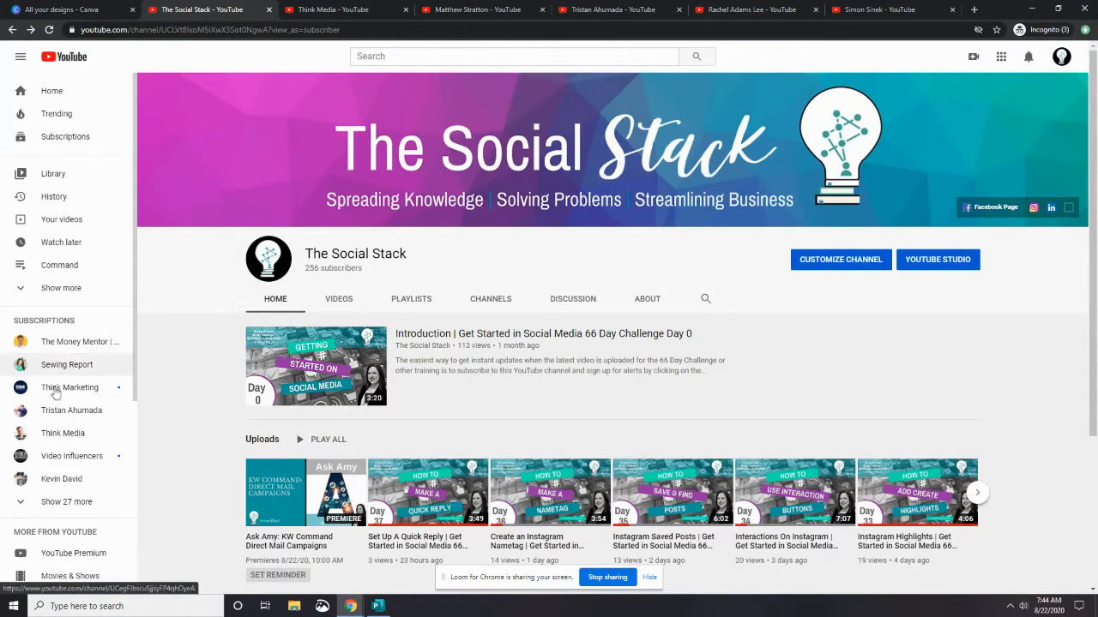
click(82, 367)
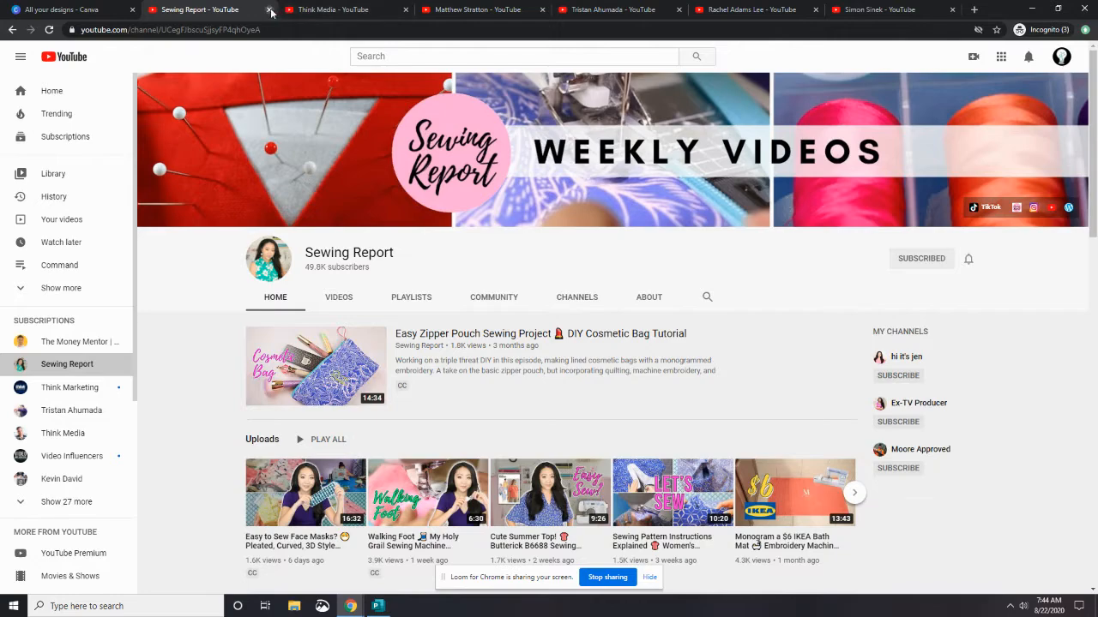
click(13, 31)
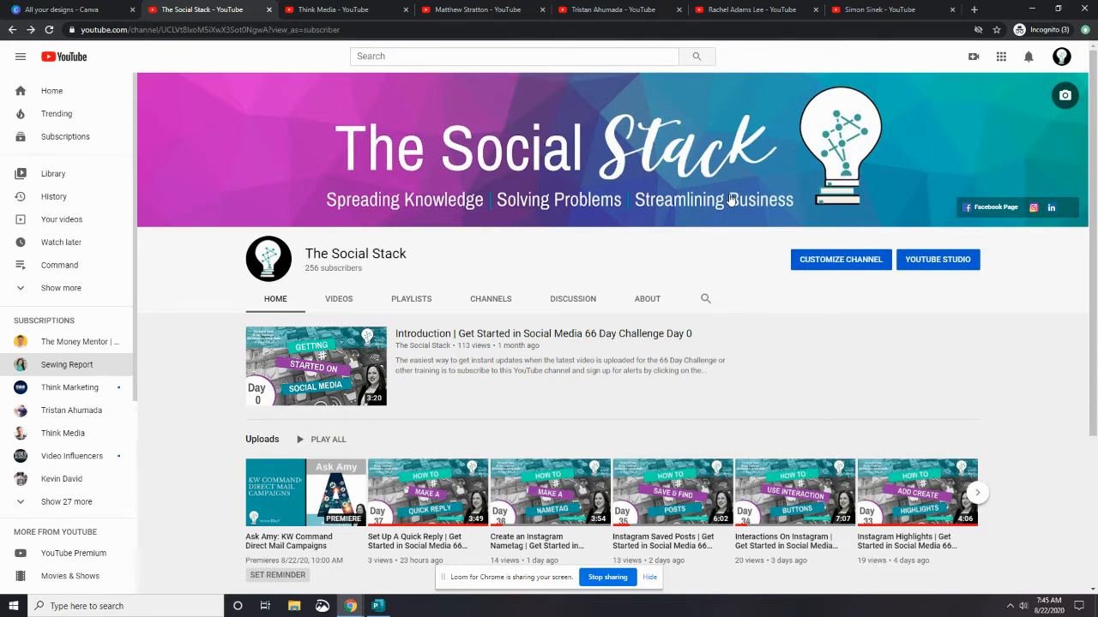
Go to the Canva home page and search the design types for YouTube Channel Art
click(87, 12)
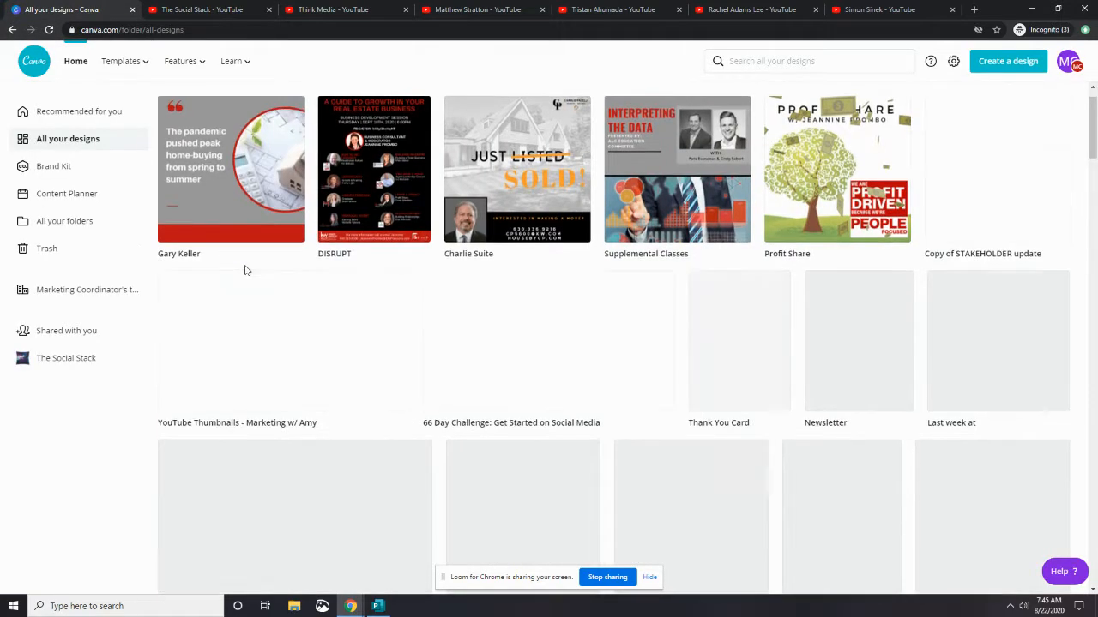
click(75, 61)
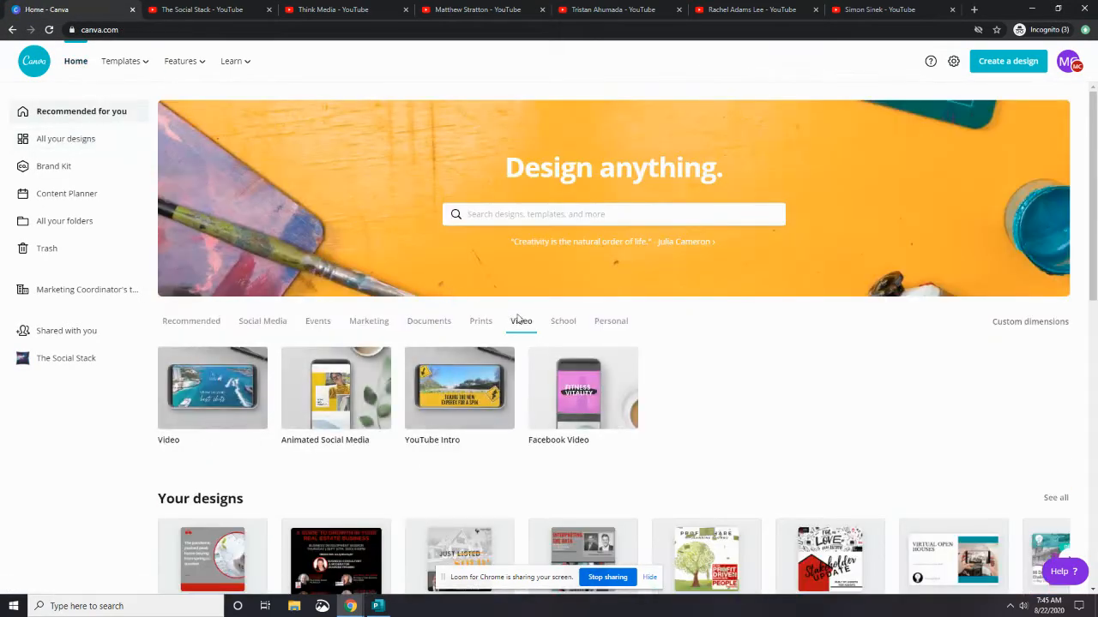
scroll(472, 313, down, 3)
scroll(459, 305, up, 3)
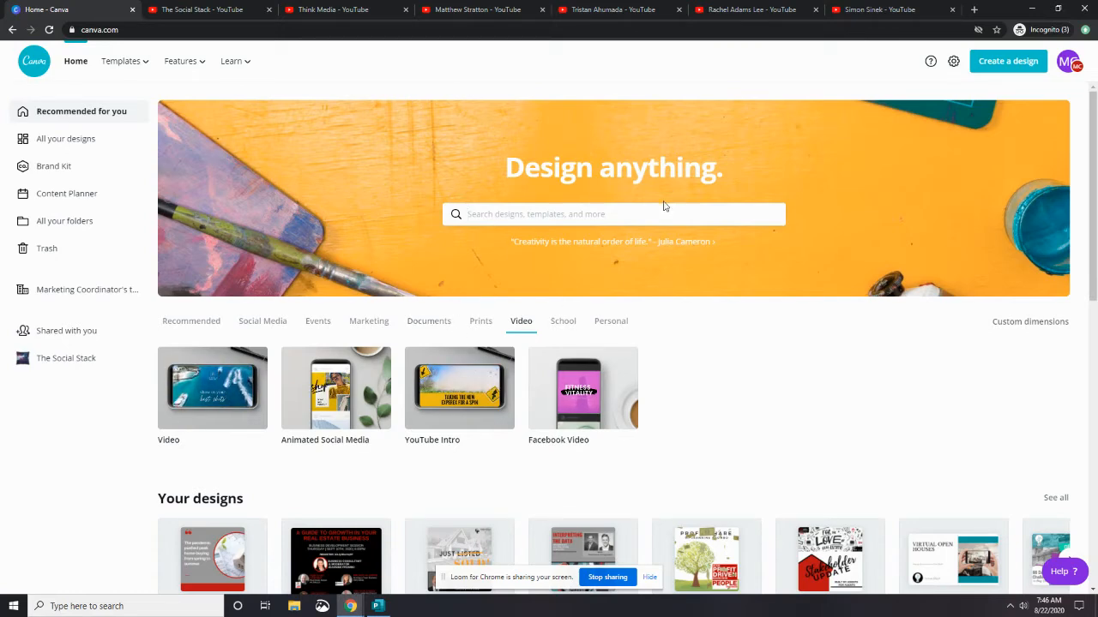
click(520, 217)
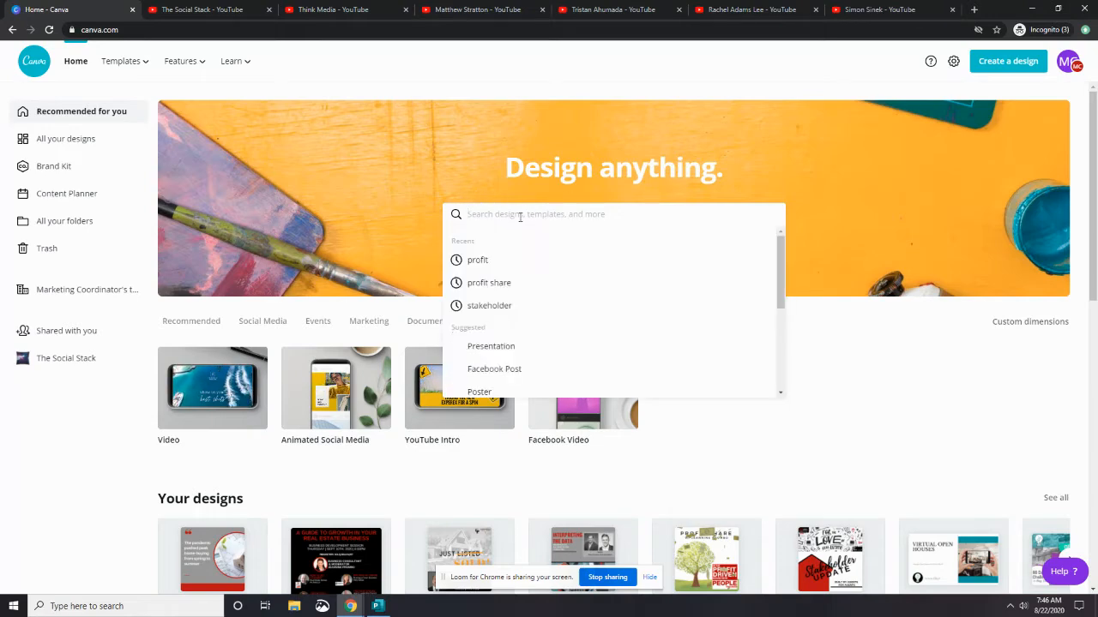
text(youtube)
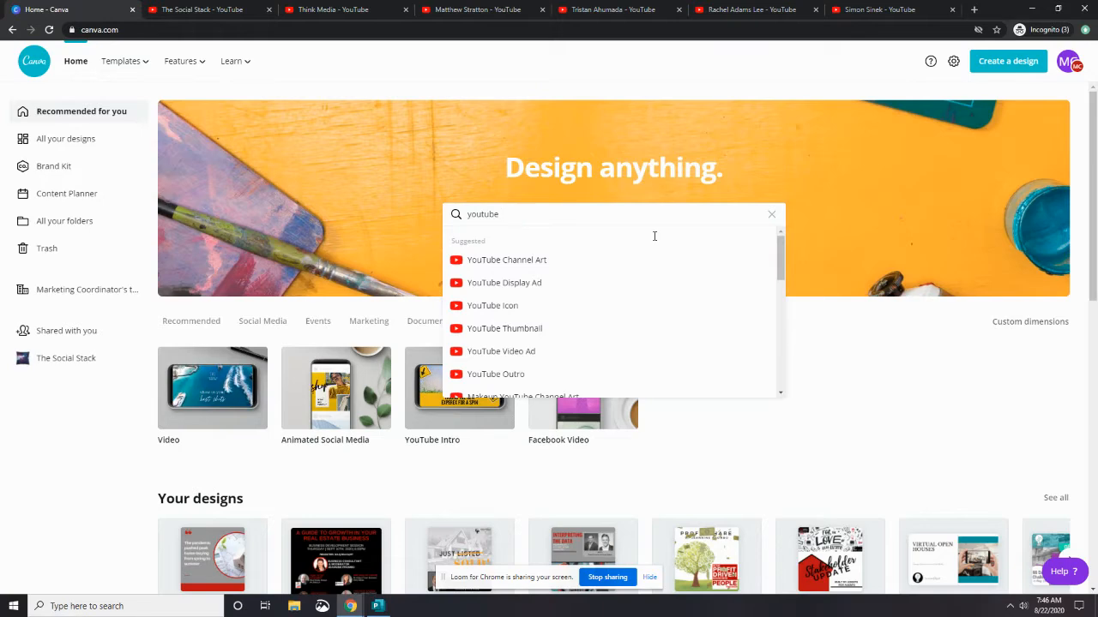
mouse_move(780, 251)
mouse_down()
mouse_move(785, 310)
mouse_move(776, 244)
mouse_up()
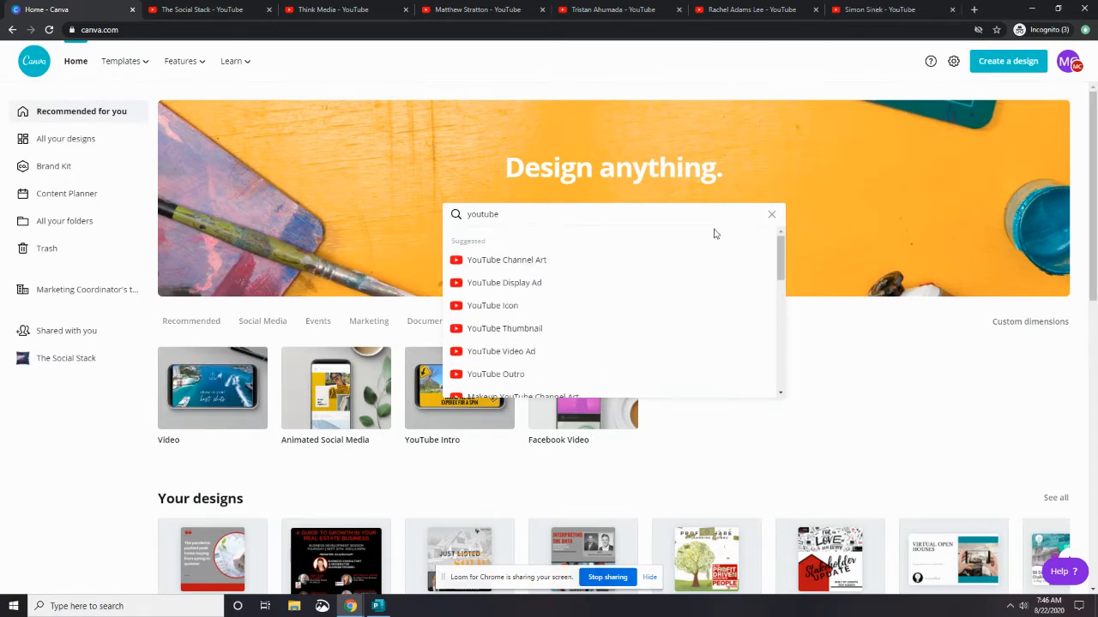
click(494, 263)
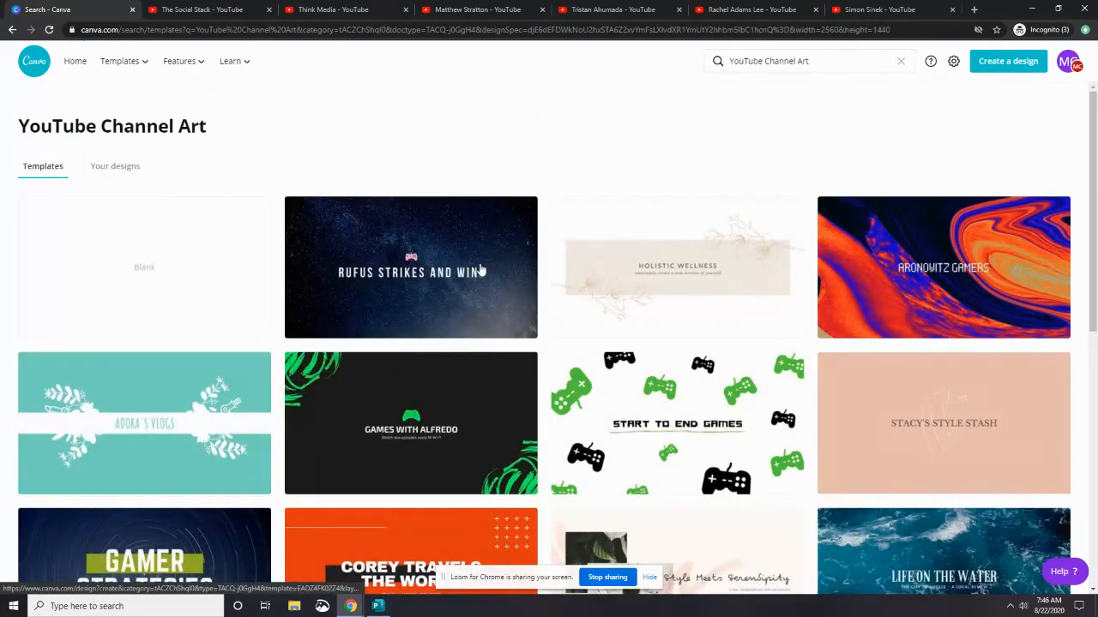
Browse the YouTube Channel Art templates, comparing them against The Social Stack's current banner
scroll(783, 360, down, 2)
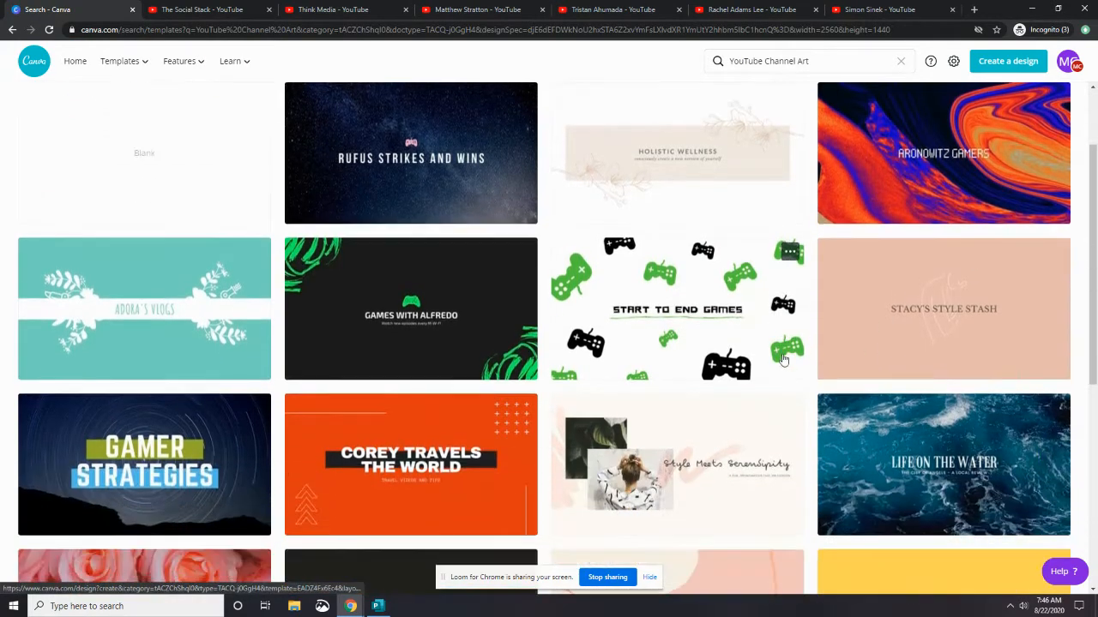
scroll(783, 360, down, 3)
scroll(783, 360, up, 2)
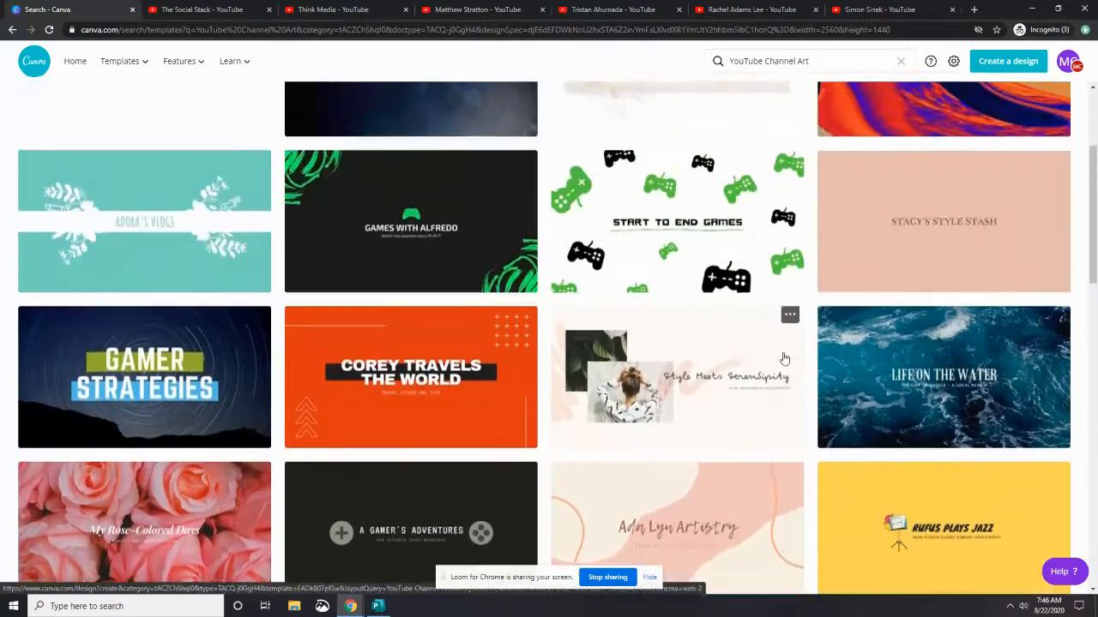
scroll(783, 358, down, 1)
scroll(783, 358, up, 3)
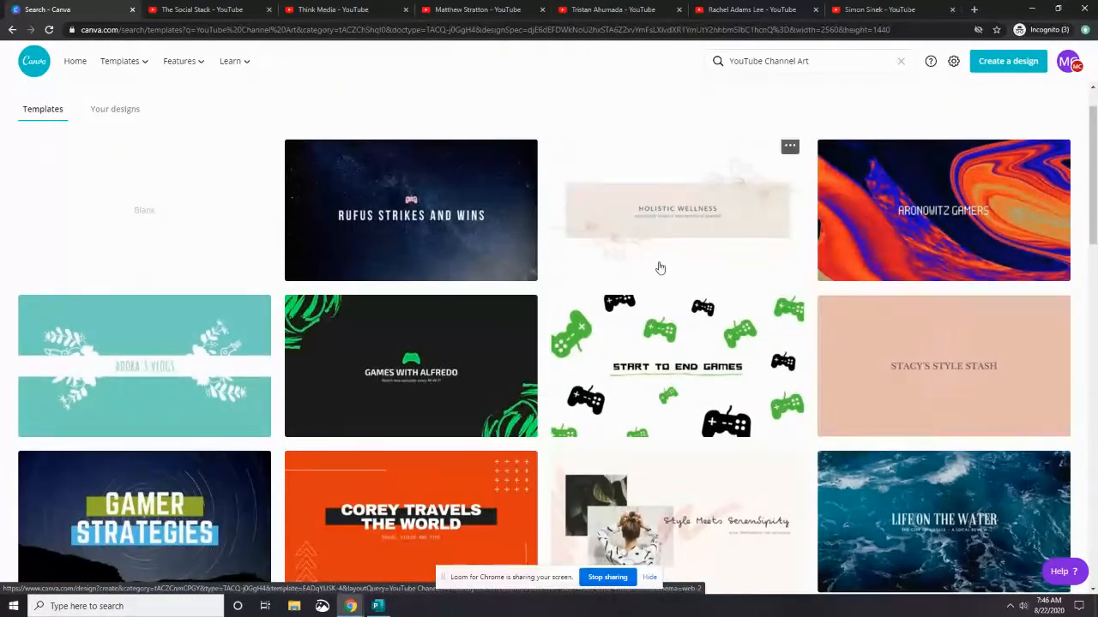
click(225, 10)
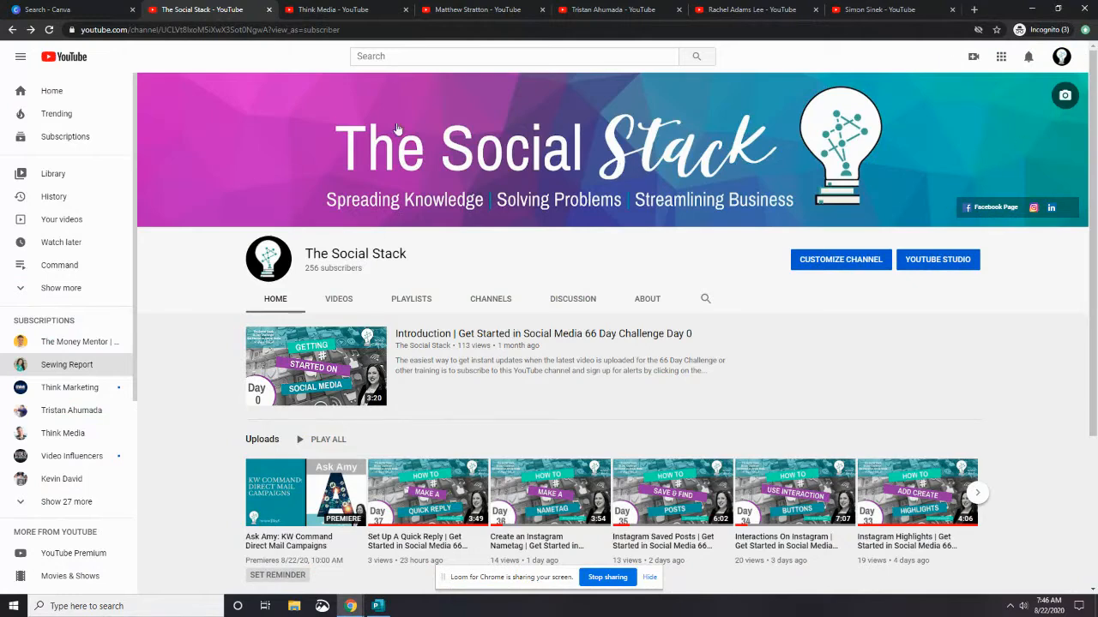
click(101, 7)
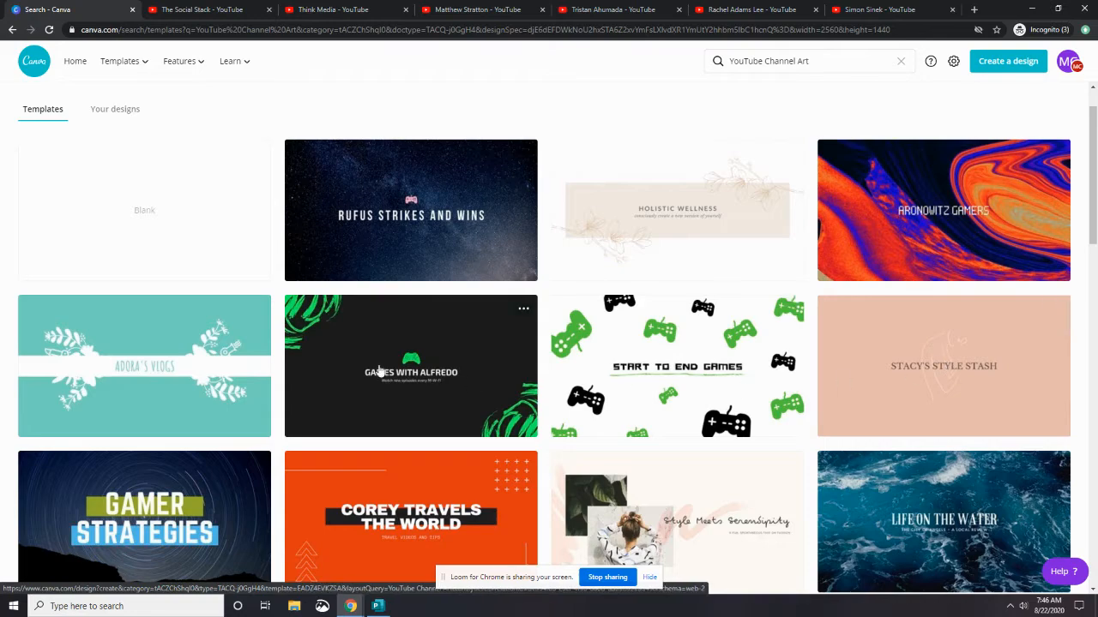
scroll(407, 335, down, 2)
scroll(408, 334, down, 2)
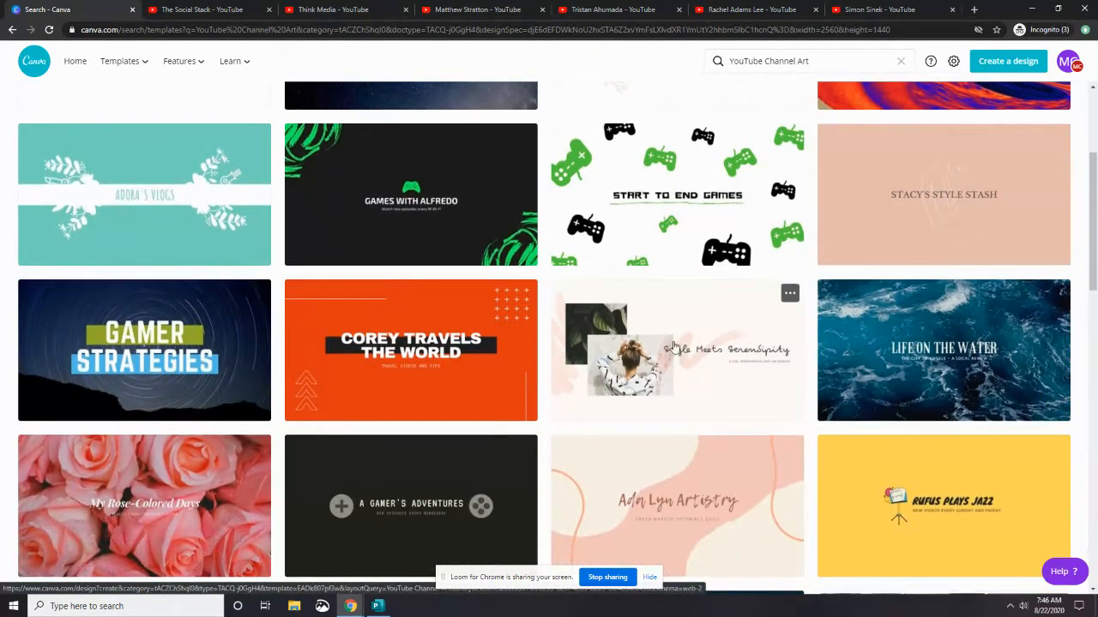
scroll(837, 291, down, 4)
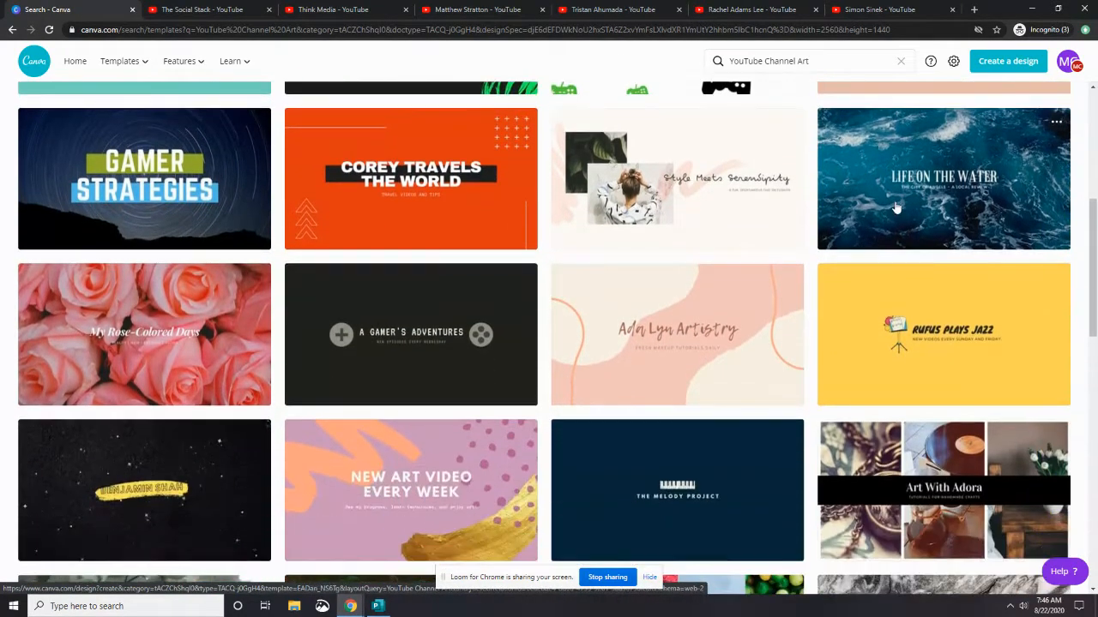
scroll(896, 208, down, 1)
scroll(896, 208, down, 1)
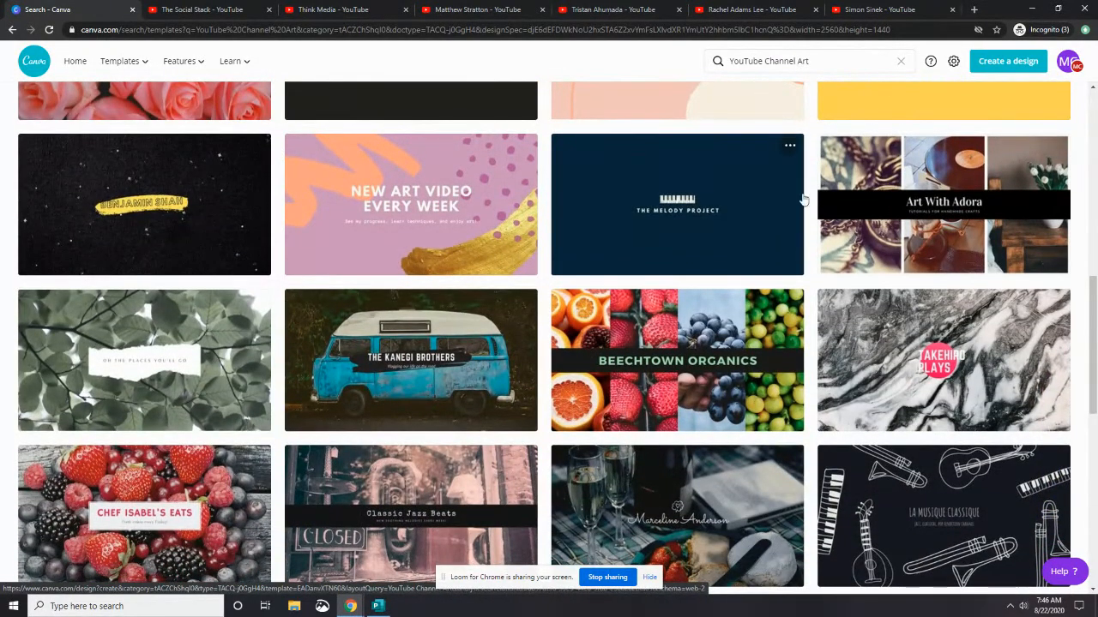
scroll(893, 216, down, 2)
scroll(892, 217, down, 5)
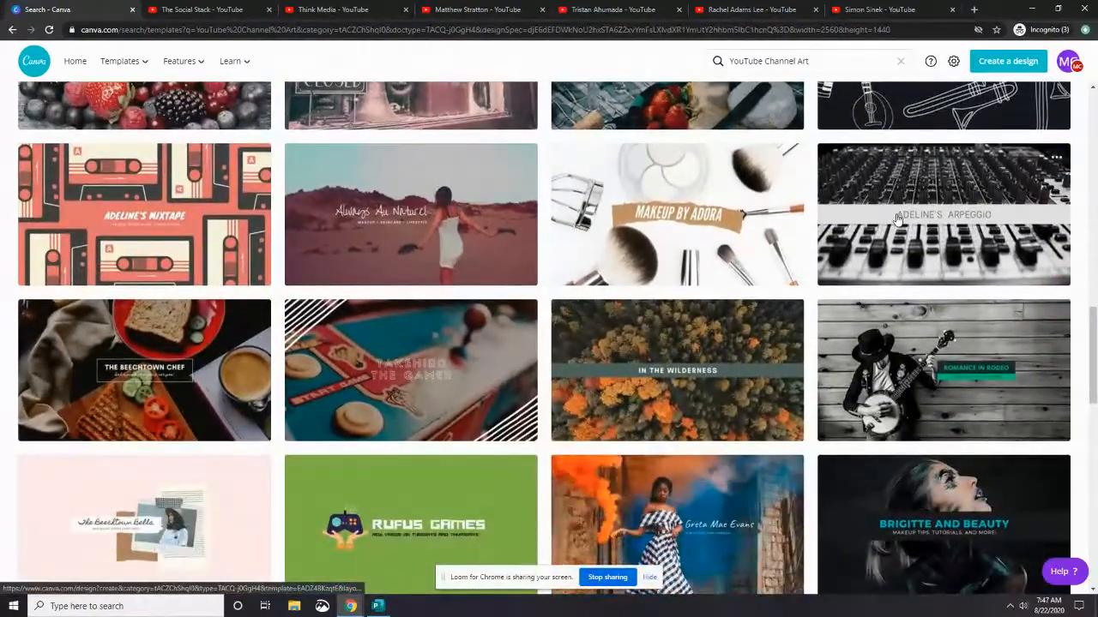
scroll(897, 218, up, 14)
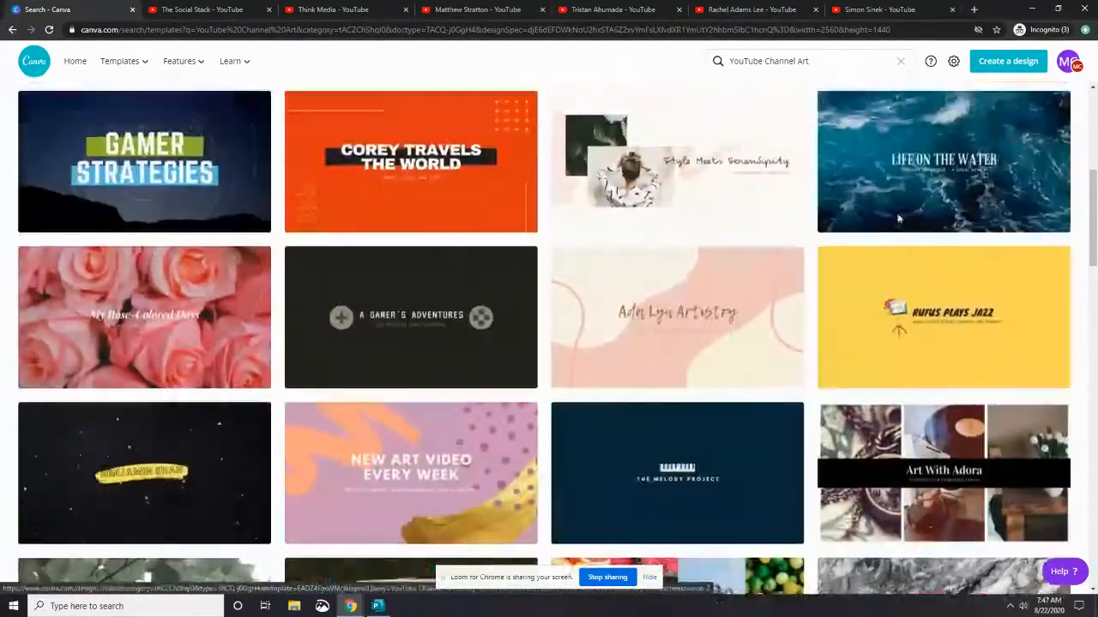
scroll(898, 221, down, 6)
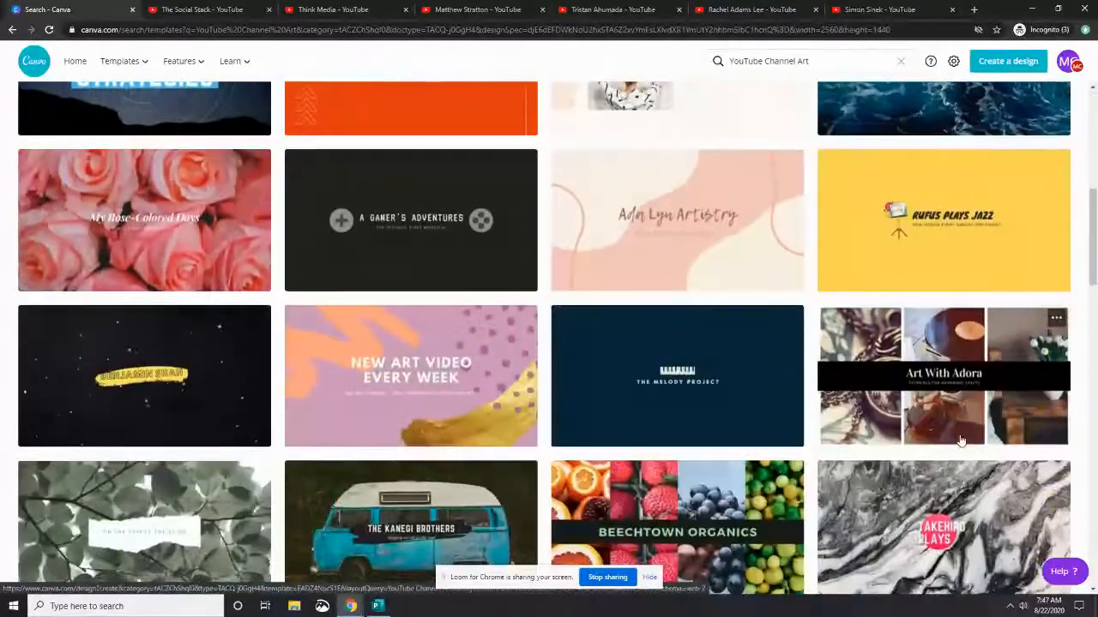
Open the Art With Adora template and replace its title text with The Social Stack
click(993, 393)
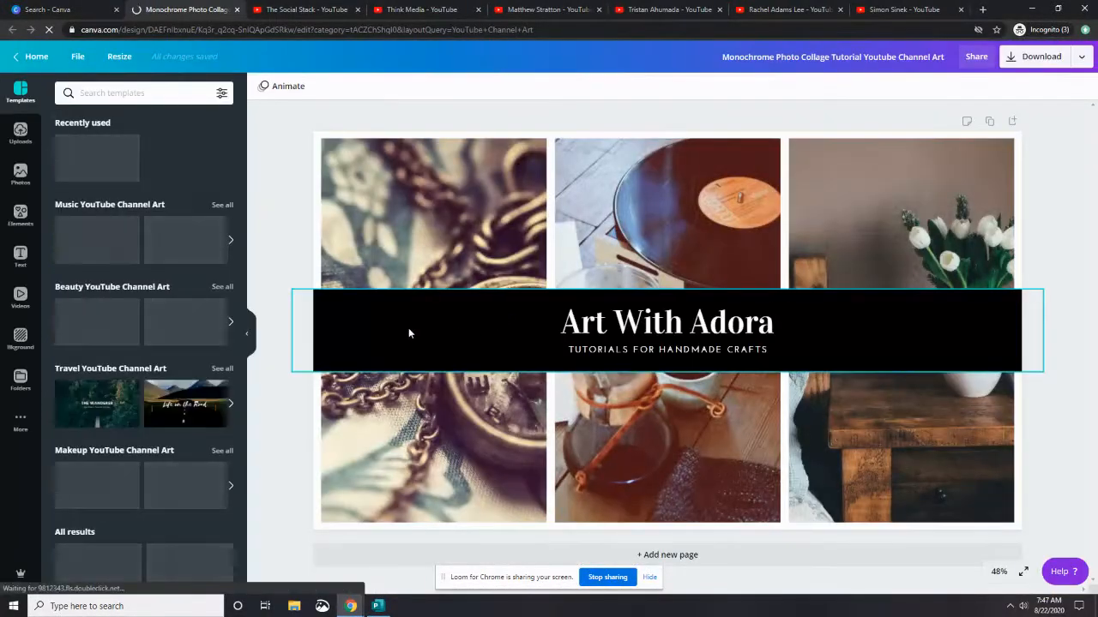
click(642, 324)
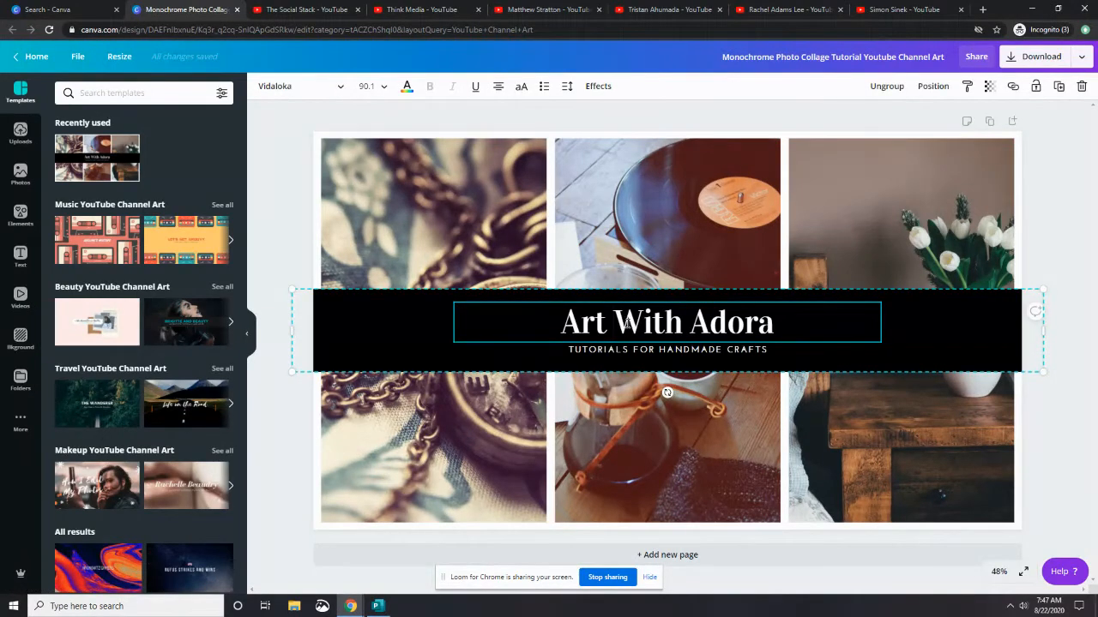
double_click(639, 318)
click(639, 318)
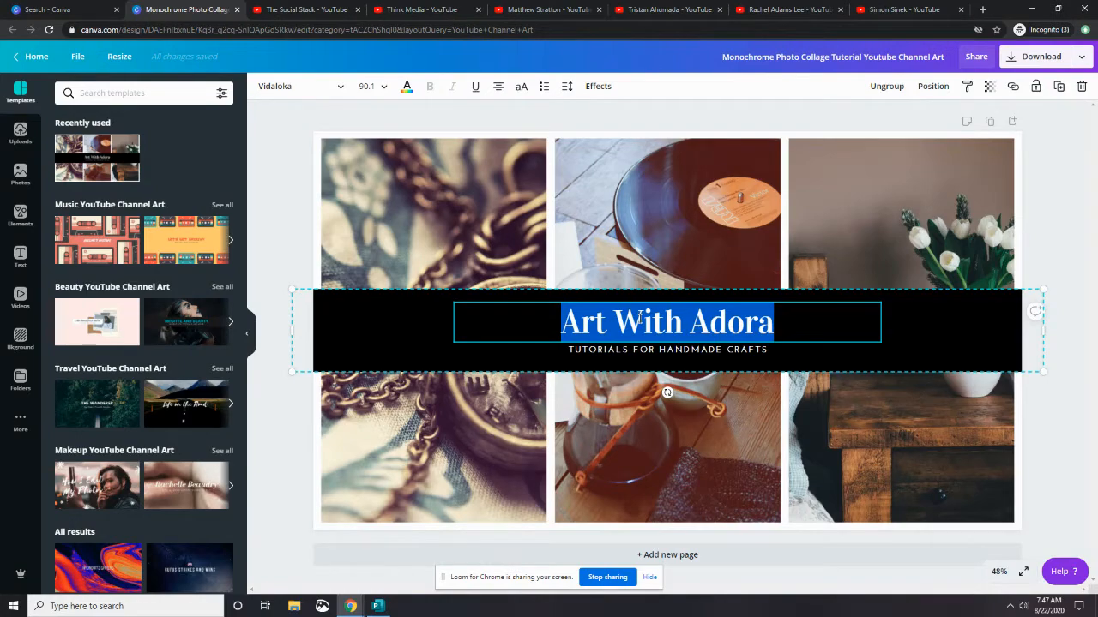
text(The Soc)
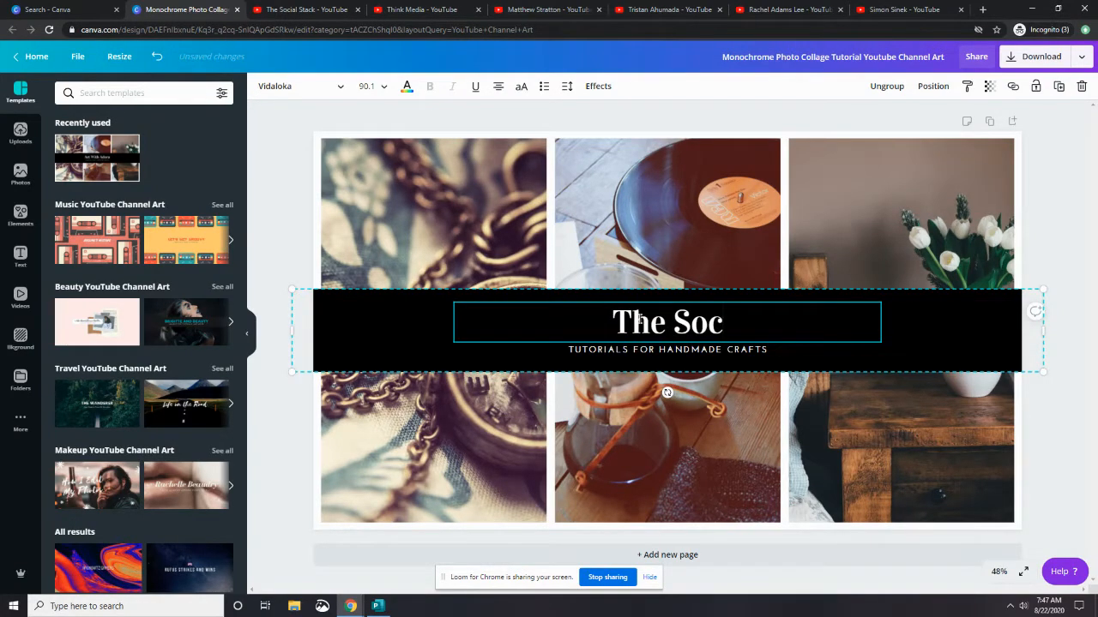
text(ial Stack)
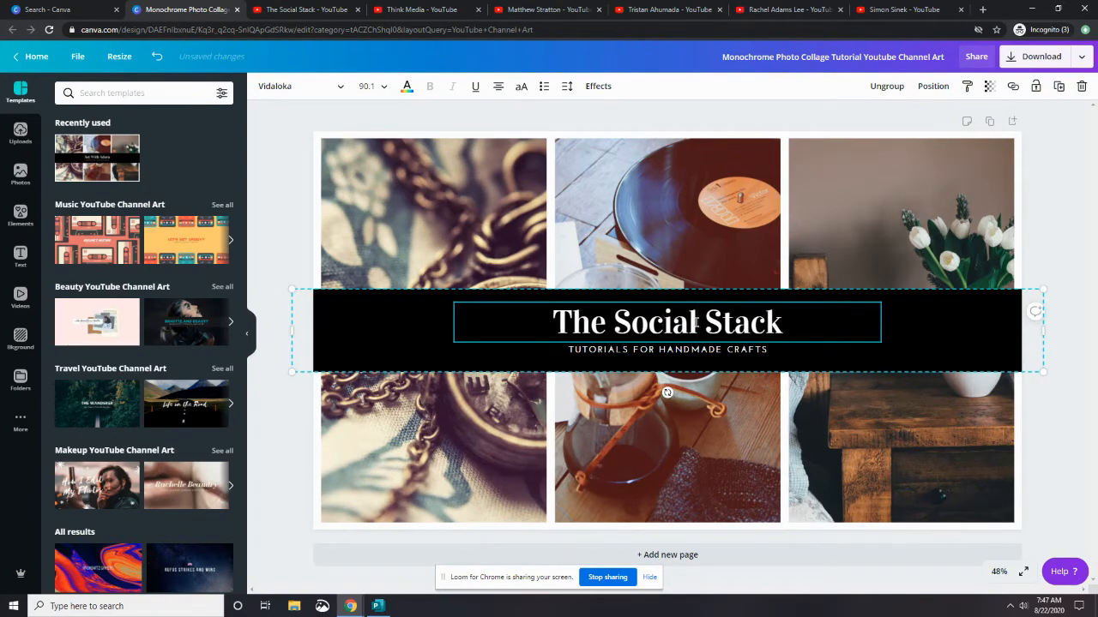
Set the words The Social in the title to the Archivo Narrow font
drag(694, 321, 562, 332)
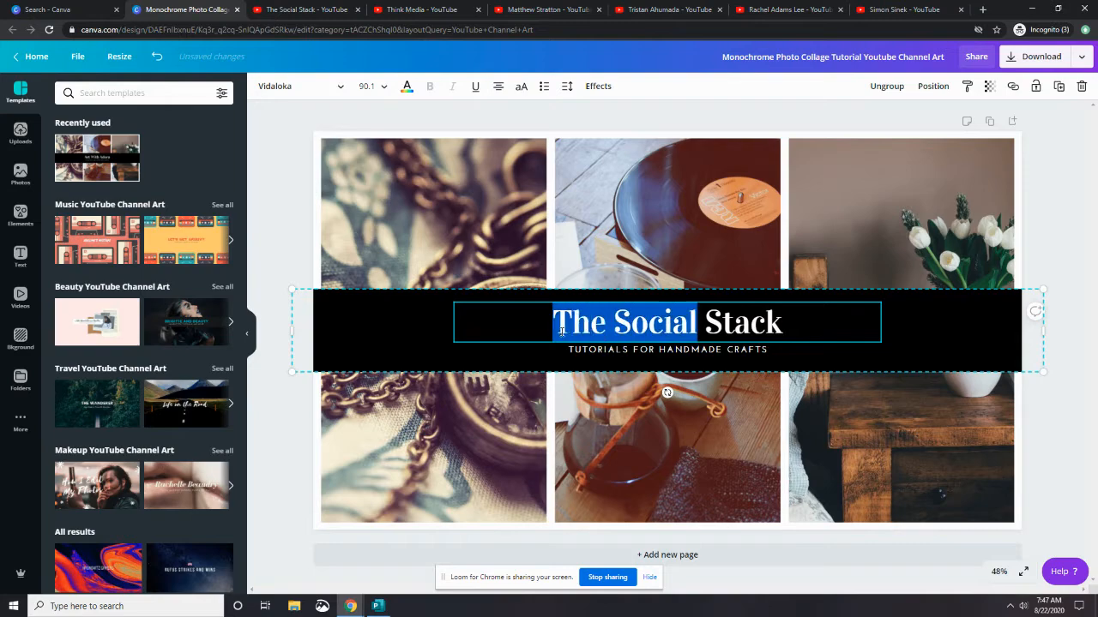
click(327, 88)
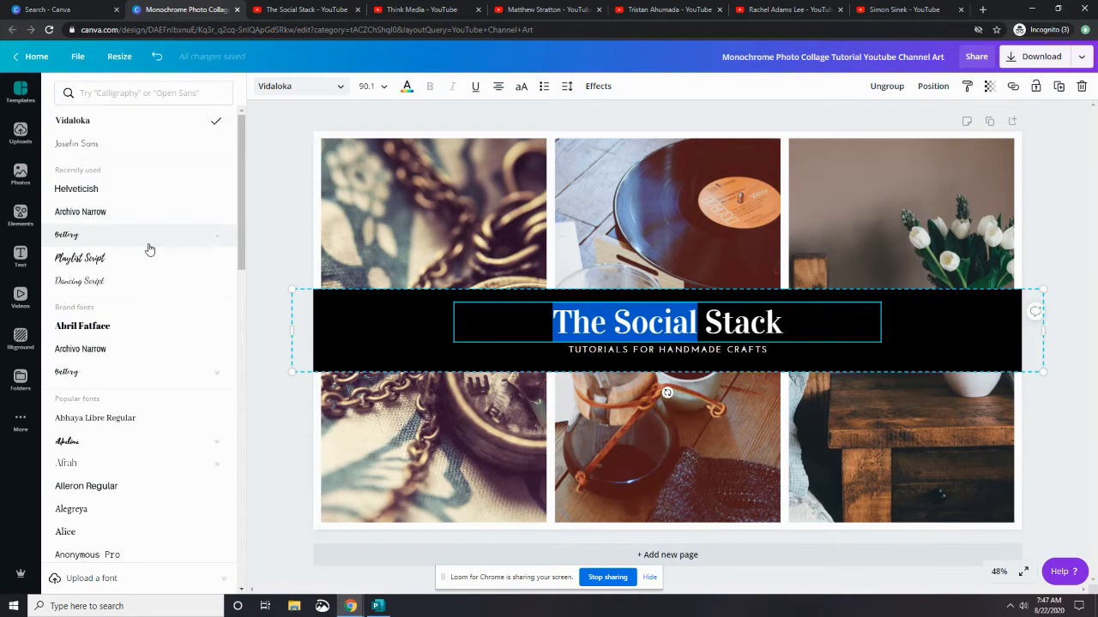
click(159, 211)
Try setting the word Stack in the Battery font
drag(701, 323, 771, 320)
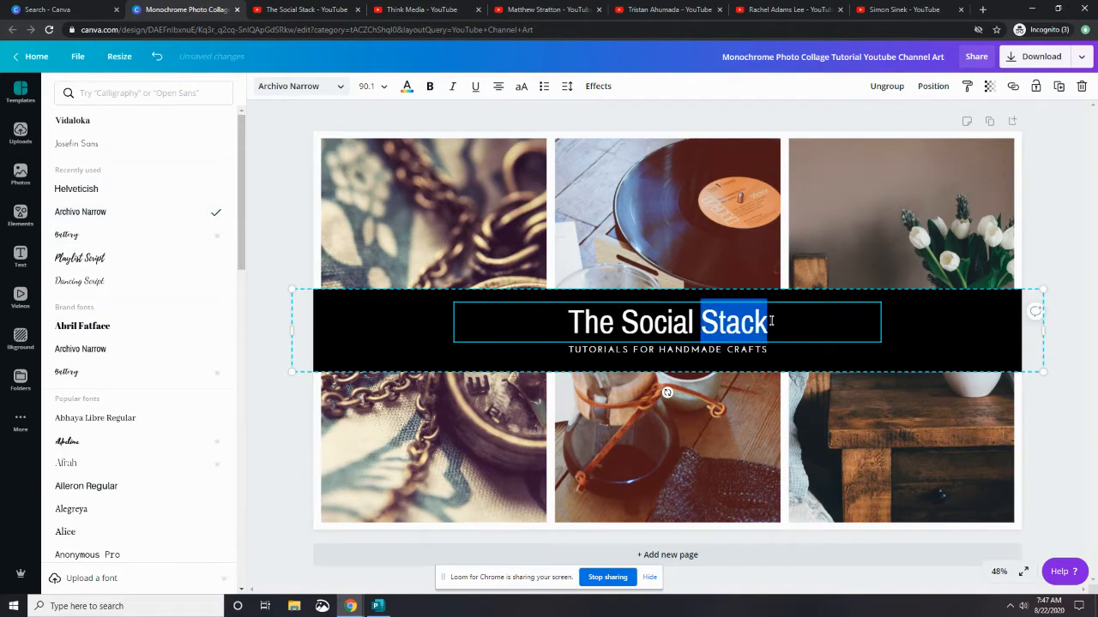
click(89, 237)
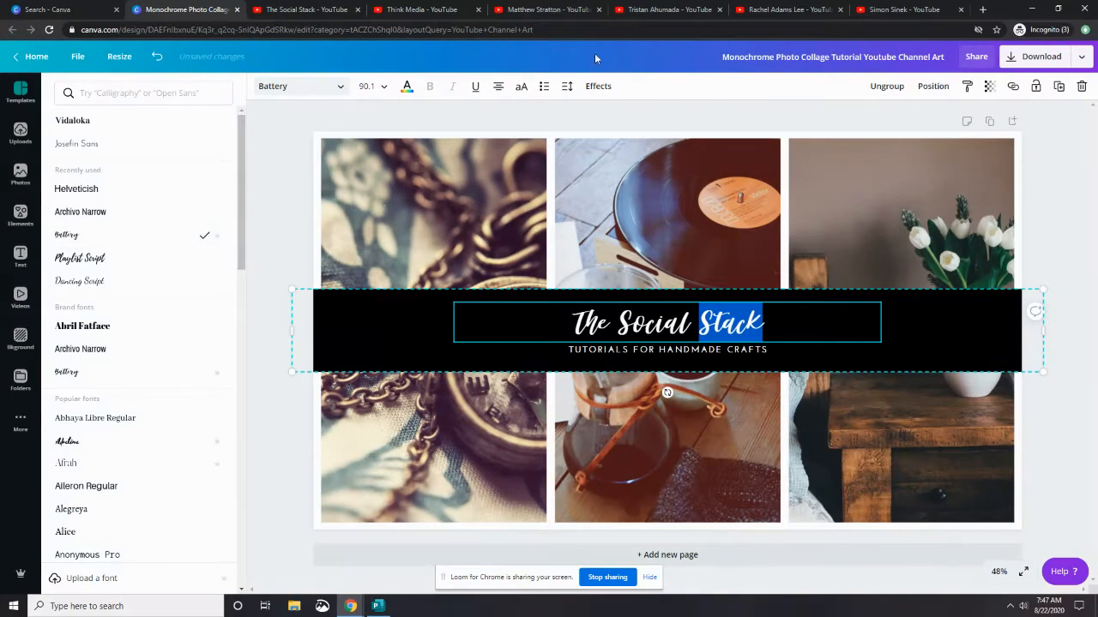
click(770, 311)
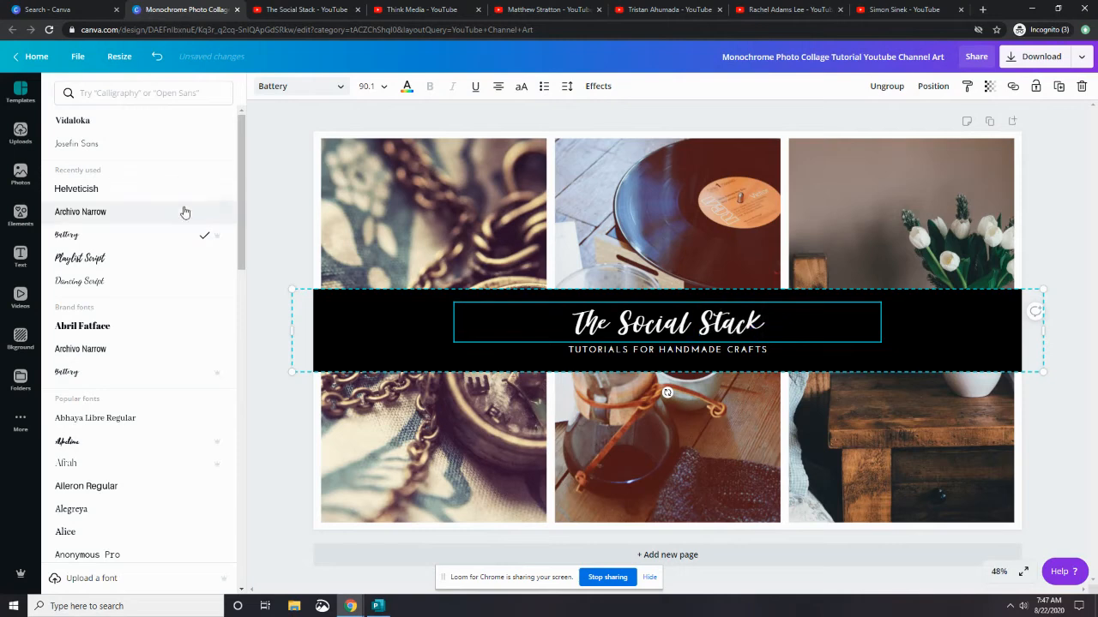
click(155, 211)
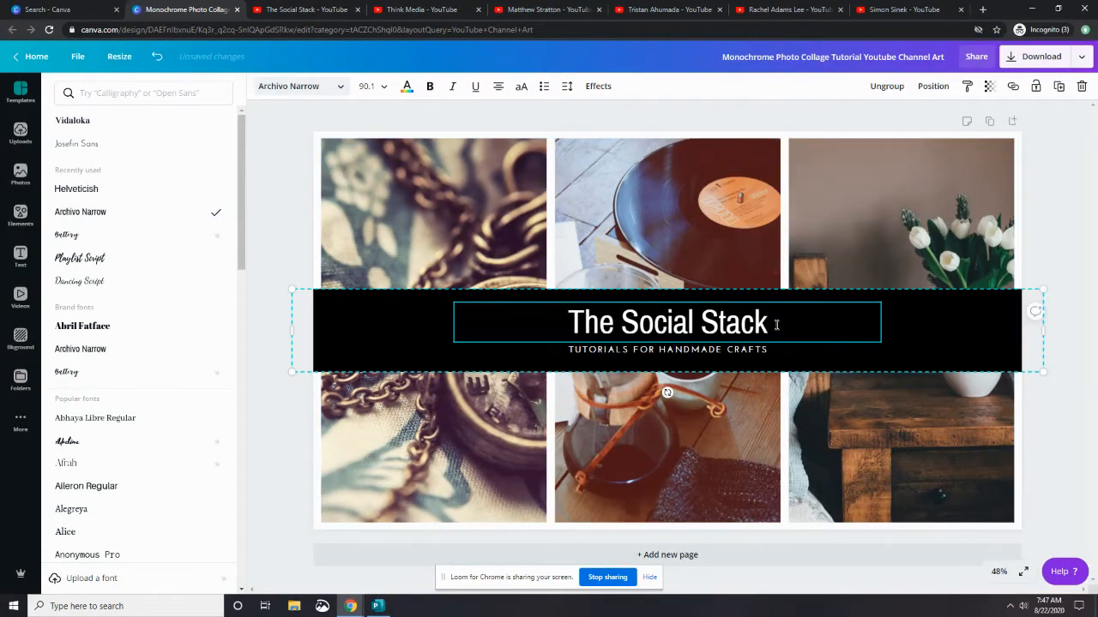
Delete the word Stack from the title text
key(BackSpace)
key(BackSpace)
key(BackSpace)
key(BackSpace)
key(BackSpace)
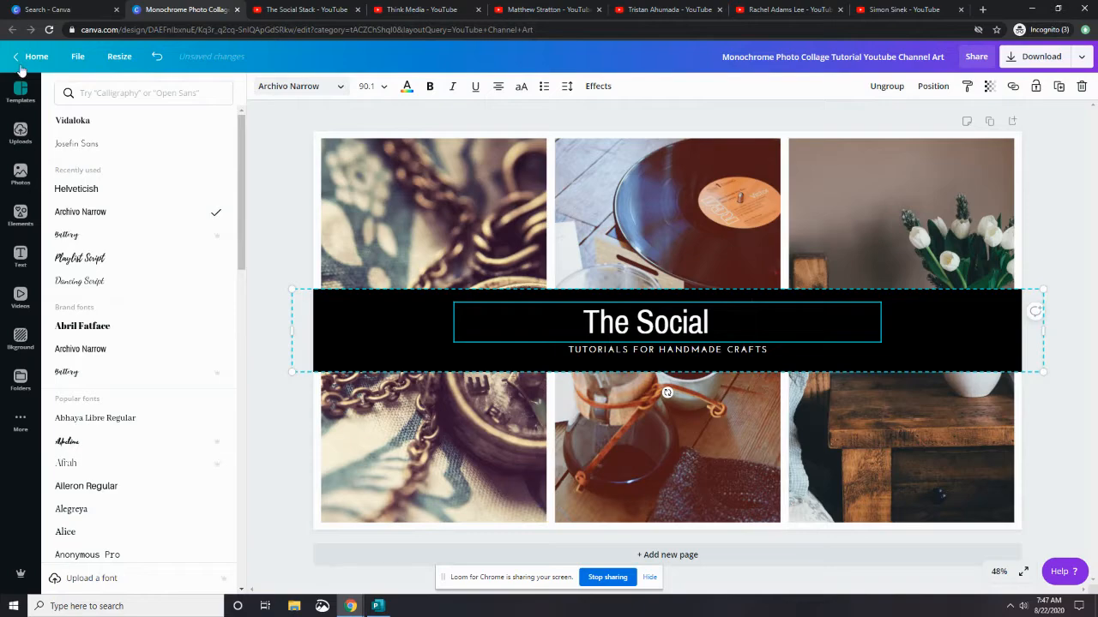
Add a new heading reading Stack, set it in the Battery font and enlarge it to size 126
click(20, 255)
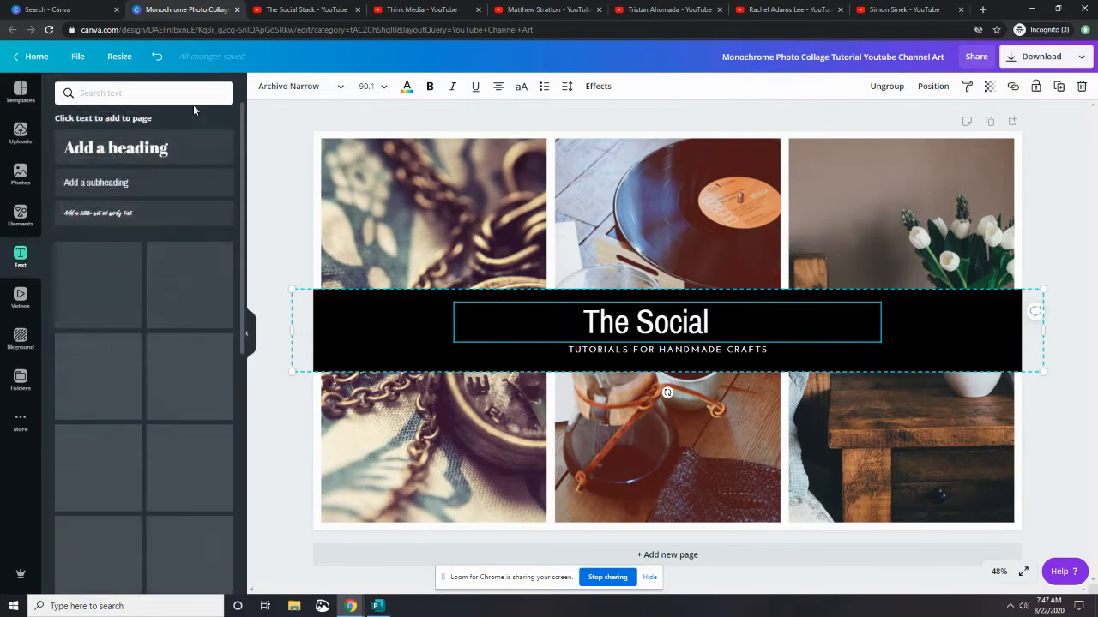
click(116, 147)
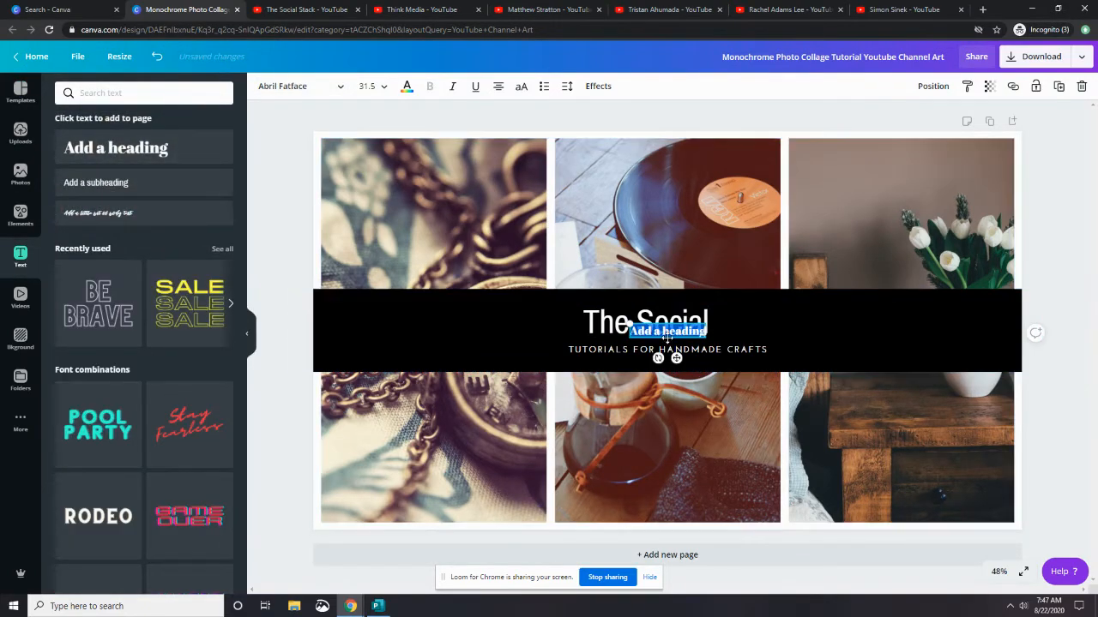
key(BackSpace)
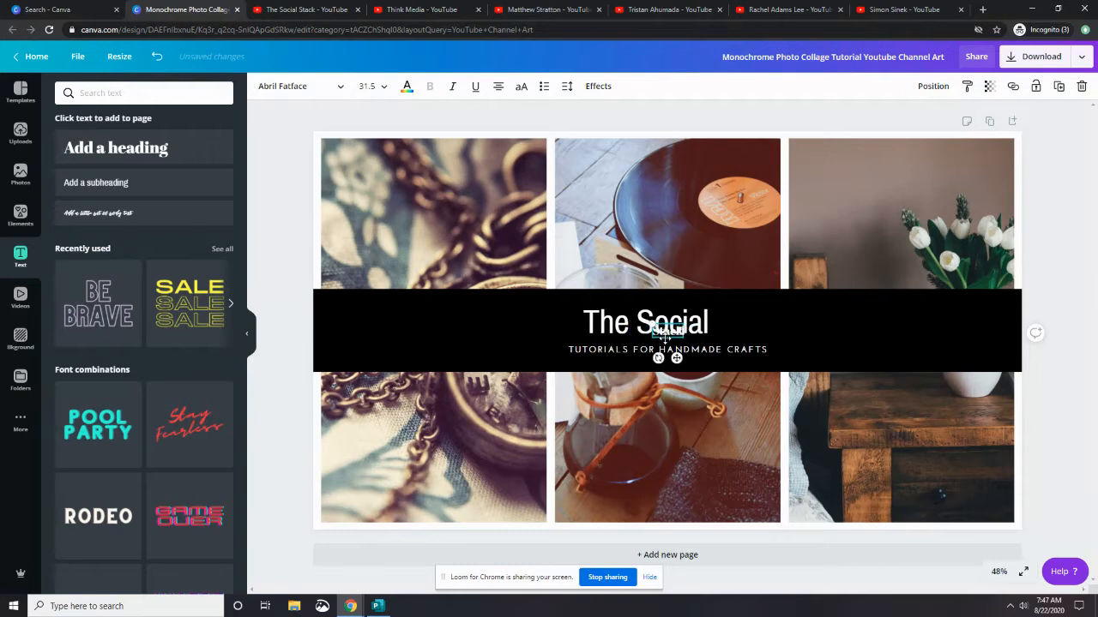
click(341, 89)
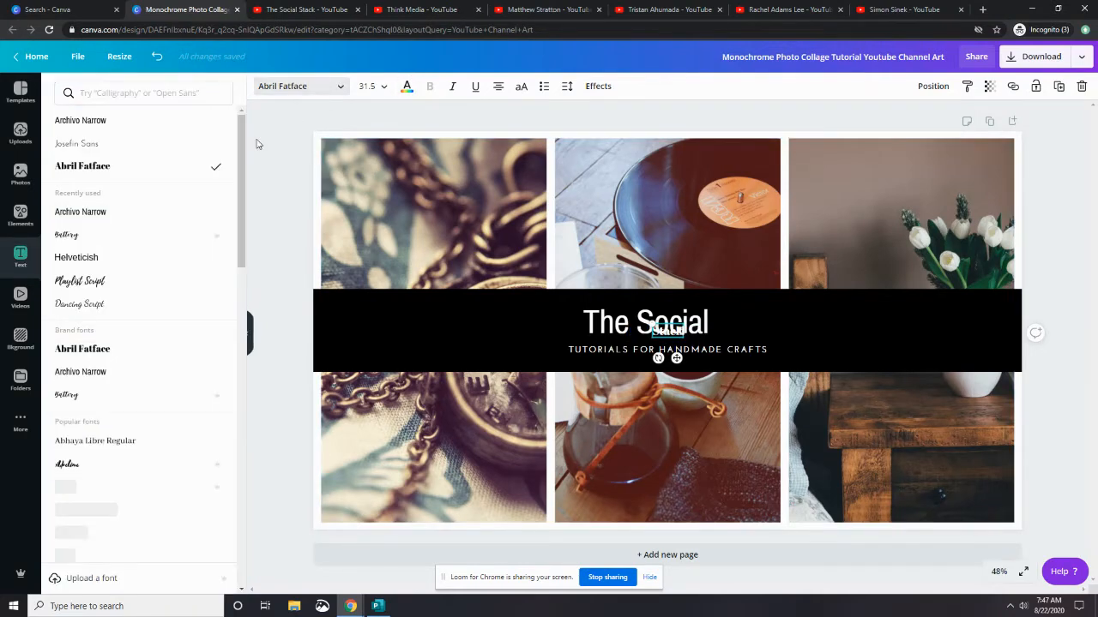
click(112, 234)
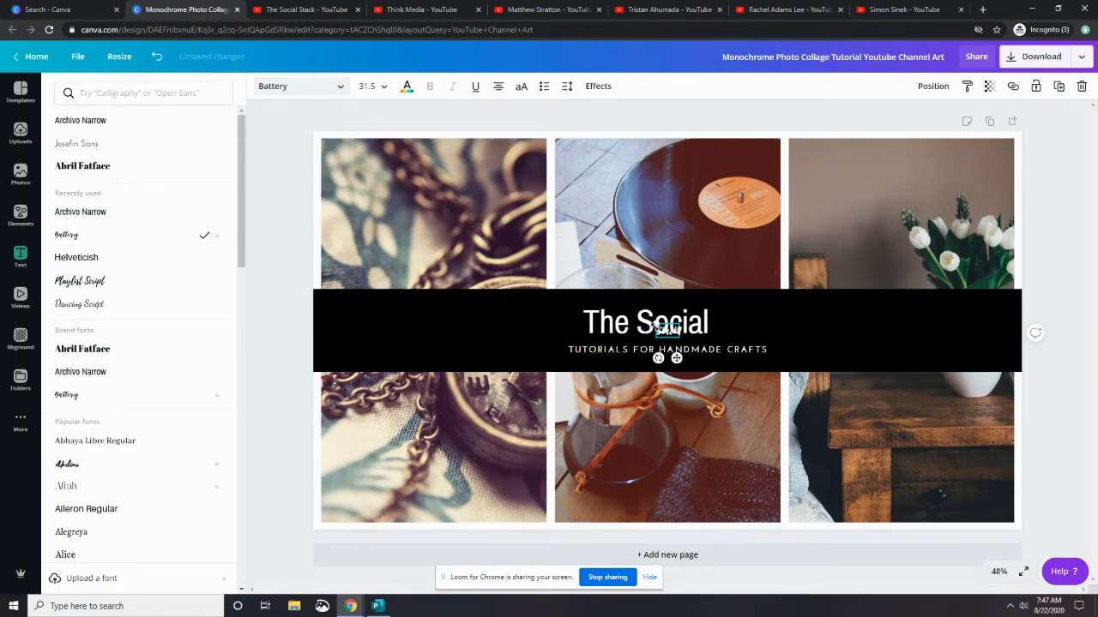
drag(655, 322, 588, 284)
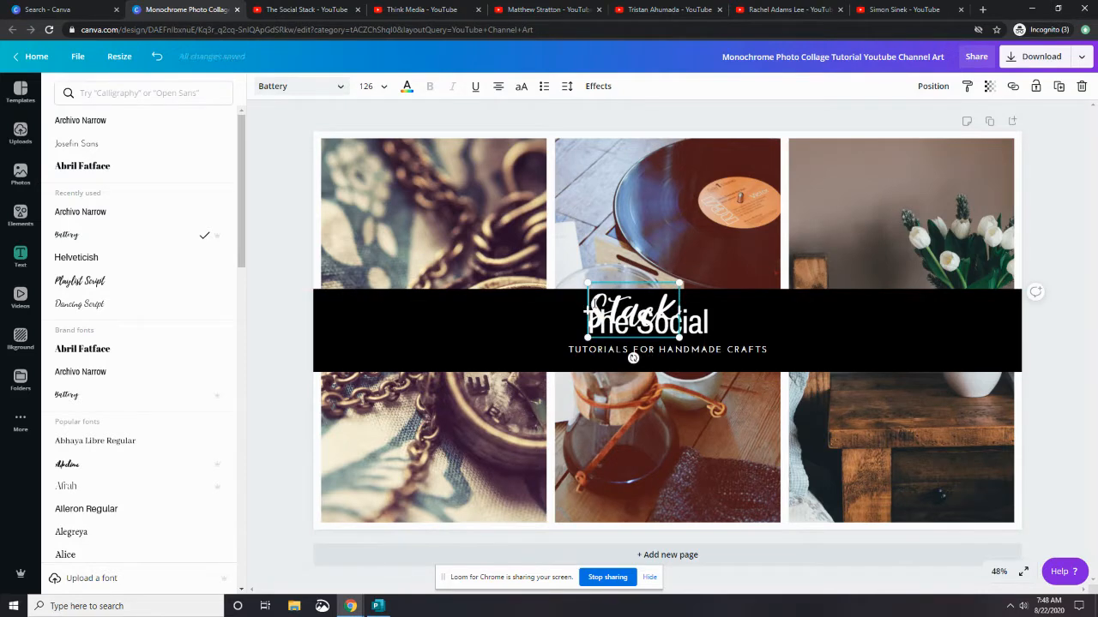
Move the Stack heading next to The Social and shift the title group slightly left
click(527, 328)
click(629, 301)
drag(629, 301, 743, 306)
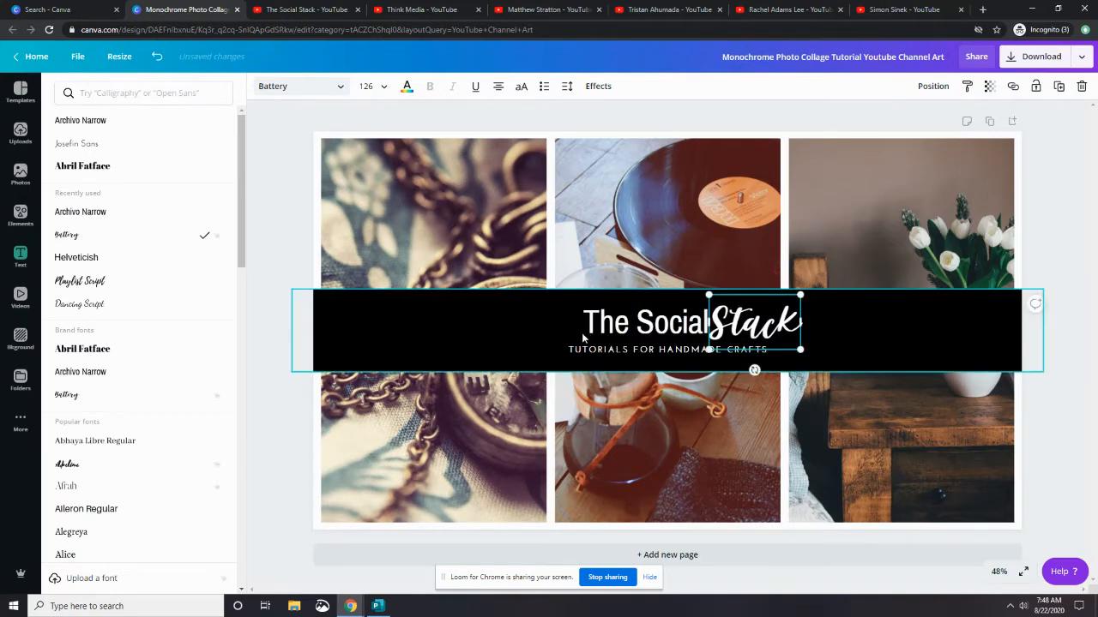
drag(587, 328, 558, 326)
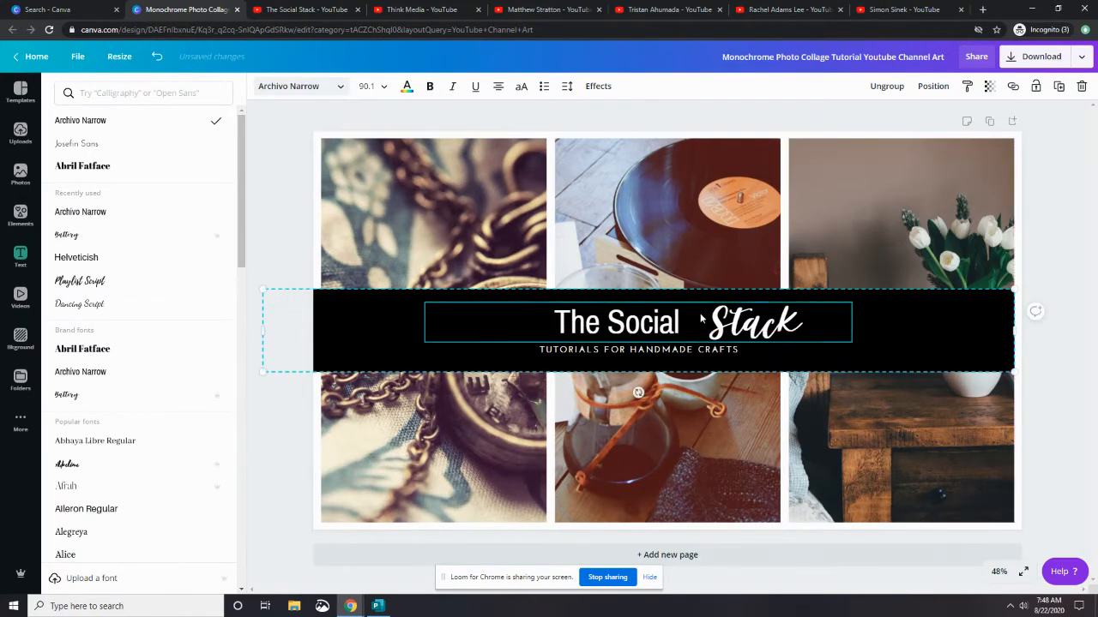
drag(754, 325, 730, 325)
Replace the subtitle with NEW VIDEOS EVERY SATURDAY MORNING
click(616, 350)
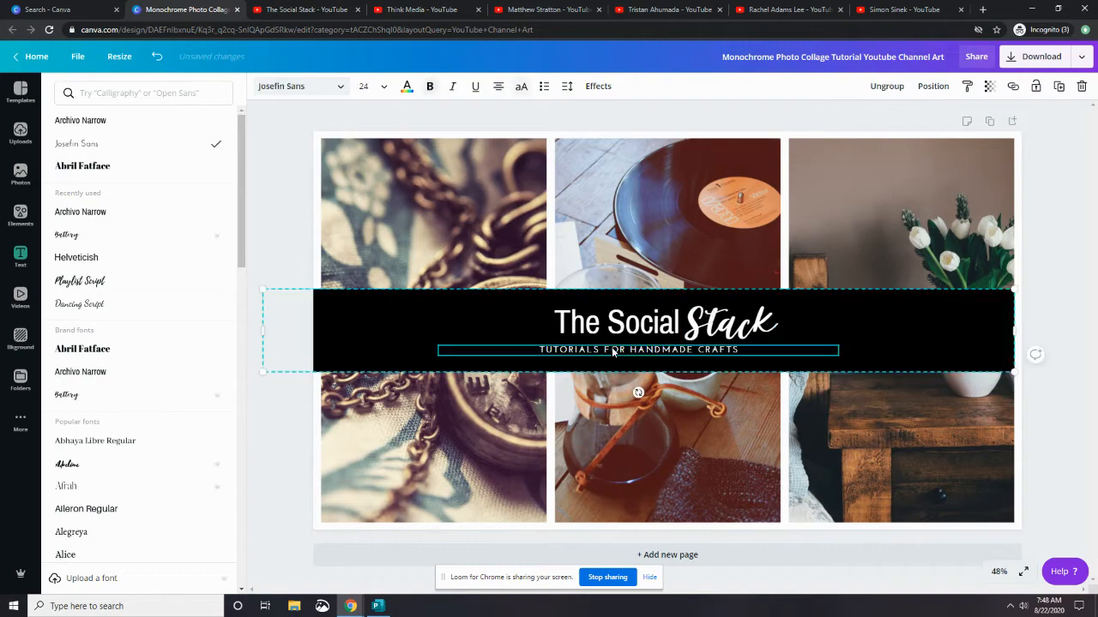
click(614, 349)
text(NEW VIDEOS)
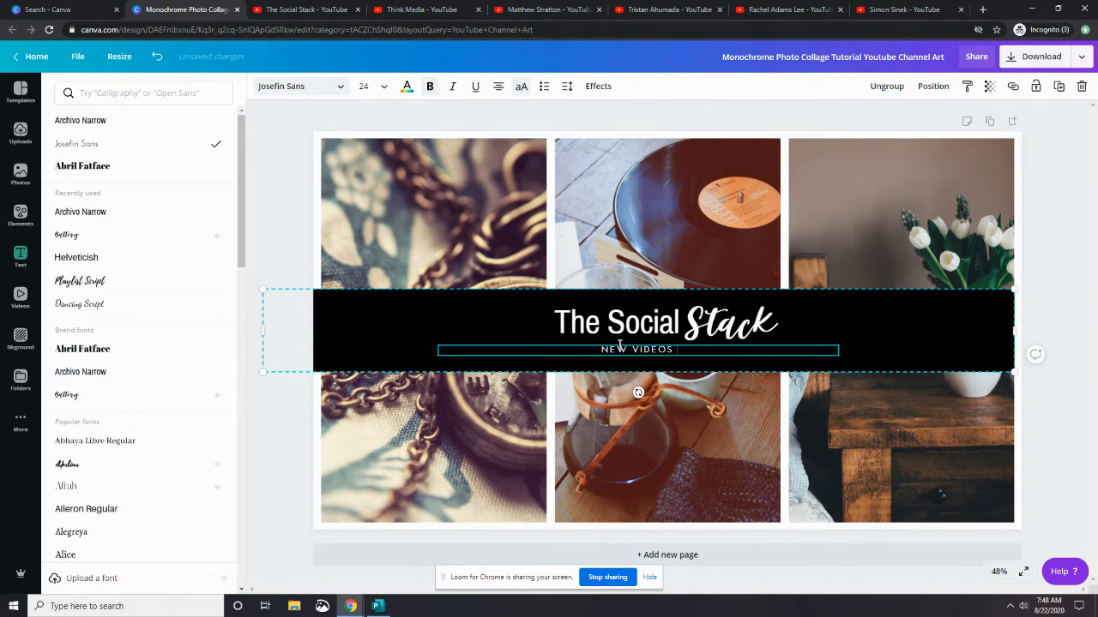
text( EVERY SATURDA)
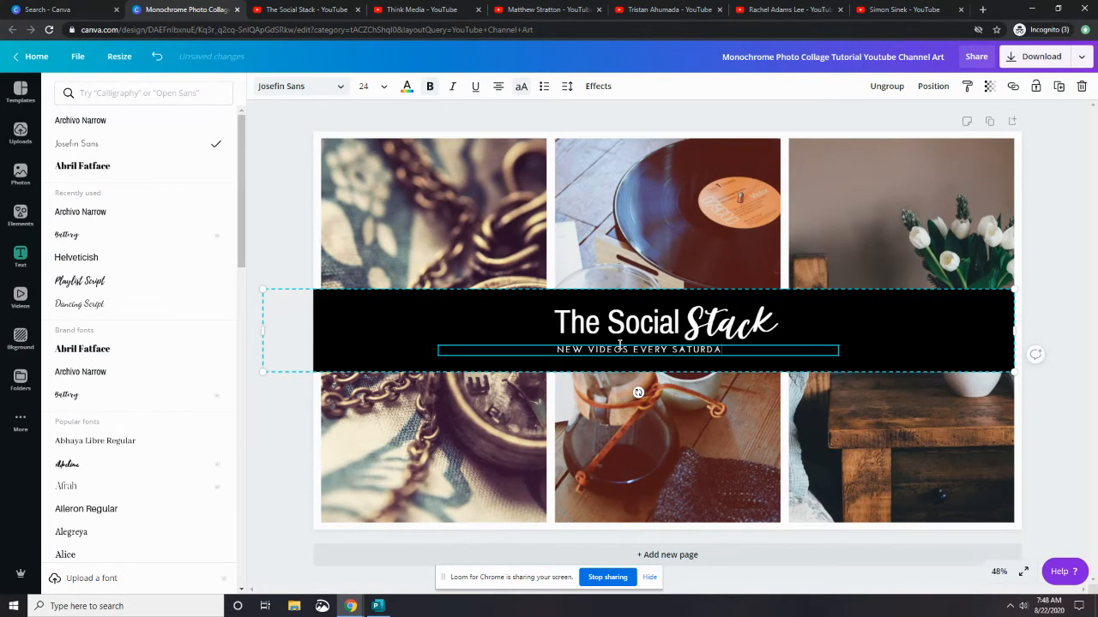
text(Y MORNIN)
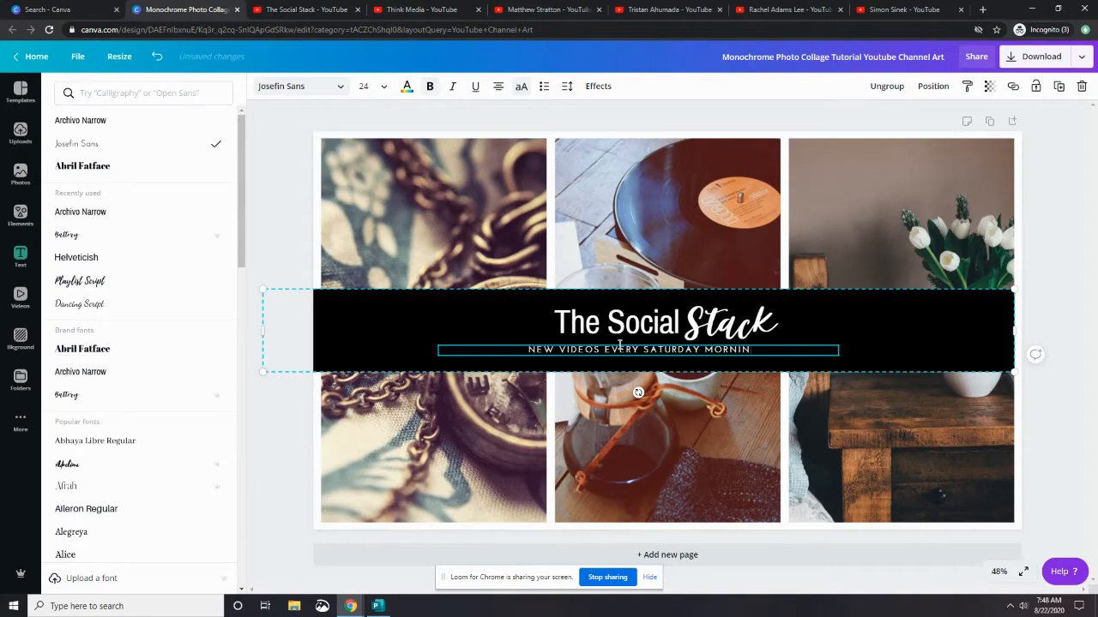
text(G)
click(1051, 187)
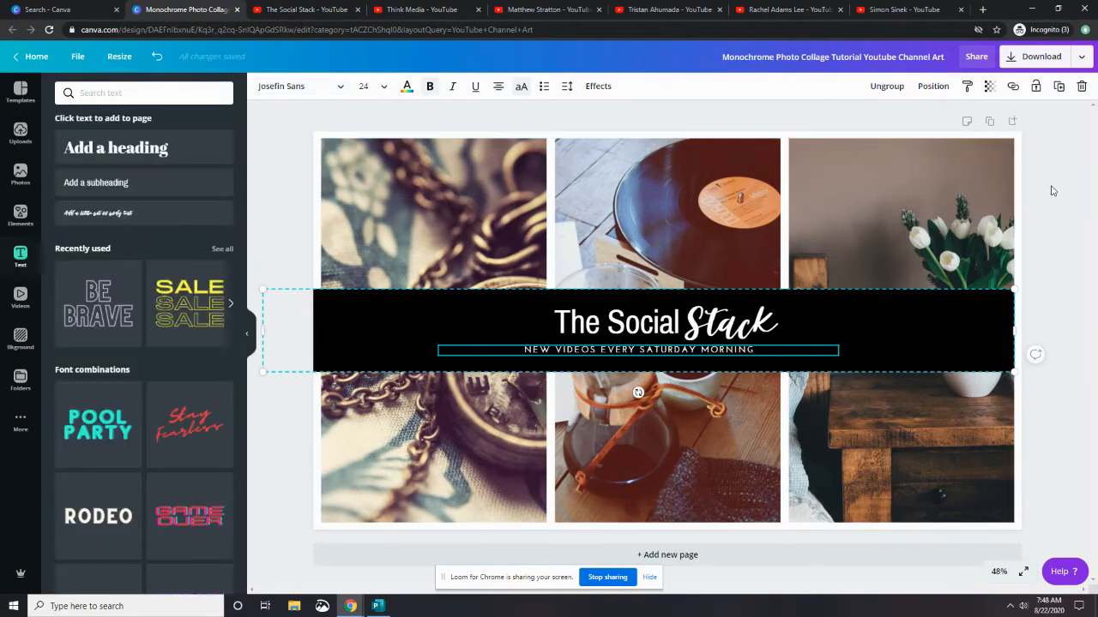
Recolour the black banner band with the teal from The Social Stack palette
click(948, 310)
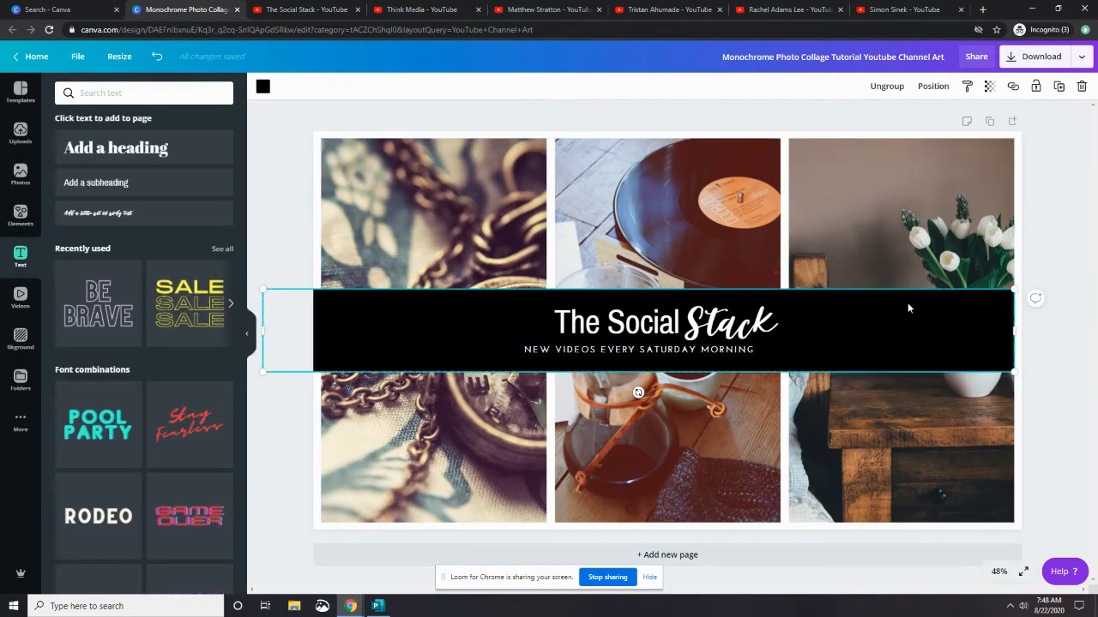
click(262, 86)
click(66, 319)
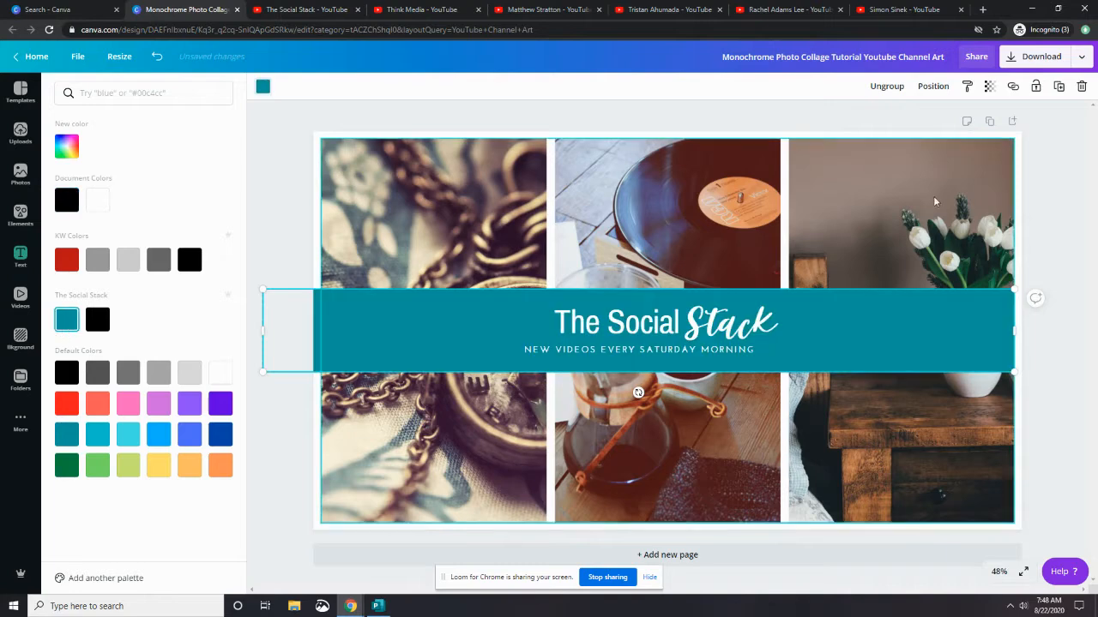
click(20, 255)
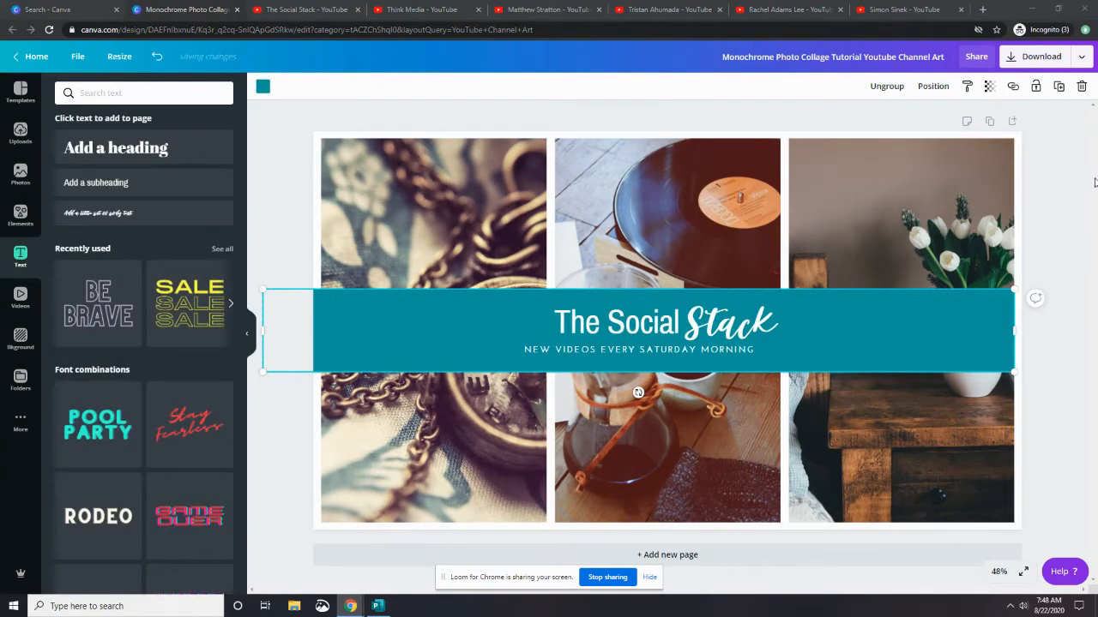
click(1063, 183)
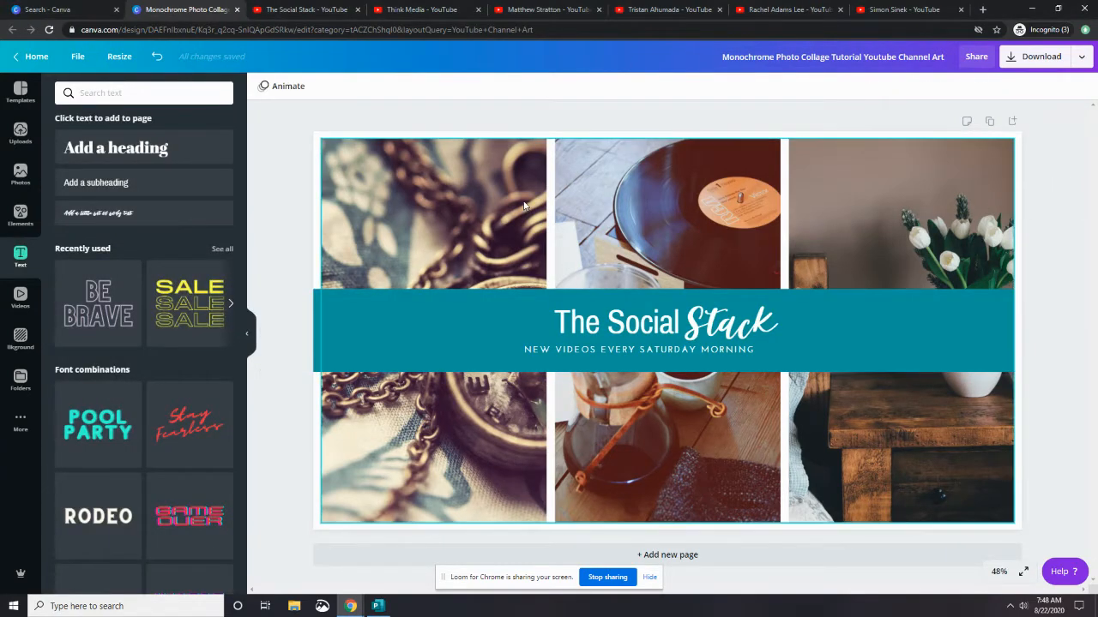
Stretch the teal band's right edge out to the edge of the canvas
click(981, 321)
drag(1016, 326, 1021, 326)
click(316, 193)
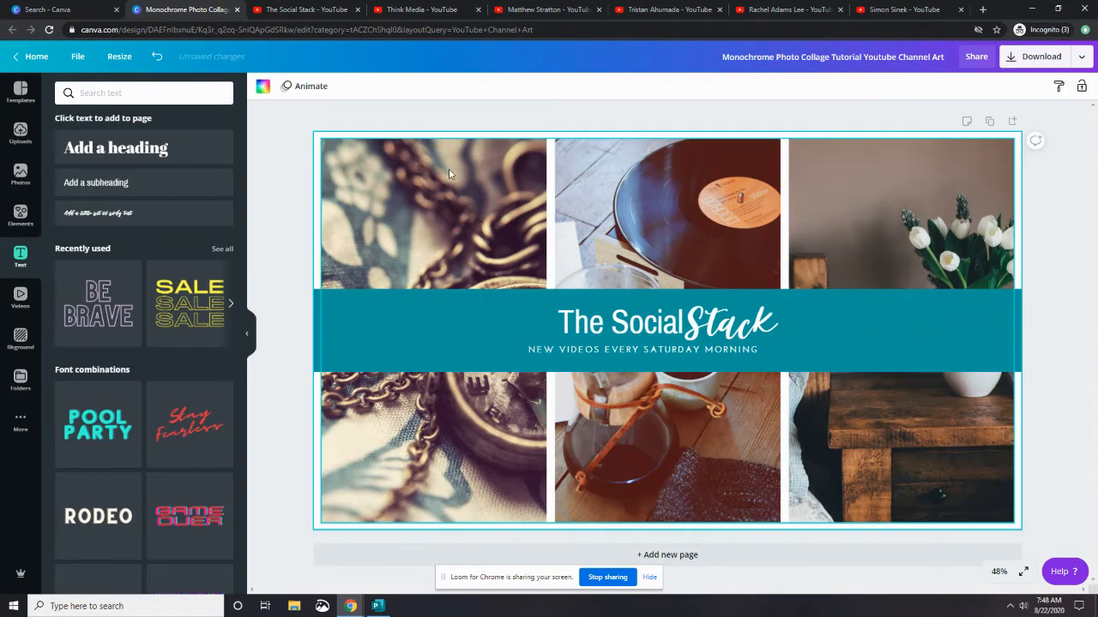
Search photos for tech and replace the left collage column with a phone and laptop desk photo
click(448, 168)
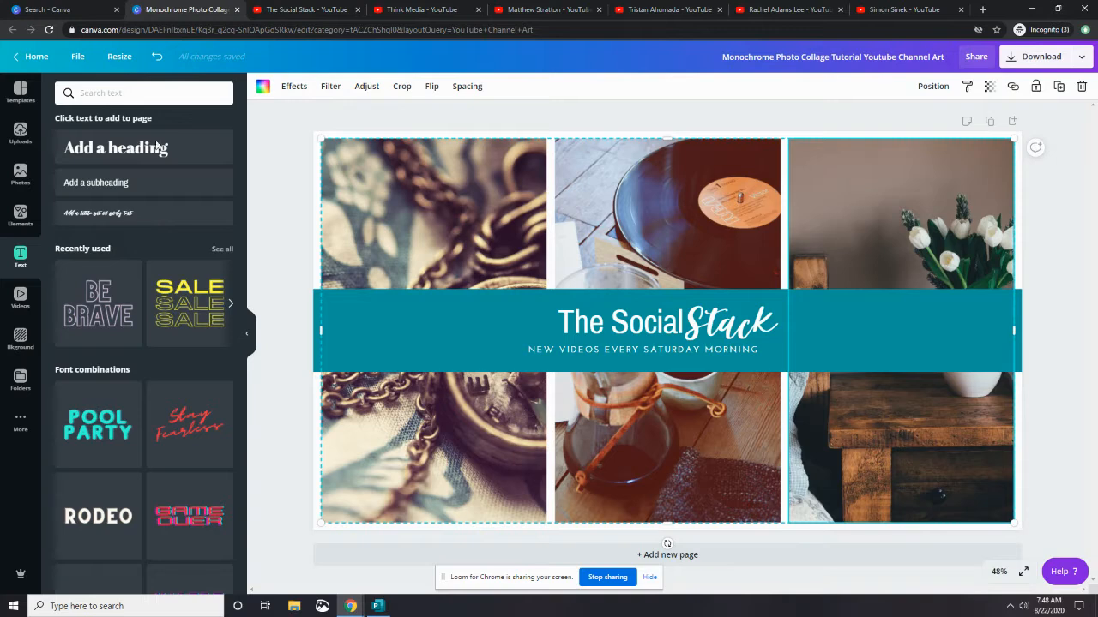
click(20, 175)
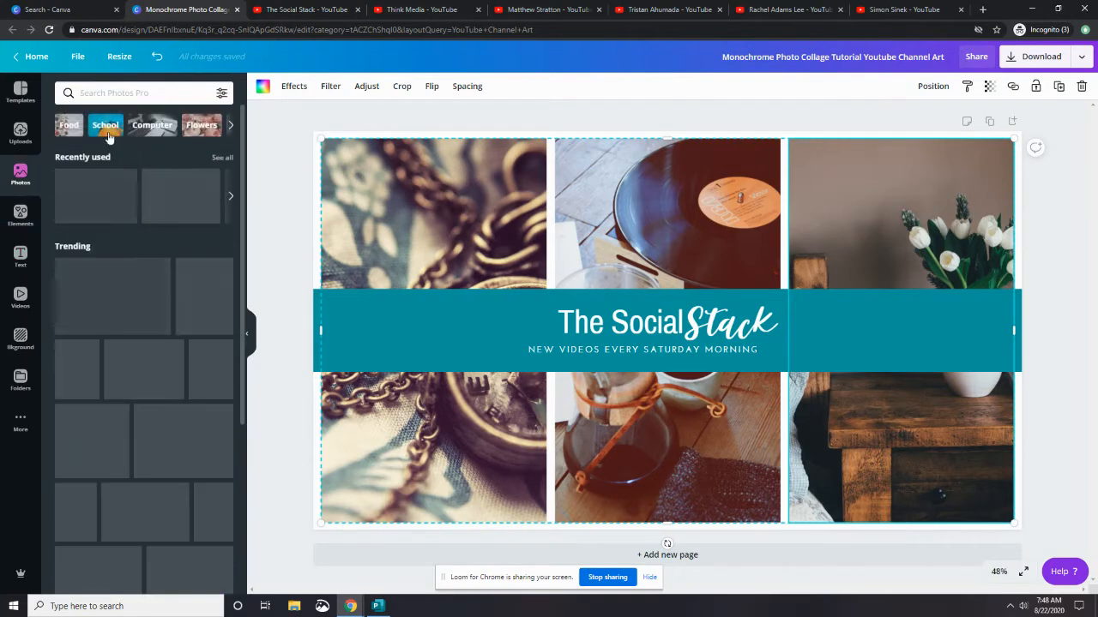
click(120, 93)
text(tech)
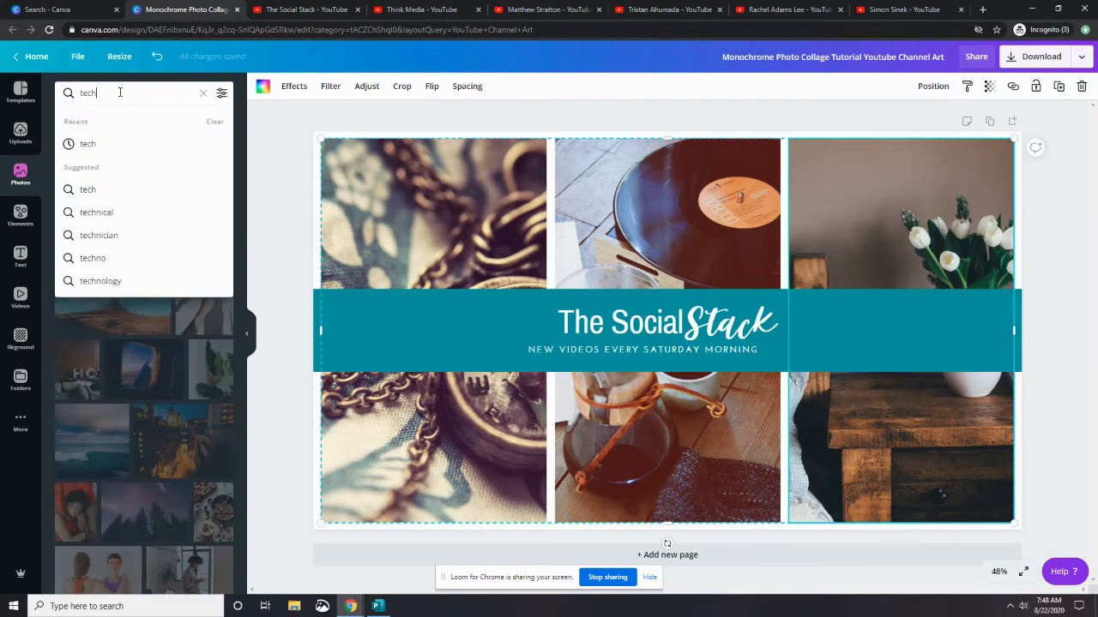
key(Return)
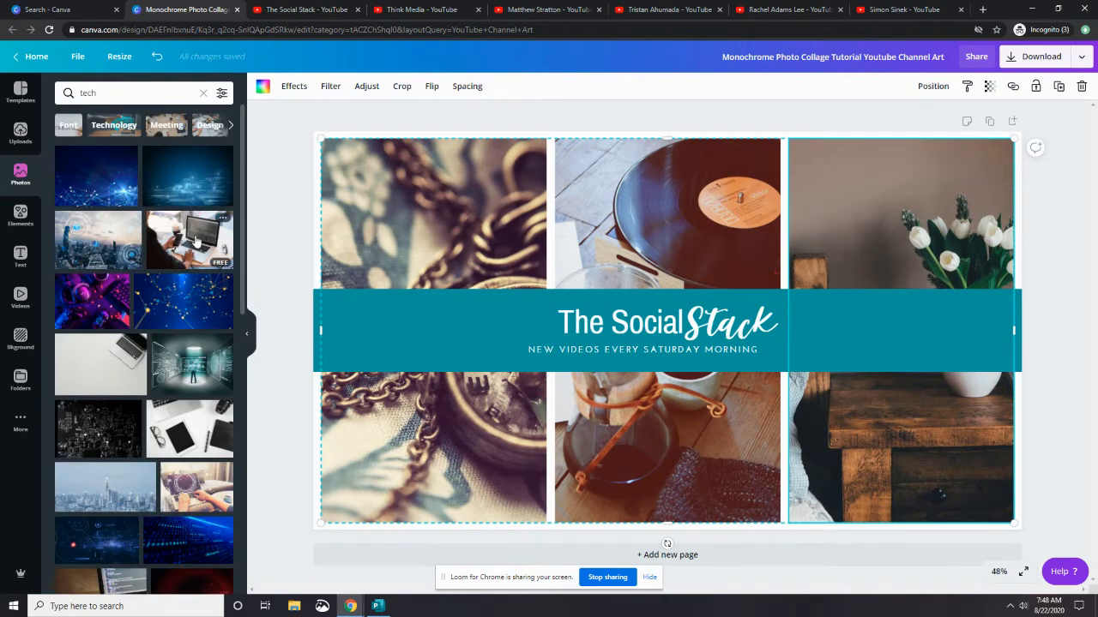
drag(188, 429, 384, 428)
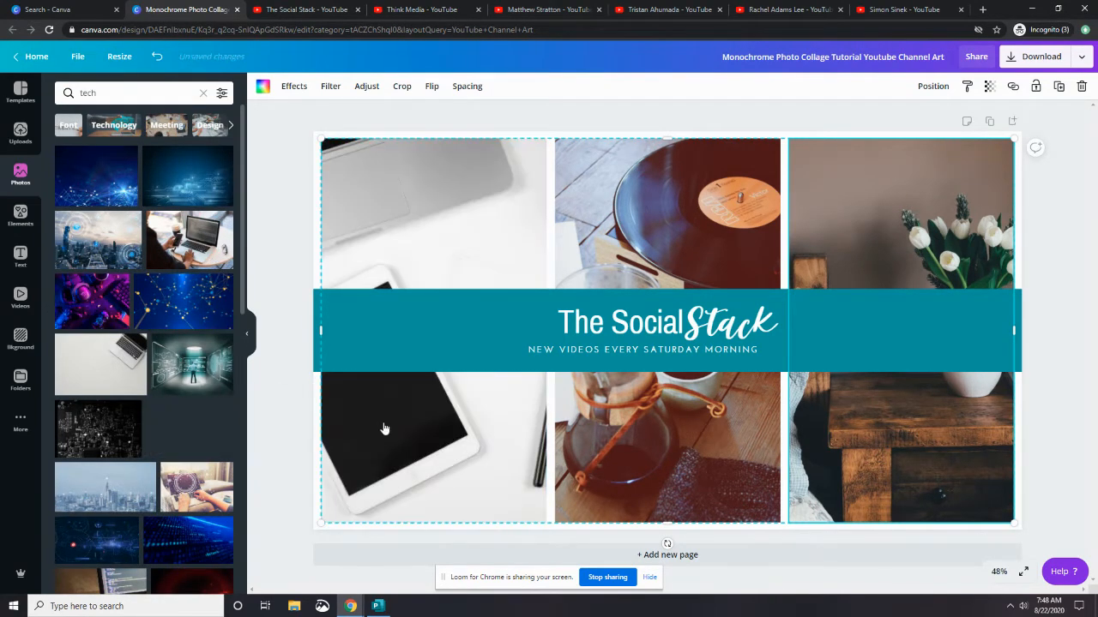
scroll(137, 403, down, 4)
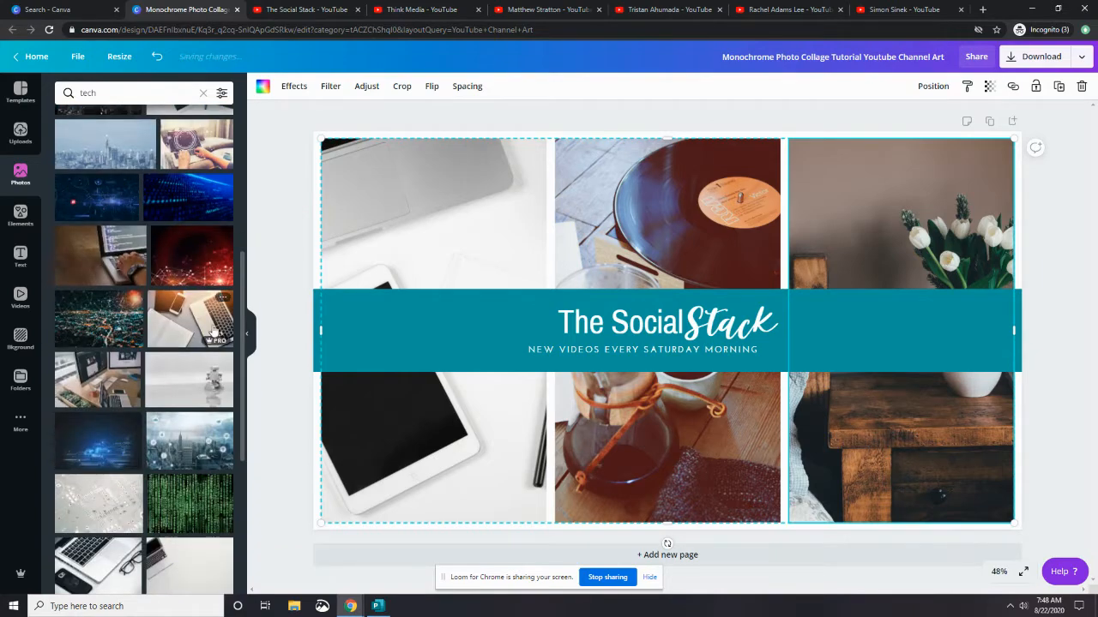
drag(214, 333, 352, 382)
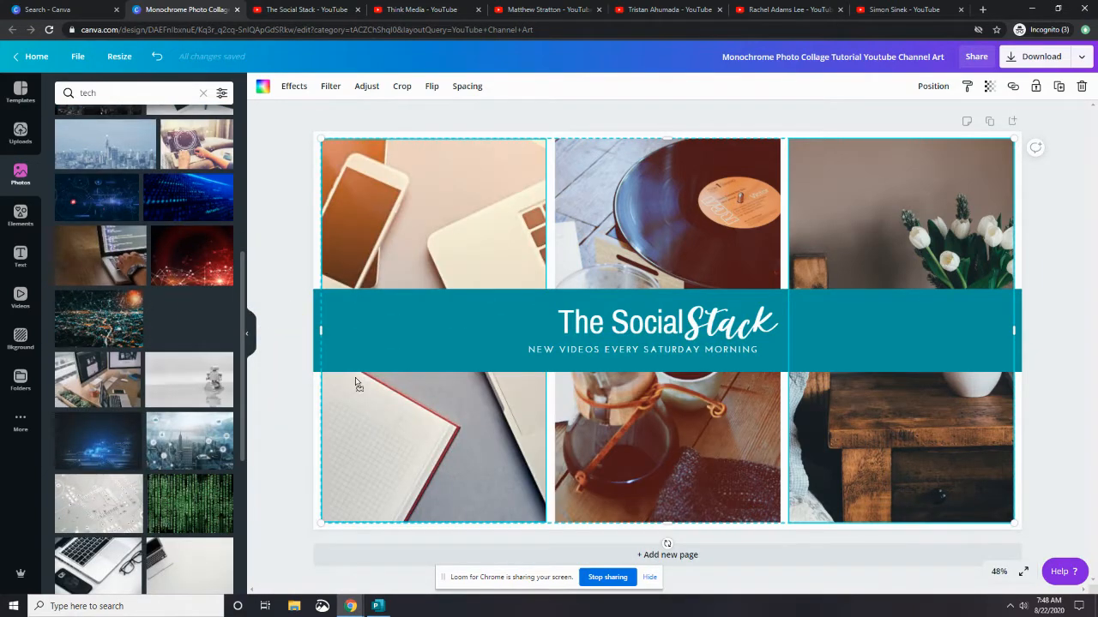
Search photos for social media and replace the middle collage column with a social app icons photo
click(136, 88)
text(social media)
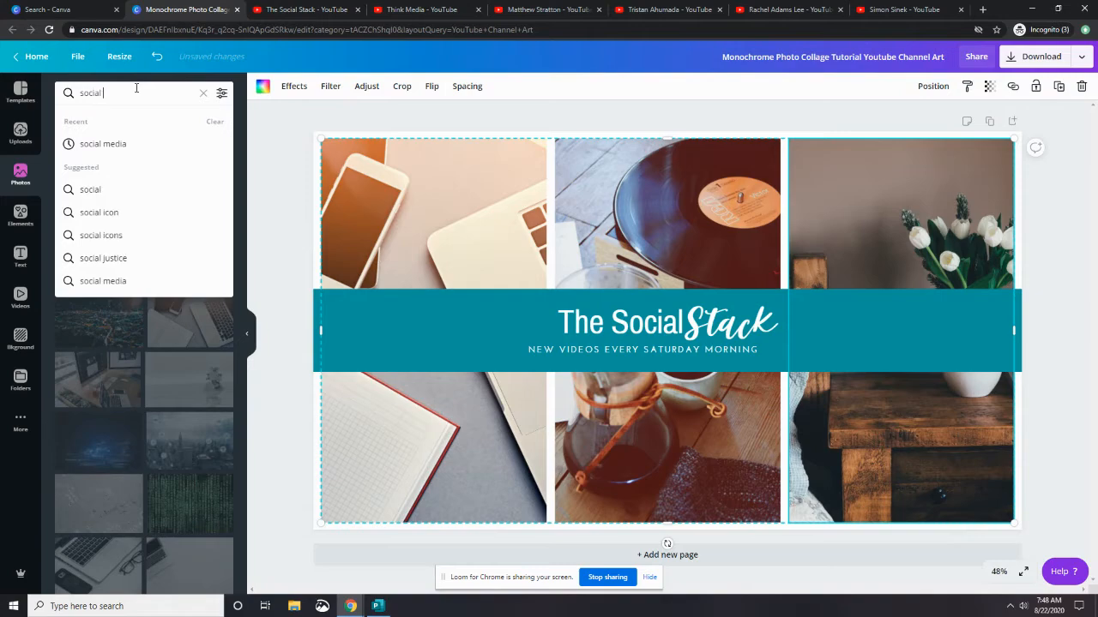
key(Return)
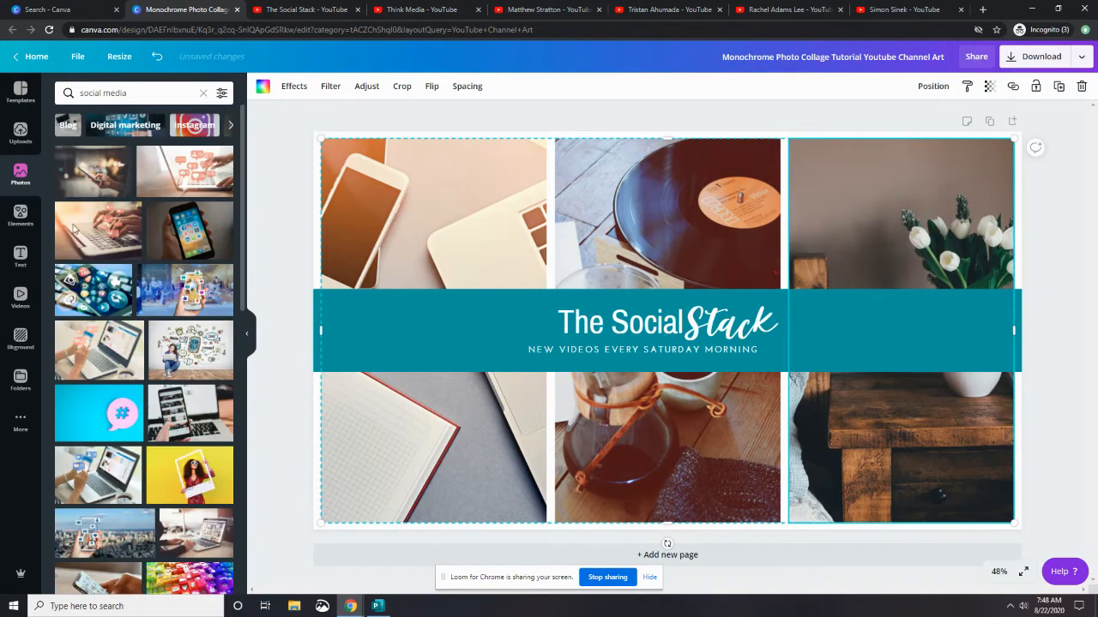
drag(94, 290, 667, 223)
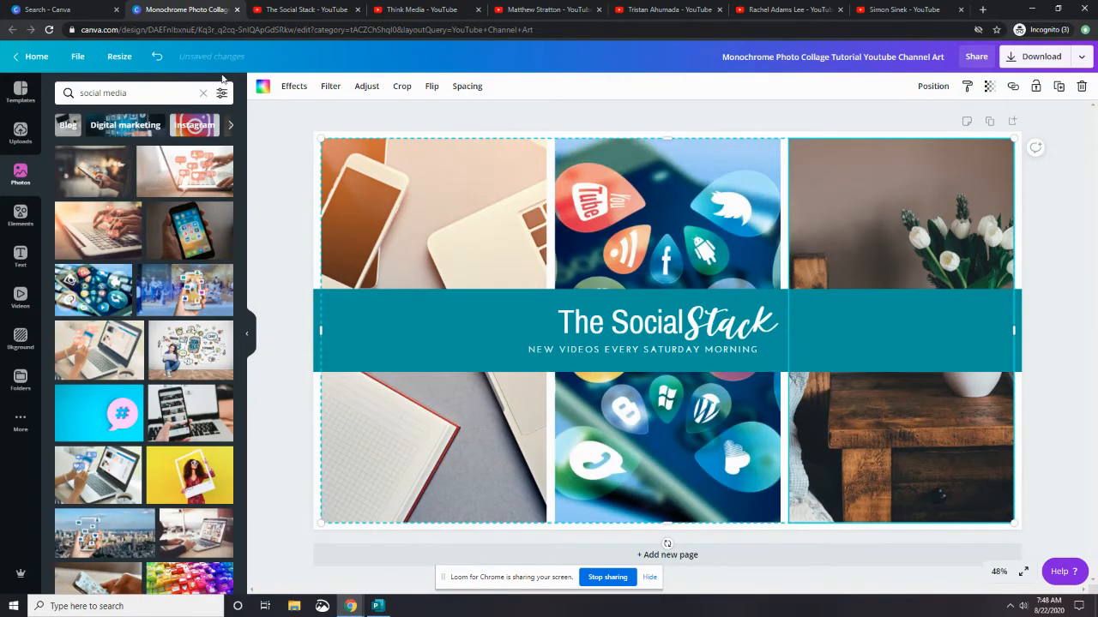
Search photos for marketing and replace the right collage column with the people-network photo
click(160, 89)
text(marketing)
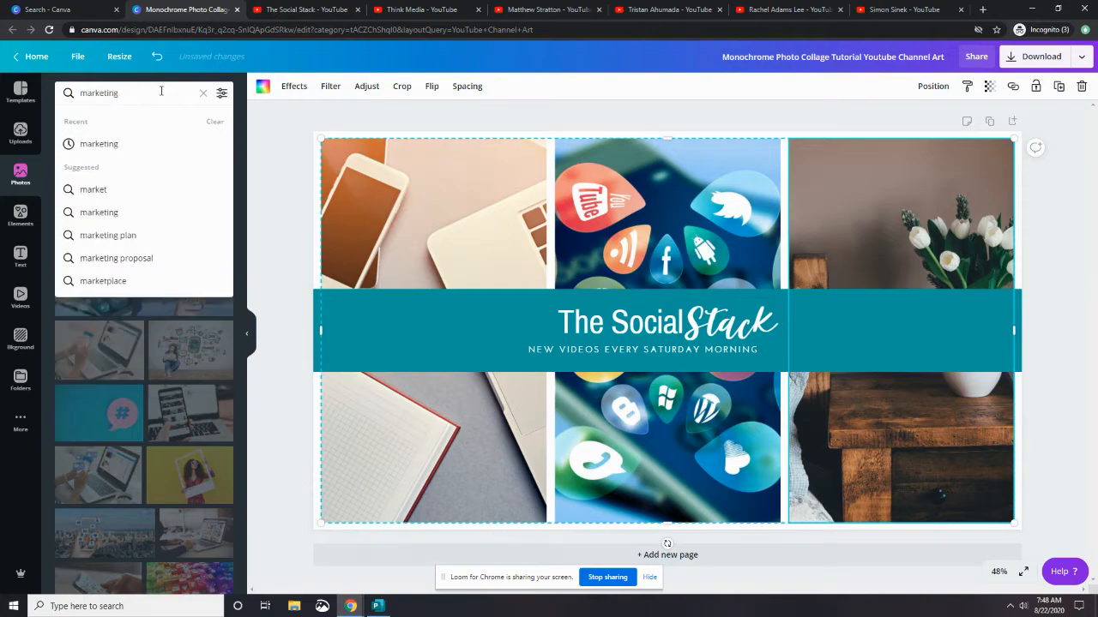
click(129, 146)
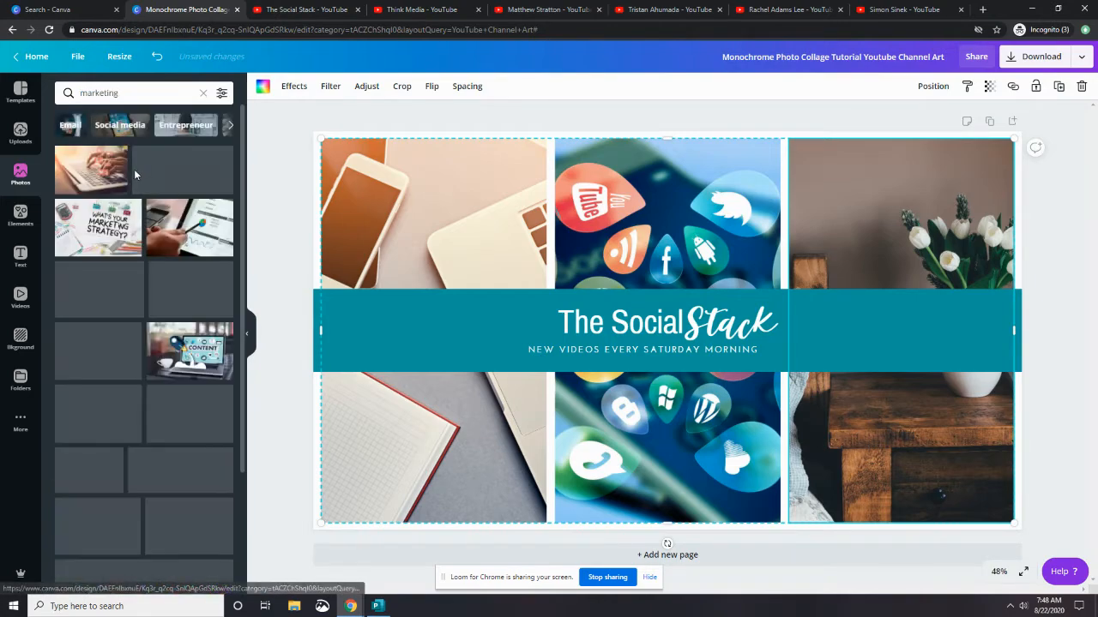
scroll(135, 181, down, 2)
scroll(135, 181, down, 5)
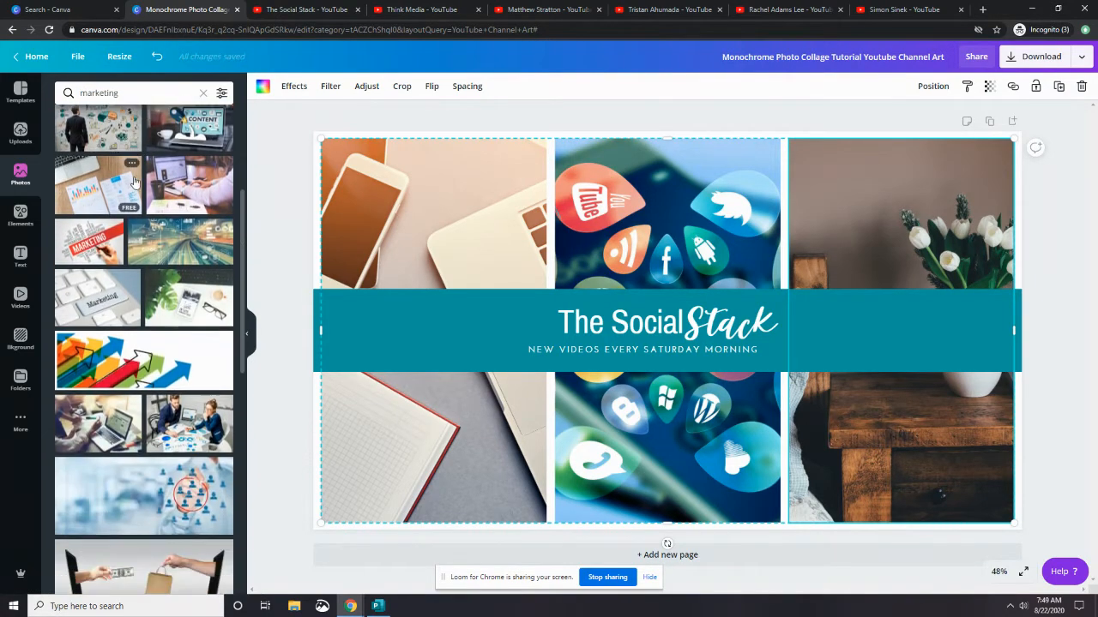
scroll(135, 183, down, 1)
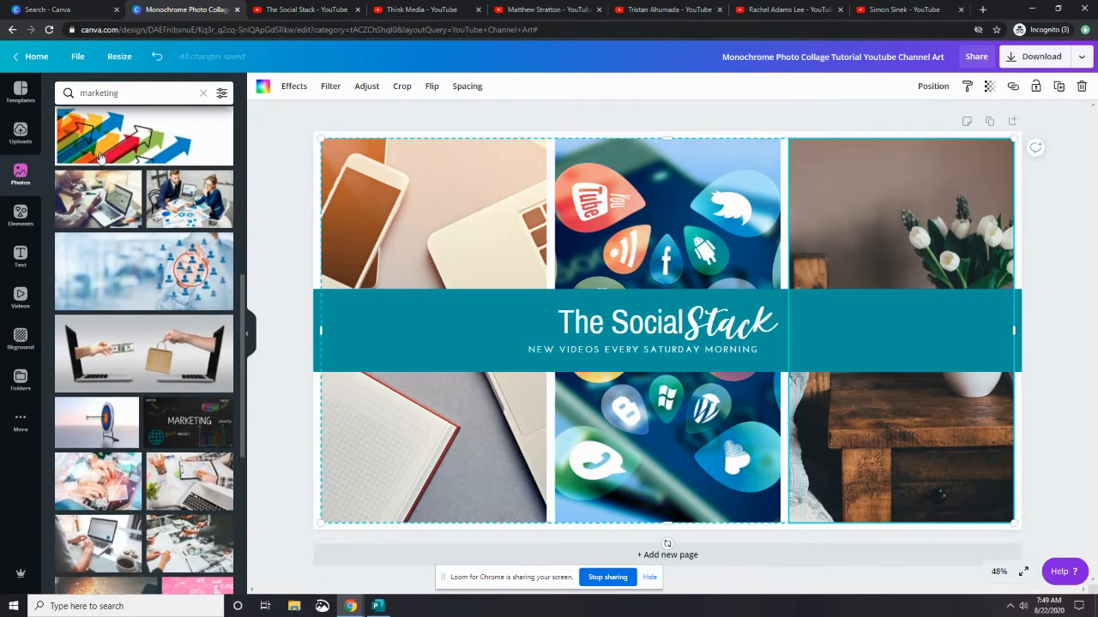
drag(137, 261, 802, 241)
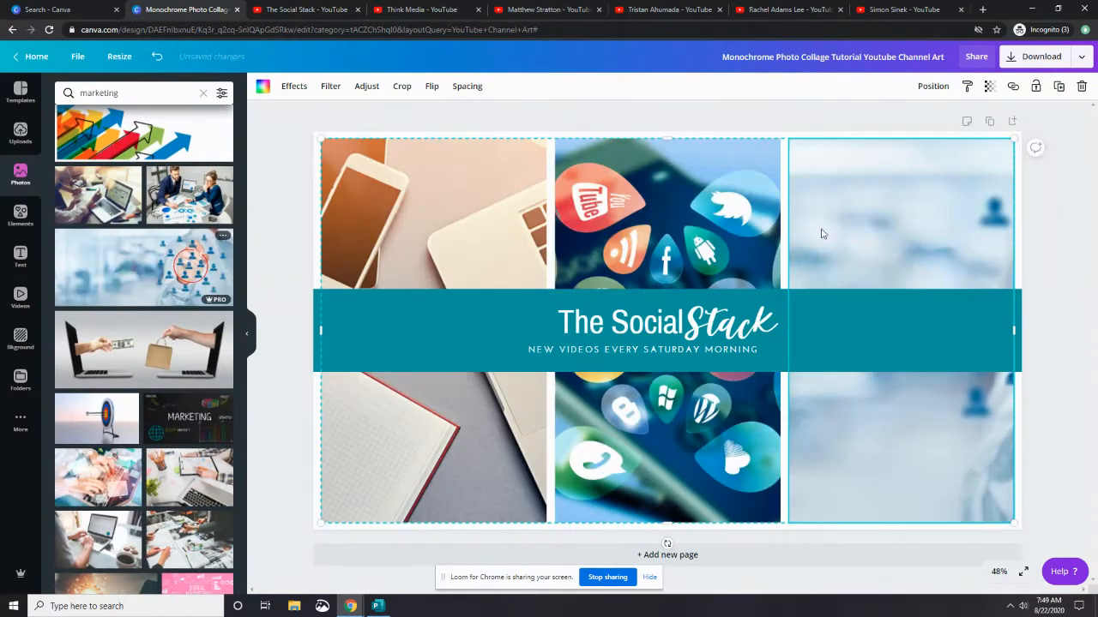
Reposition the network photo inside the right column, and replace the left column with a hands-and-envelopes laptop photo
double_click(950, 208)
drag(975, 226, 743, 175)
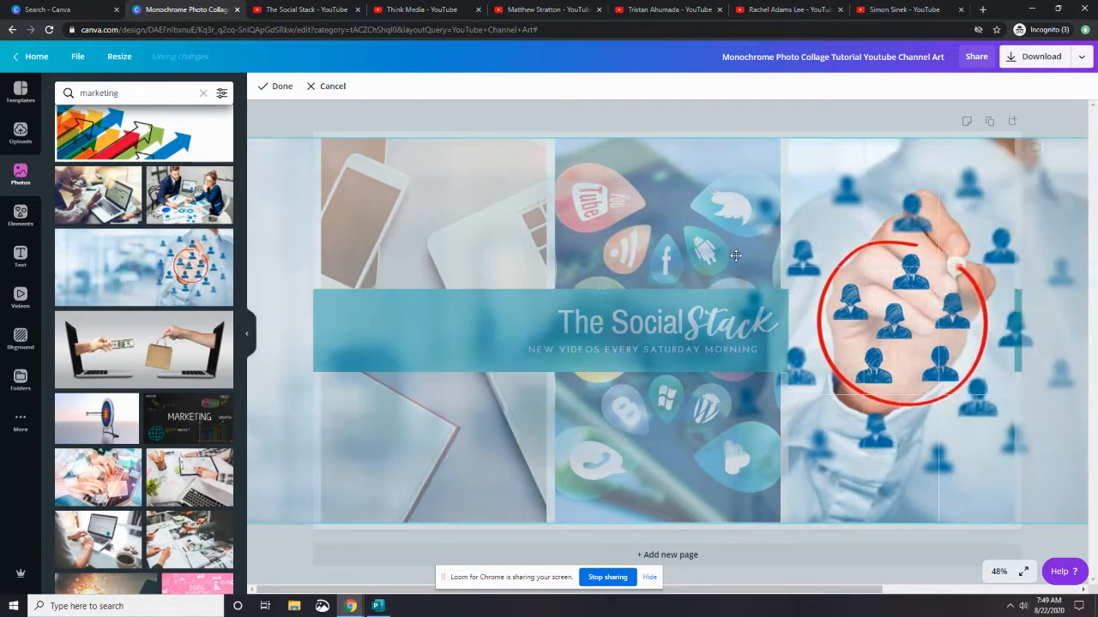
click(792, 113)
click(792, 112)
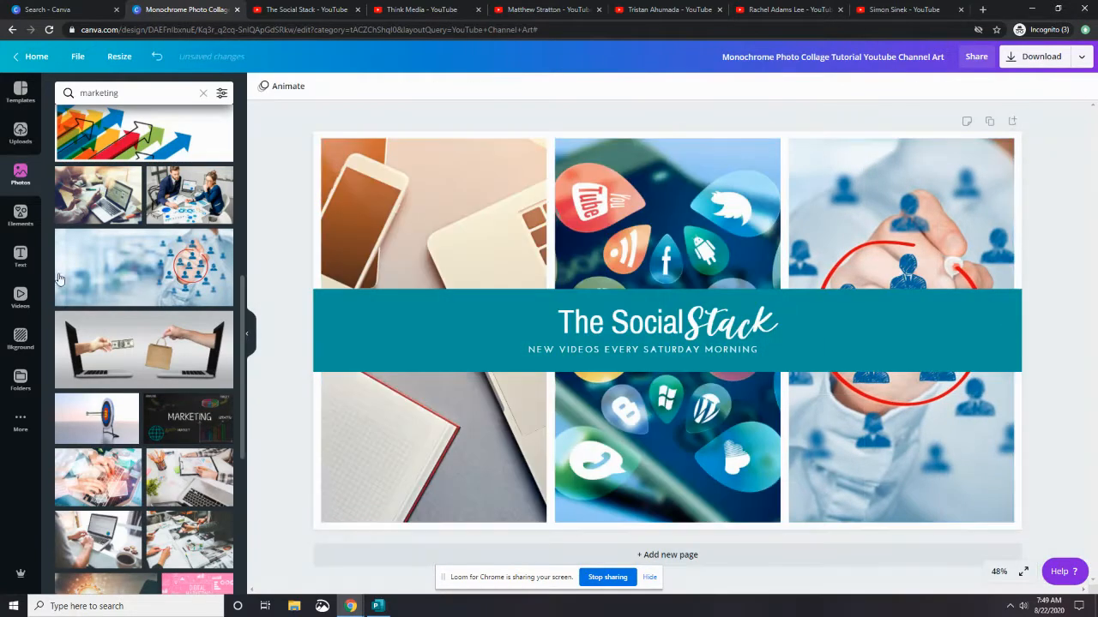
drag(97, 477, 364, 433)
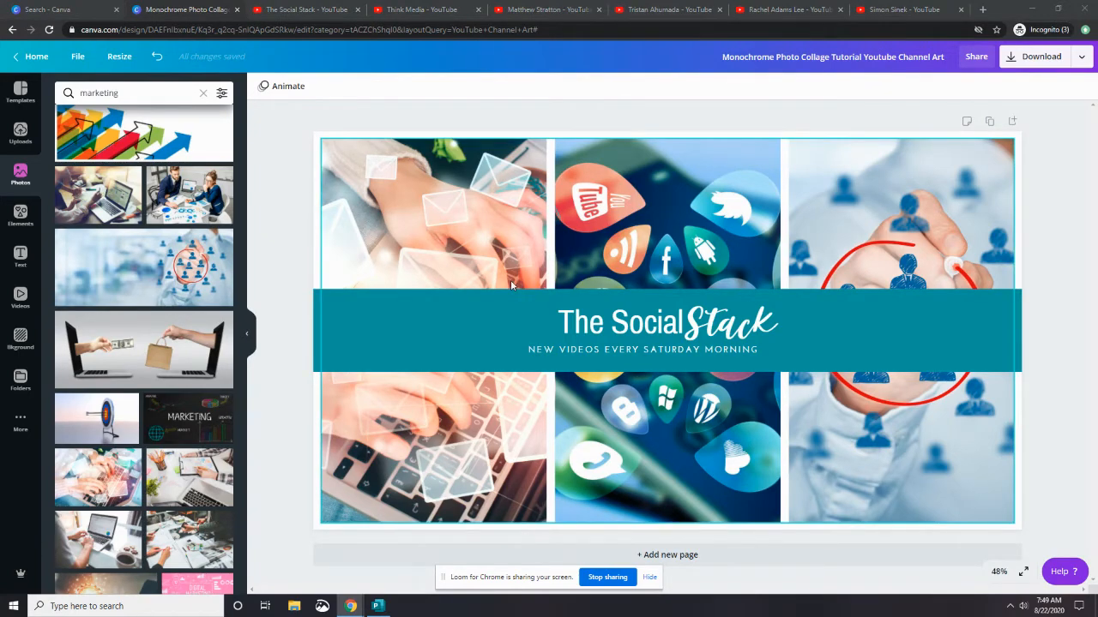
Add The Social Stack white lightbulb logo from uploads to the design
click(20, 377)
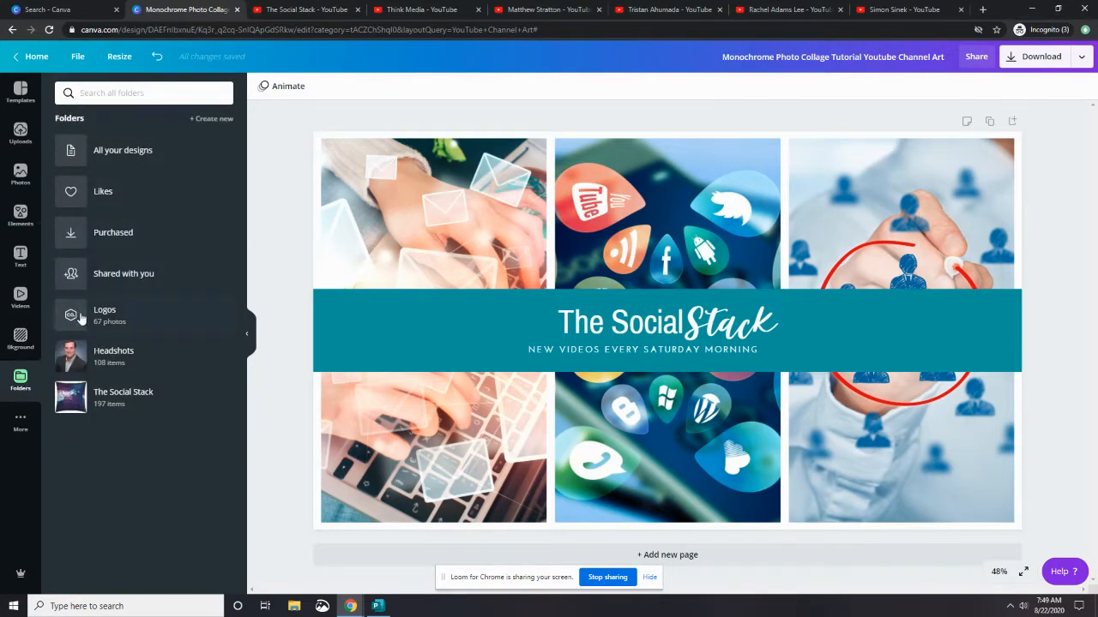
click(21, 132)
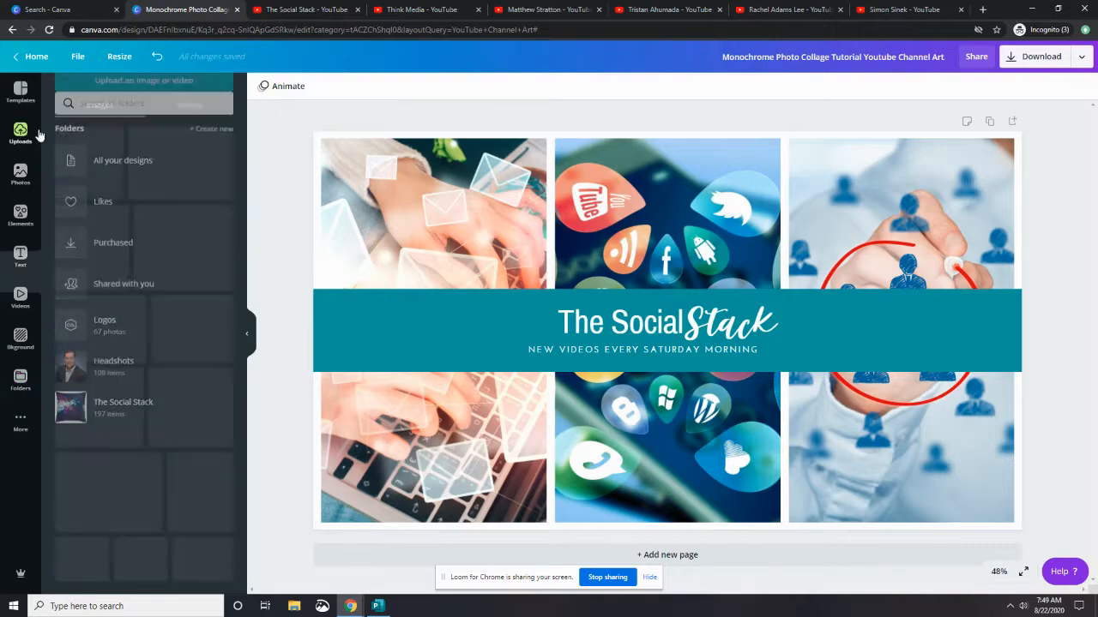
scroll(168, 291, down, 10)
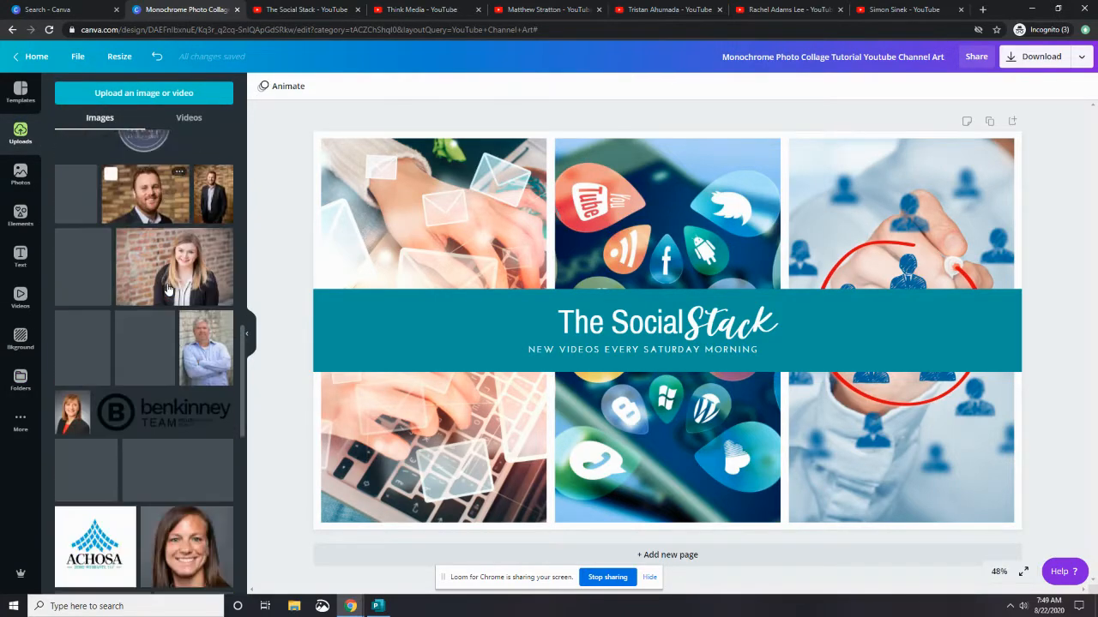
scroll(168, 289, down, 10)
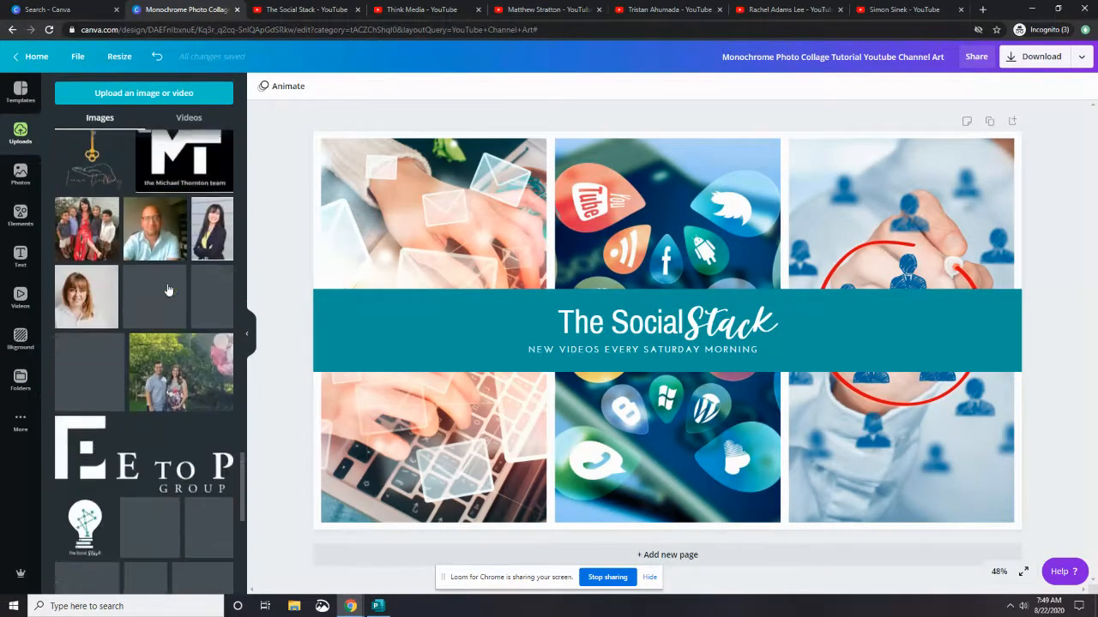
scroll(120, 172, up, 3)
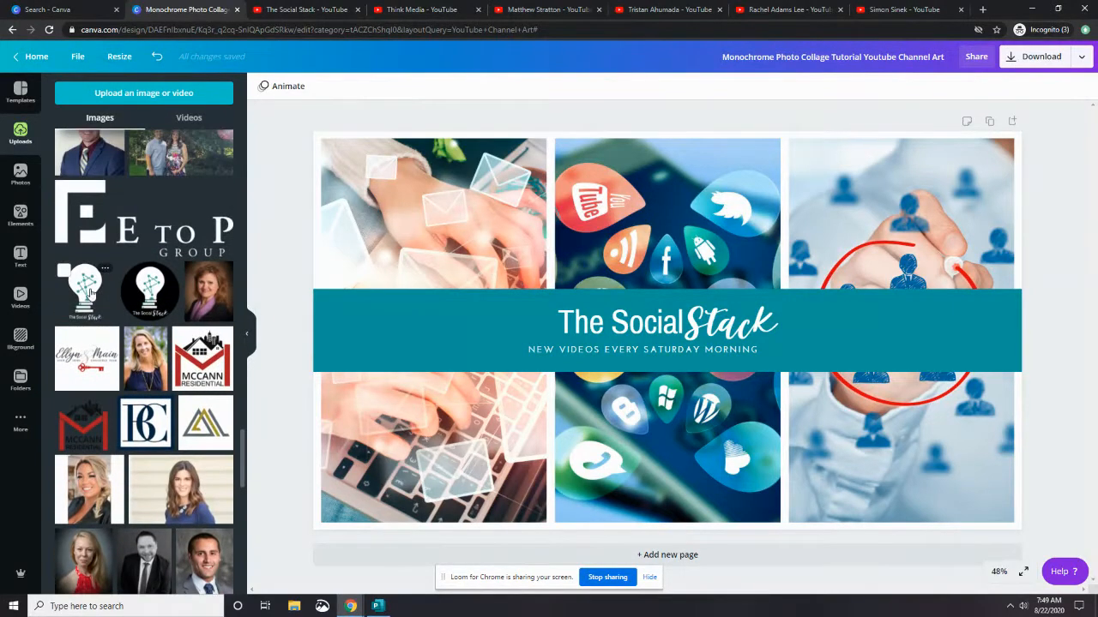
click(86, 290)
drag(629, 280, 868, 332)
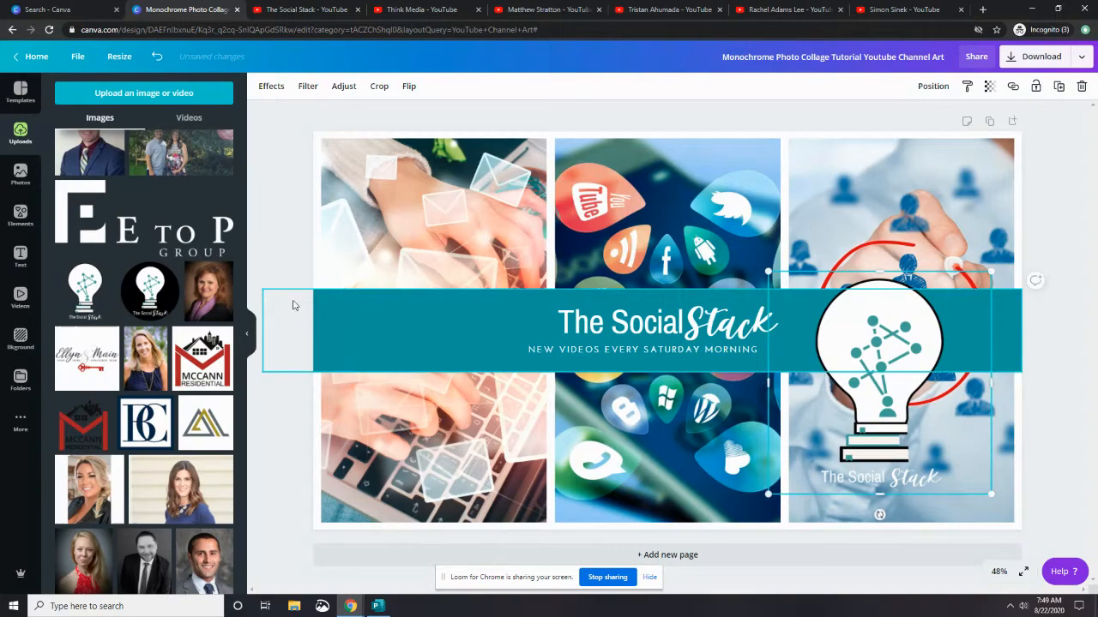
Try the black circular logo on the banner band and shrink the white logo, then delete the black logo
click(149, 290)
drag(773, 220, 485, 326)
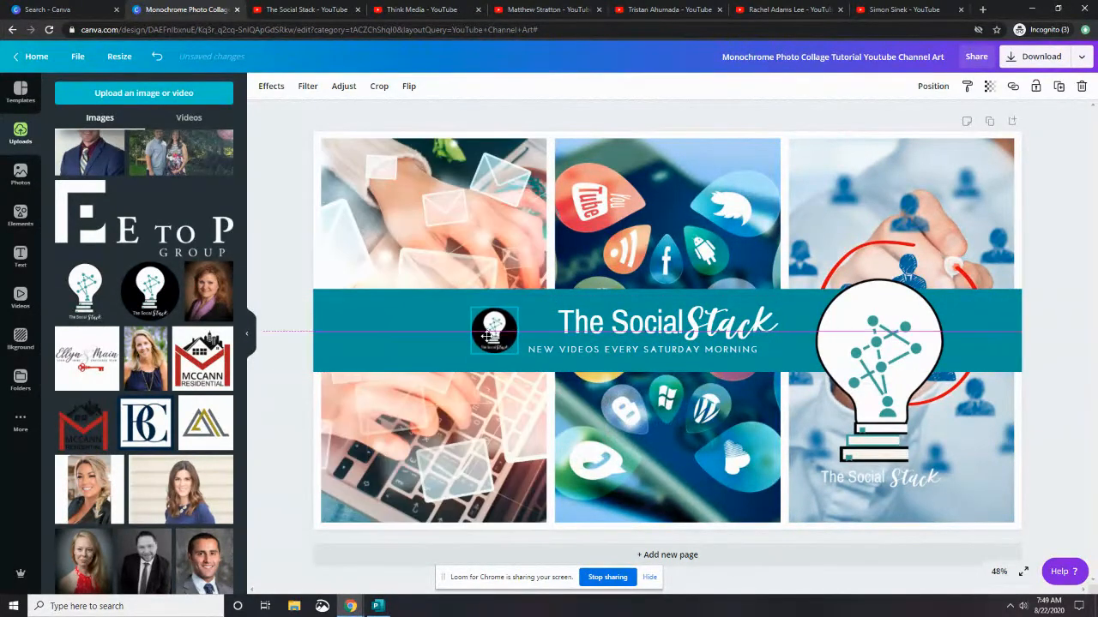
click(926, 328)
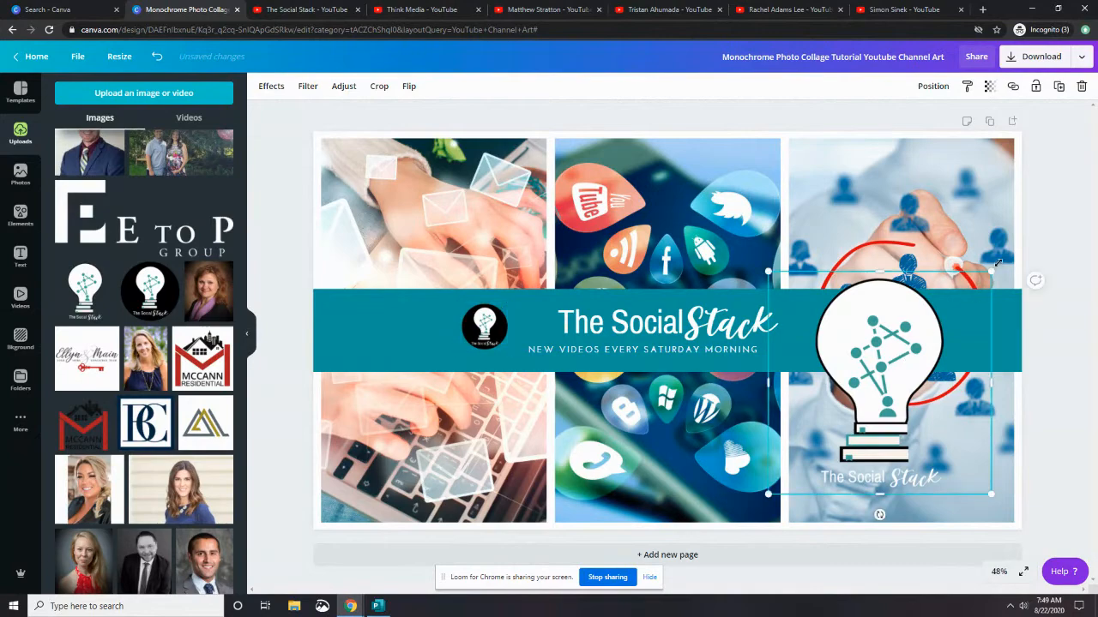
drag(998, 262, 931, 317)
click(484, 326)
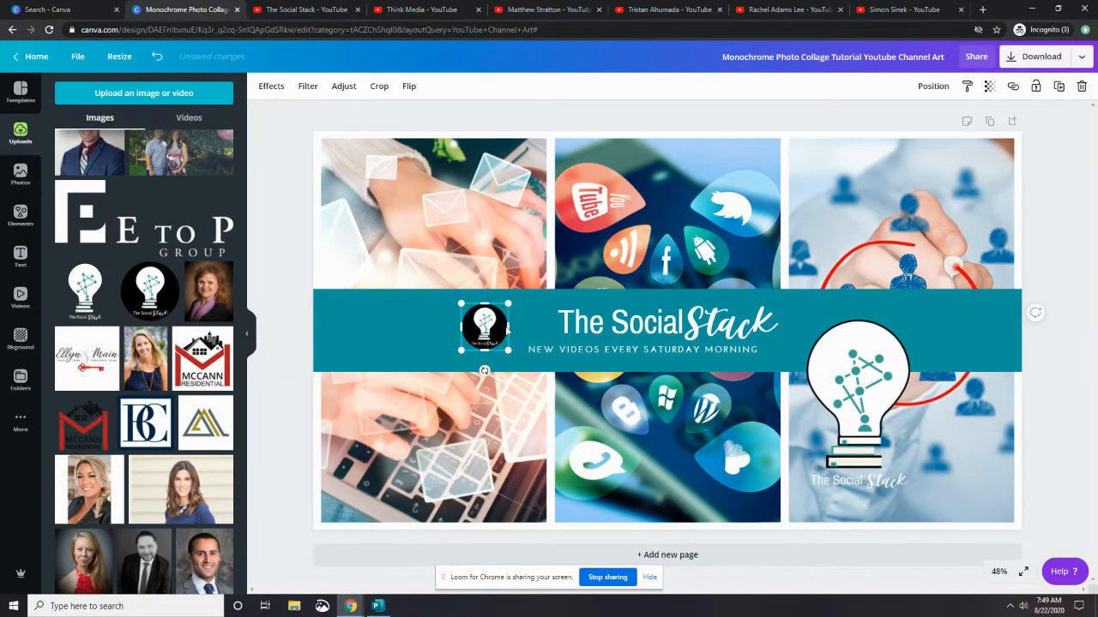
key(Delete)
Shrink the white lightbulb logo further and place it beside the title on the band
click(857, 386)
drag(947, 489, 756, 373)
drag(801, 326, 812, 321)
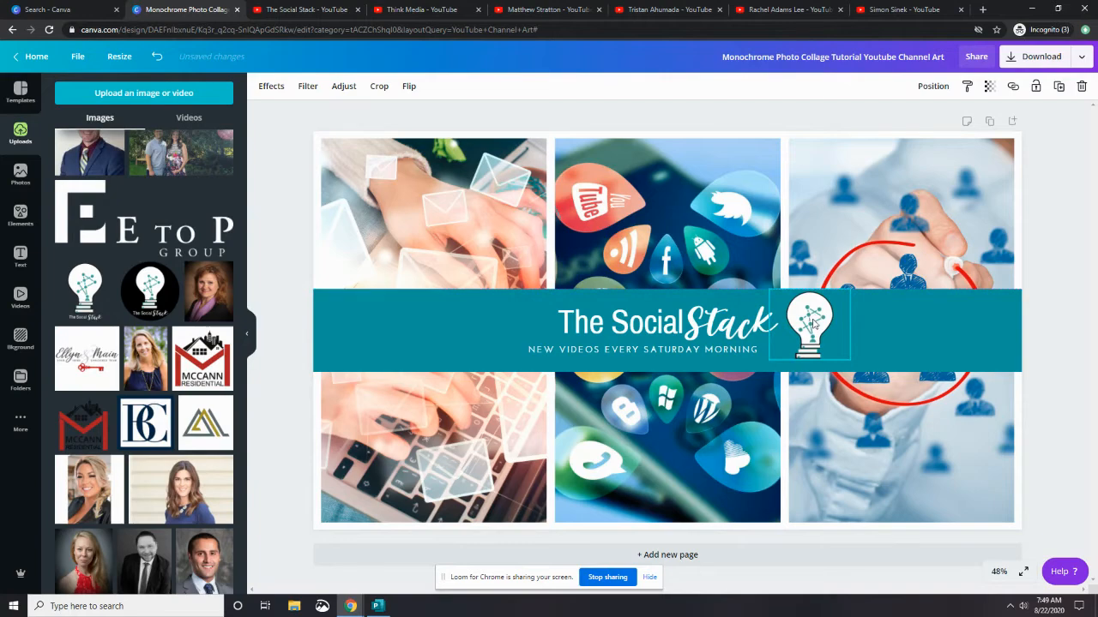
Ungroup the title and tagline text group on the band
click(630, 326)
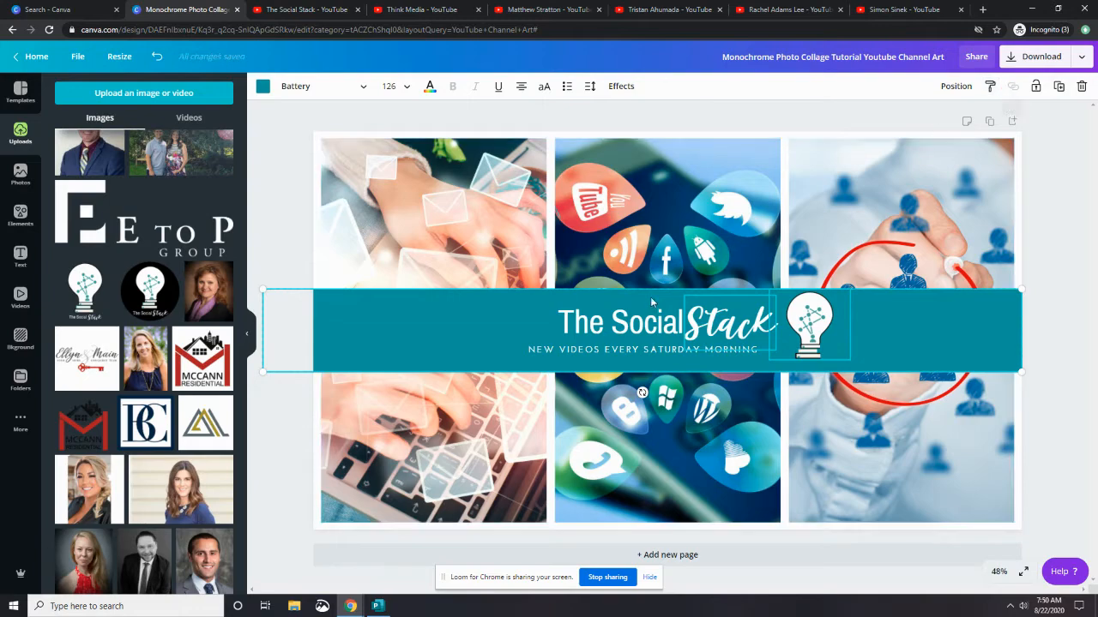
click(1057, 238)
click(669, 309)
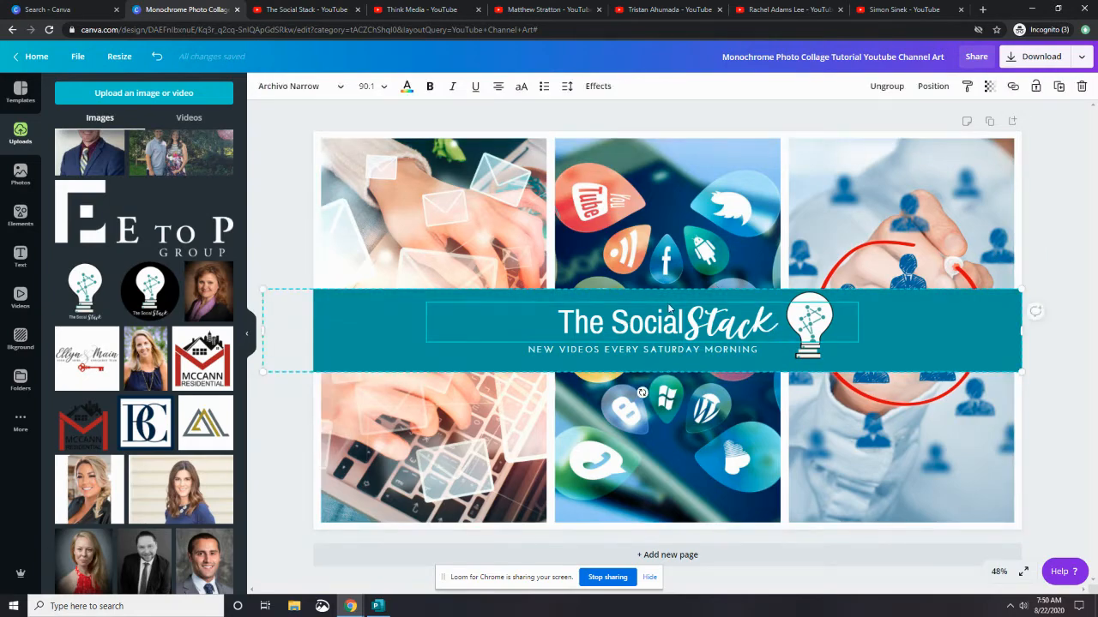
click(1013, 86)
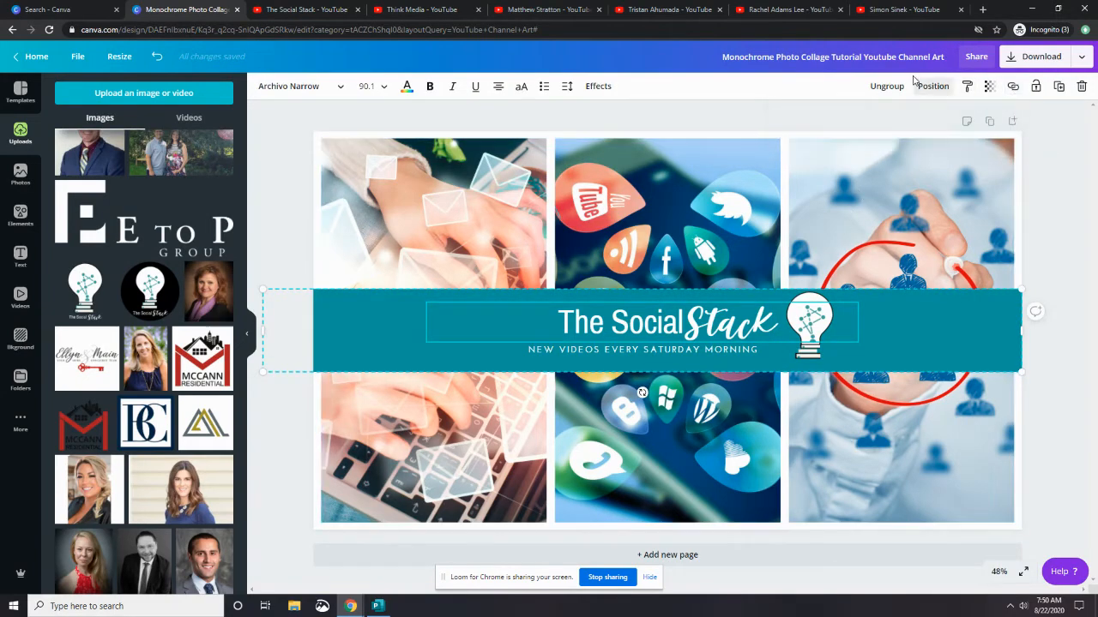
click(886, 85)
click(1079, 287)
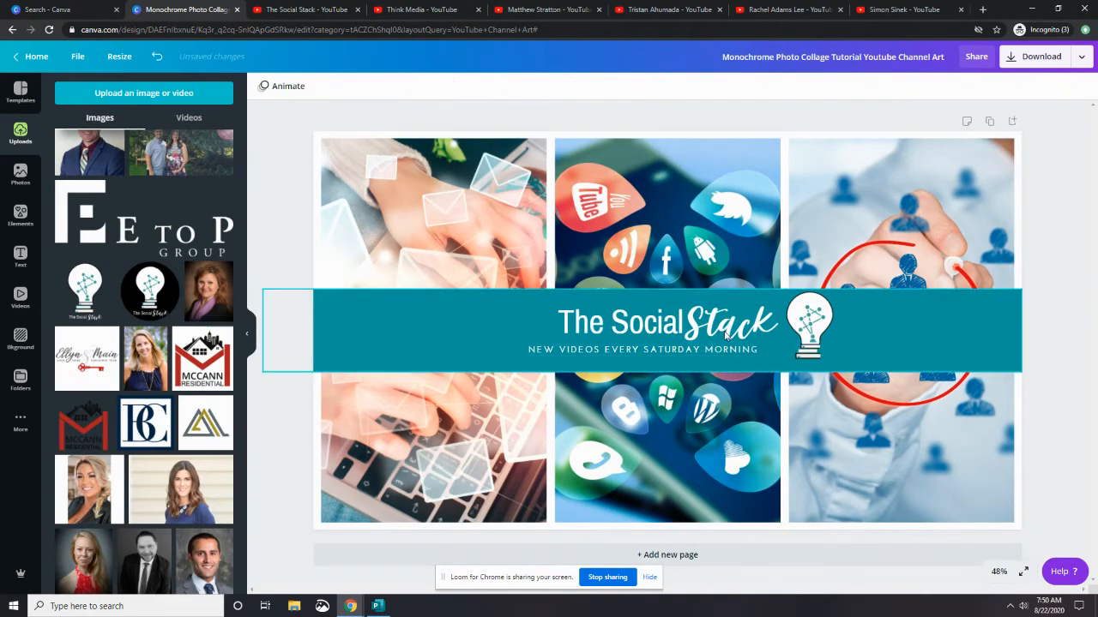
Select the title, tagline and logo together and nudge them left to centre them on the band
click(727, 323)
shift+click(647, 328)
shift+click(639, 352)
shift+click(807, 330)
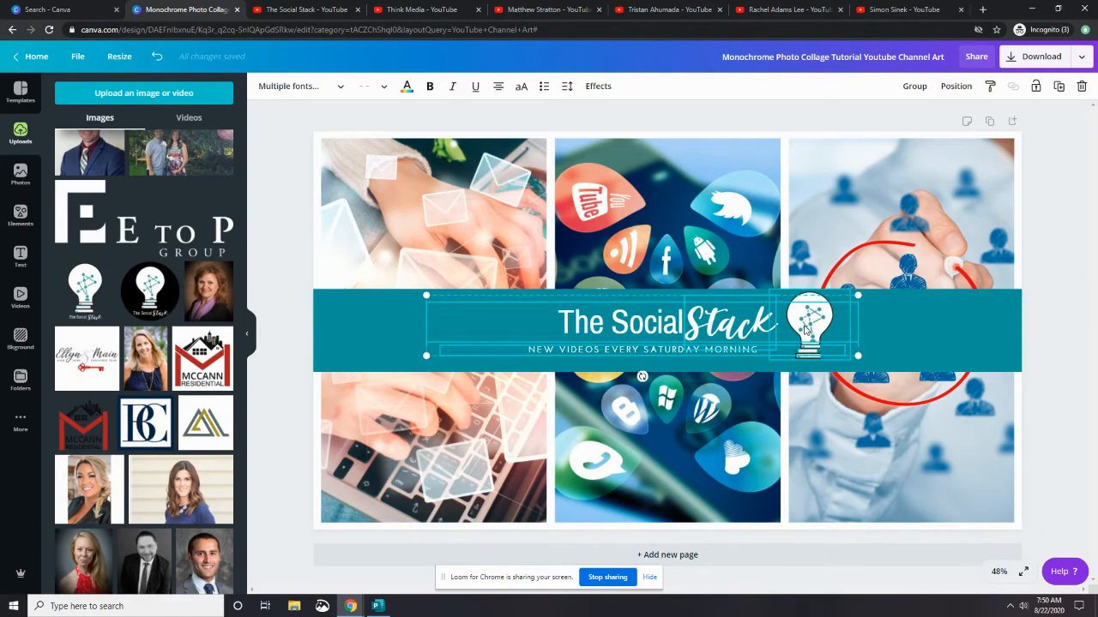
key(Left)
key(Left)
key(Left)
key(Left)
key(Left)
key(Left)
key(Left)
key(Left)
key(Left)
key(Left)
key(Left)
key(Left)
key(Left)
key(Left)
key(Left)
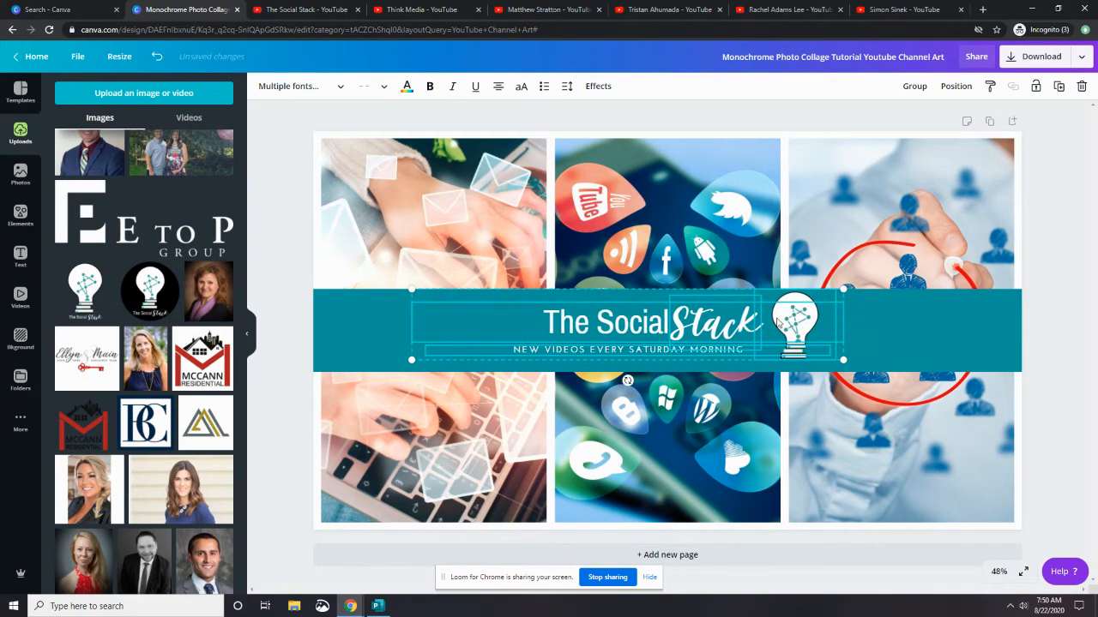
Nudge the tagline six steps right to line it up under the title
click(1073, 210)
click(618, 350)
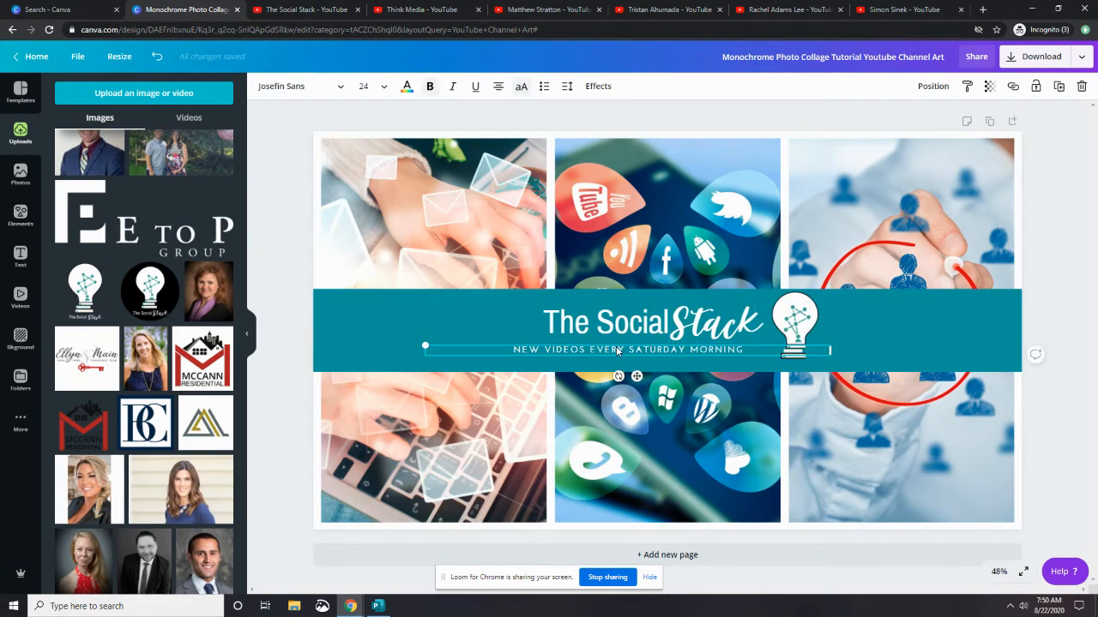
key(Right)
key(Right)
key(Right)
key(Right)
key(Right)
key(Right)
key(Right)
key(Right)
key(Right)
key(Right)
key(Right)
key(Right)
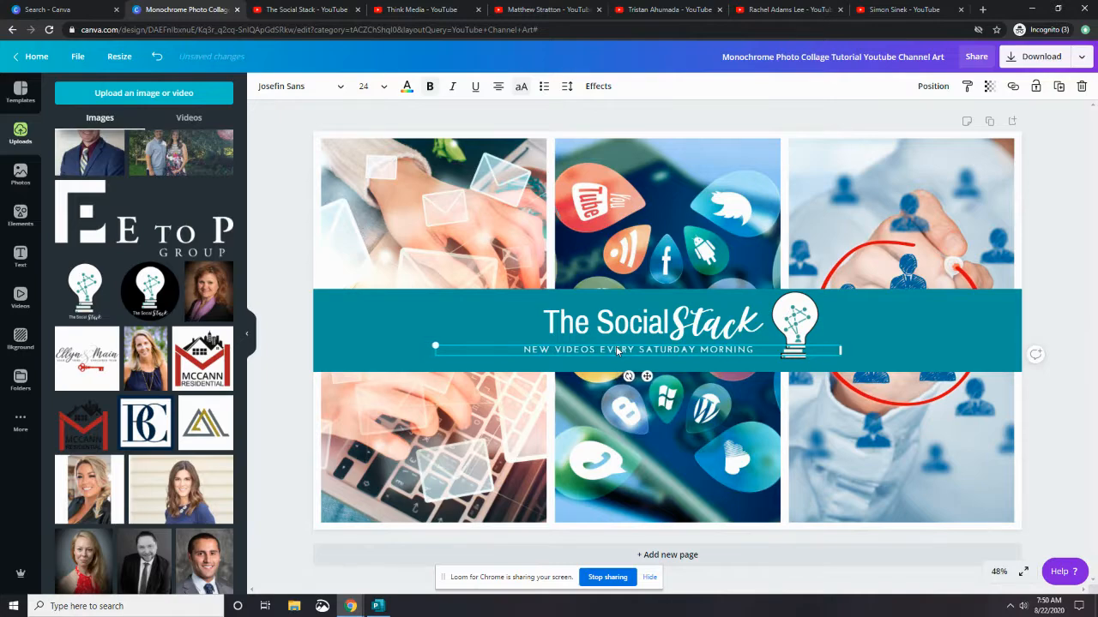
key(Right)
key(Right)
key(Right)
key(Right)
key(Right)
key(Right)
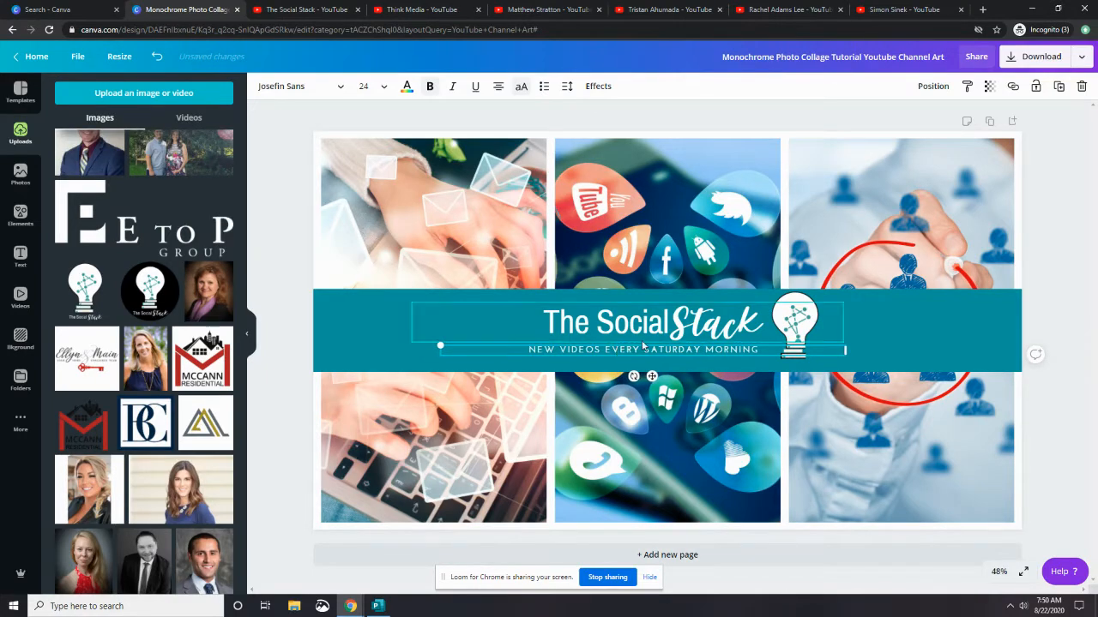
click(745, 352)
key(Escape)
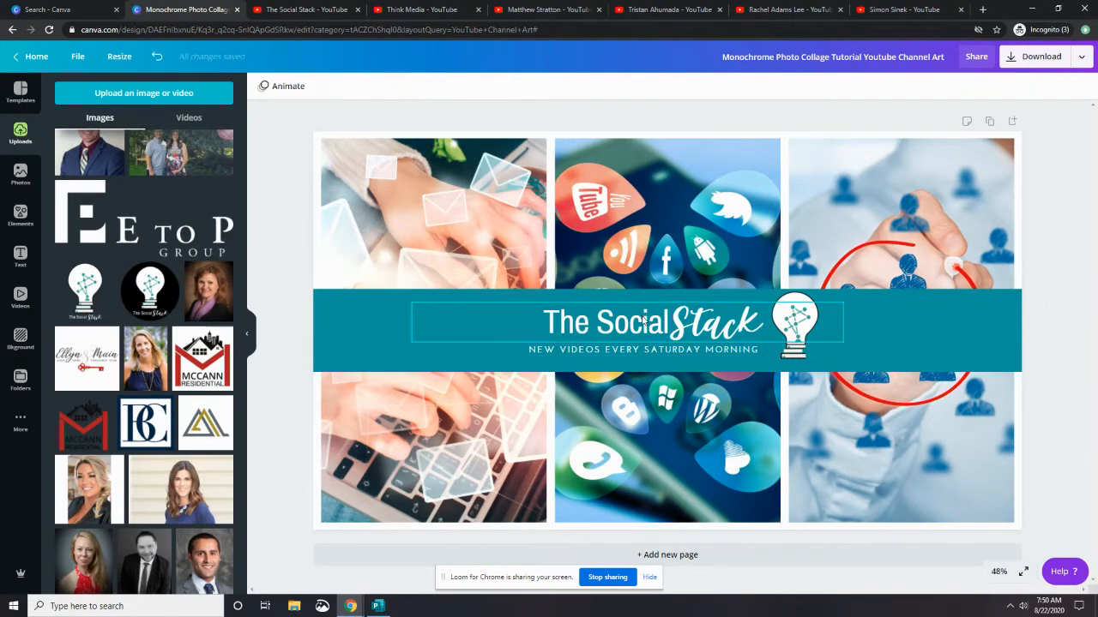
Shift the tagline three more steps right to centre it beneath the title and logo
click(643, 321)
shift+click(797, 300)
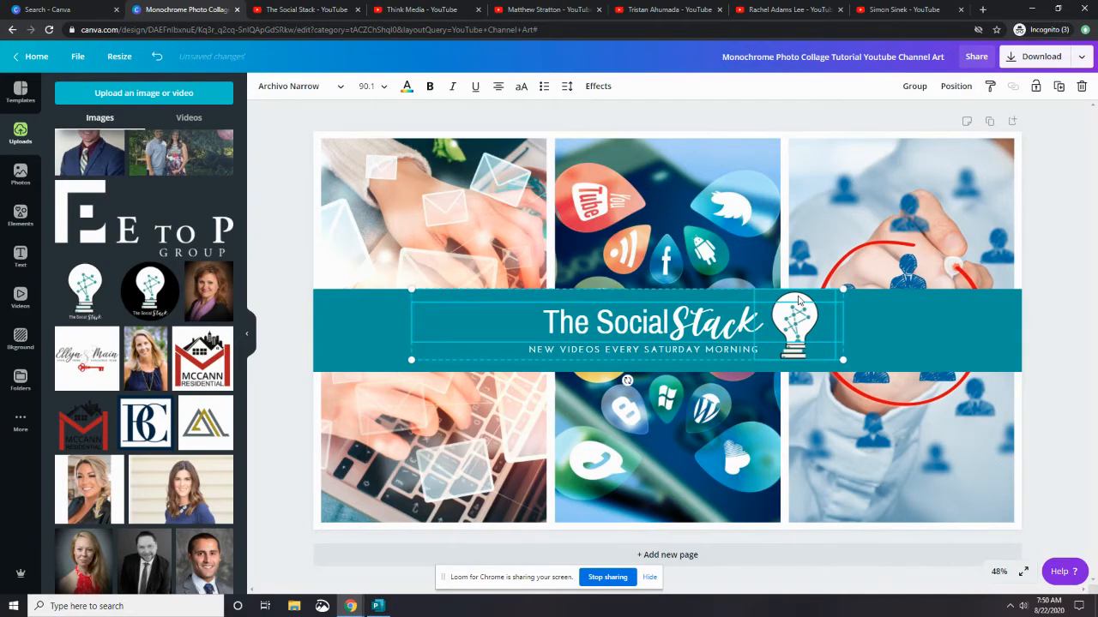
click(1031, 220)
click(697, 326)
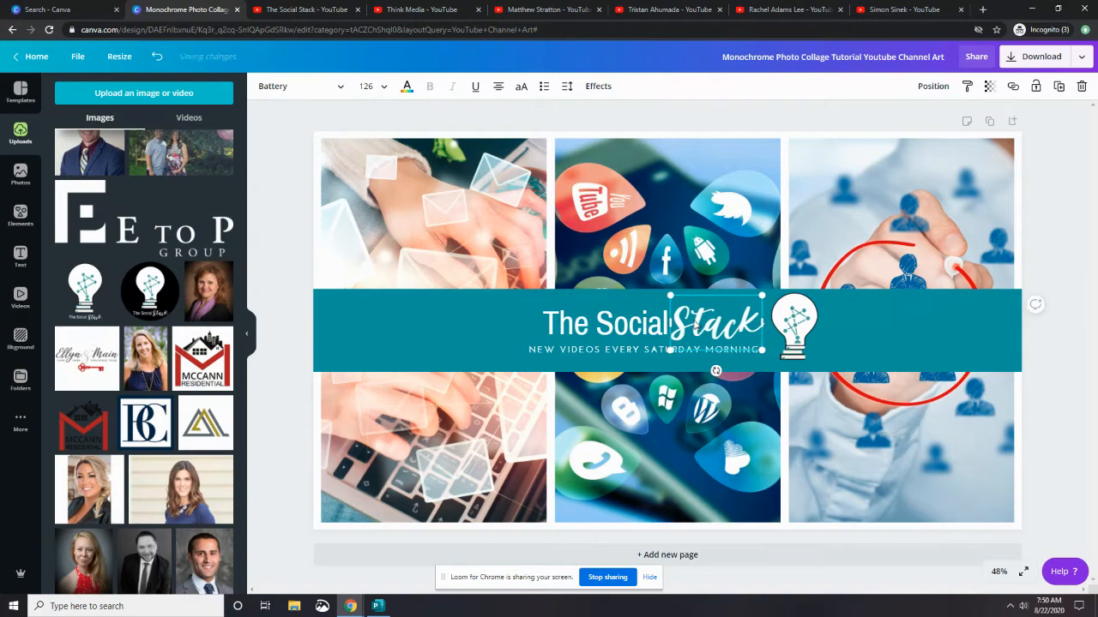
click(1066, 256)
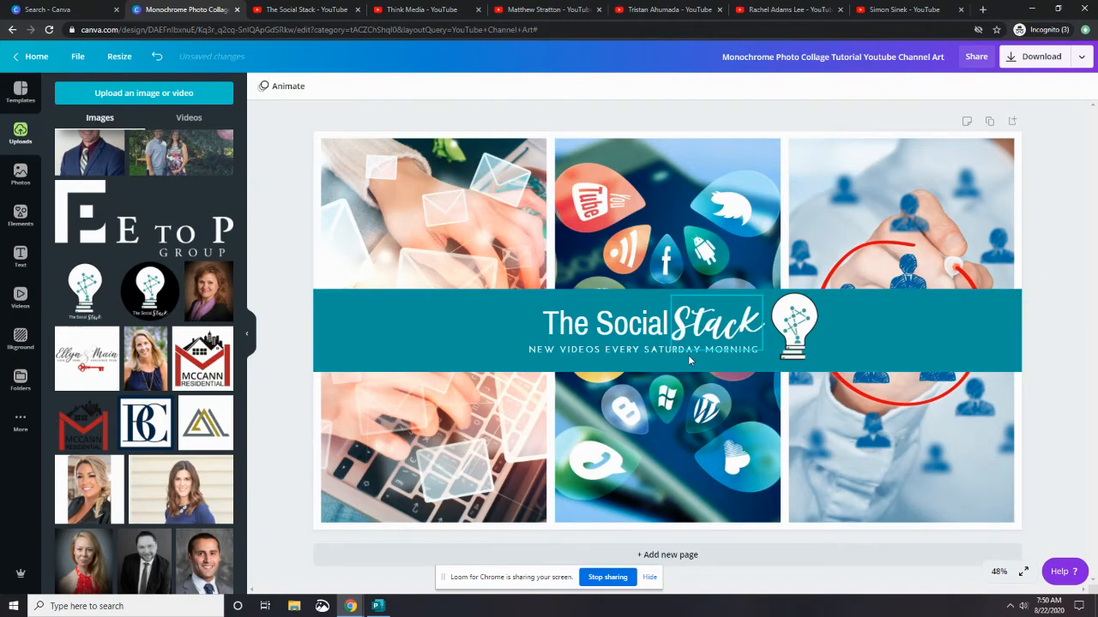
click(637, 359)
key(Right)
key(Right)
key(Right)
key(Right)
key(Right)
key(Right)
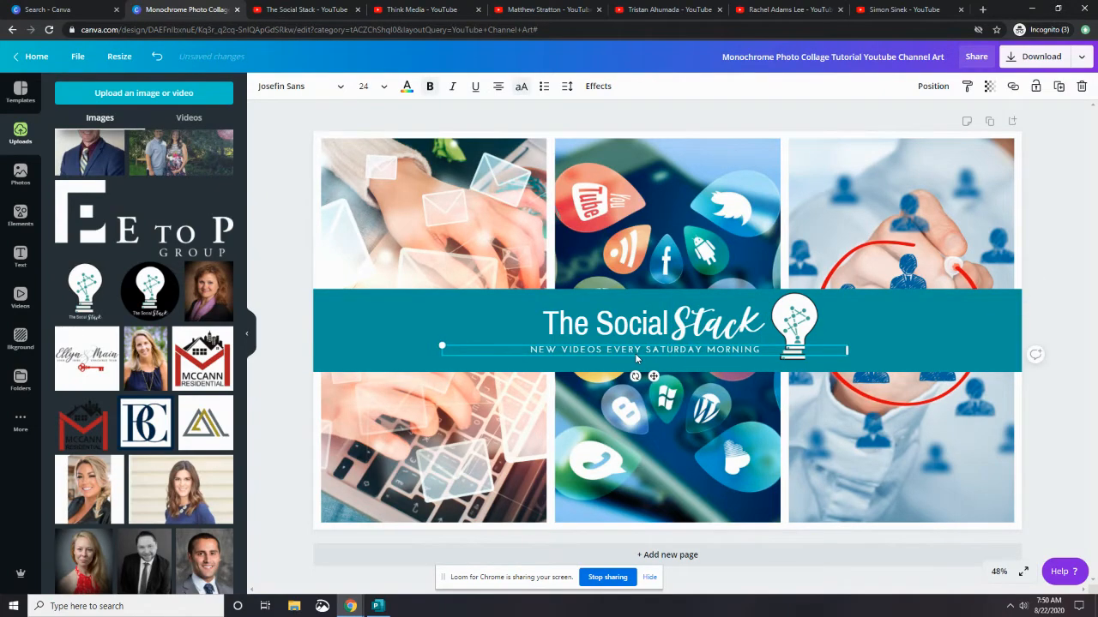
click(1045, 173)
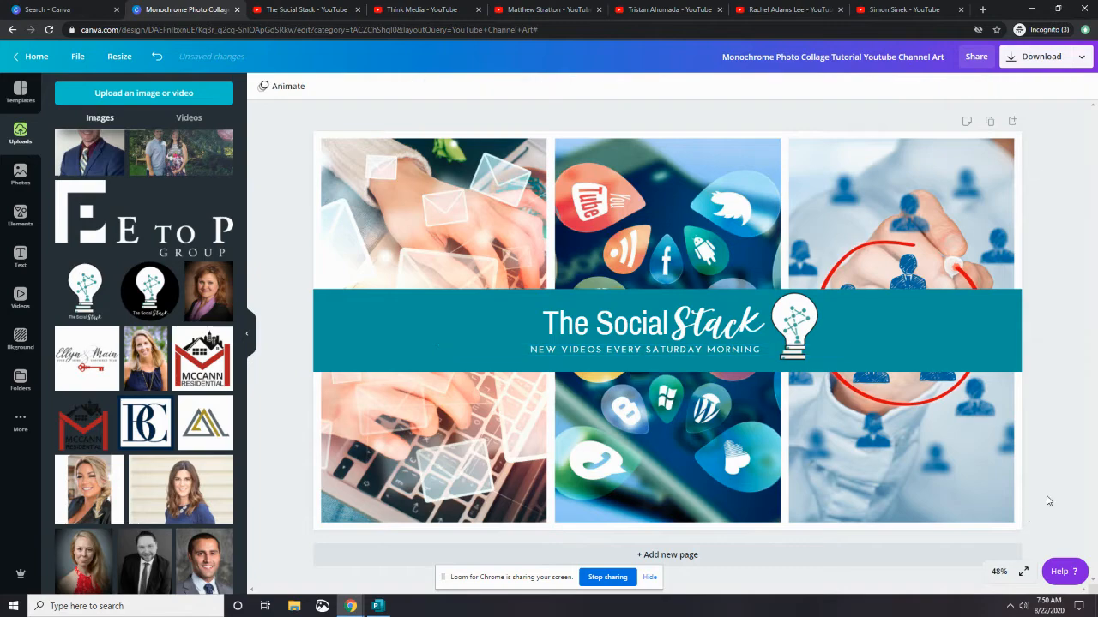
Download the design as a PNG at size 3x
click(1020, 59)
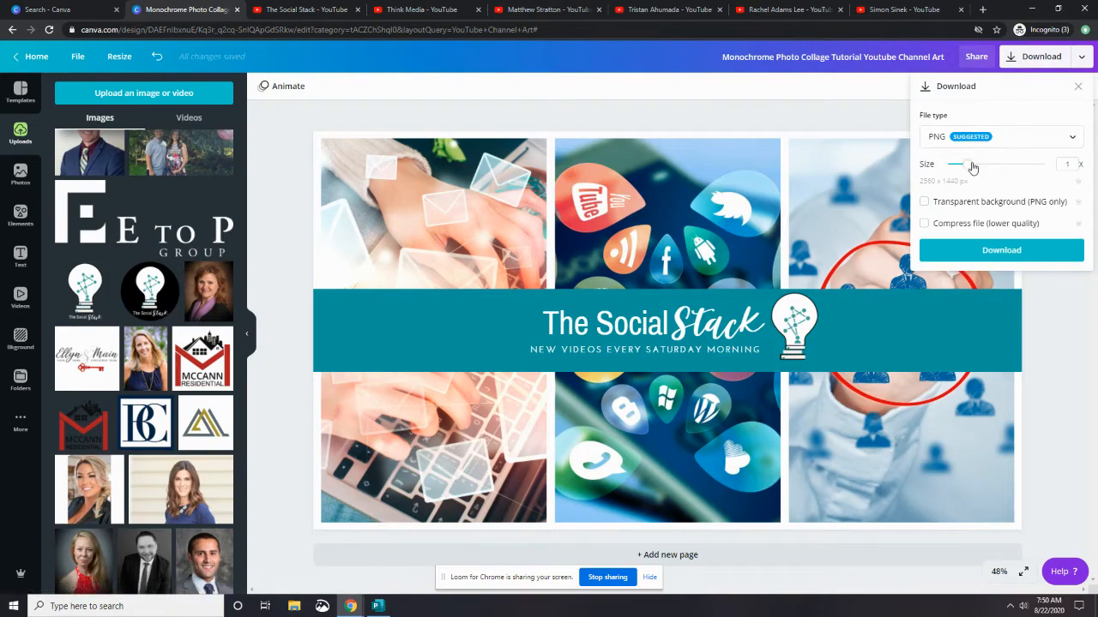
drag(969, 164, 1074, 174)
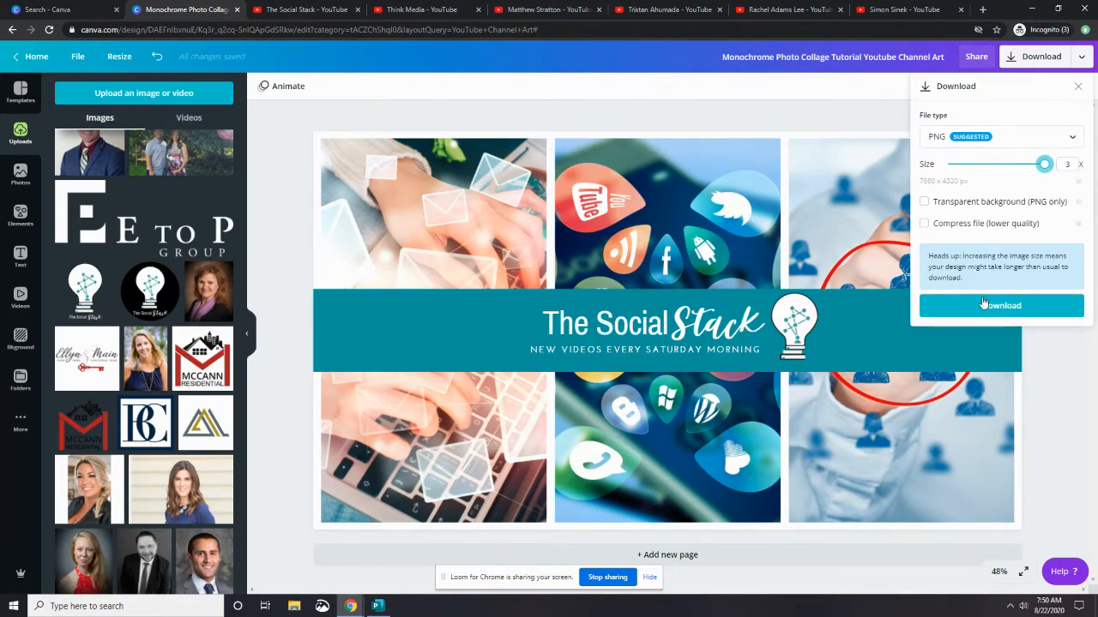
click(1006, 309)
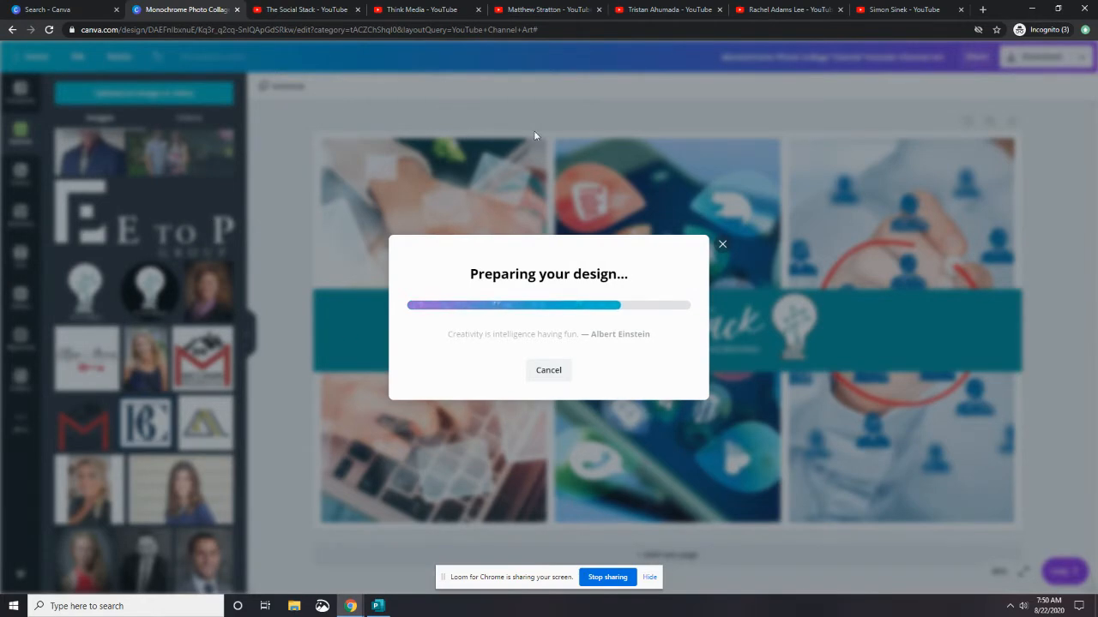
Switch to The Social Stack YouTube channel and open its channel customization page
click(324, 12)
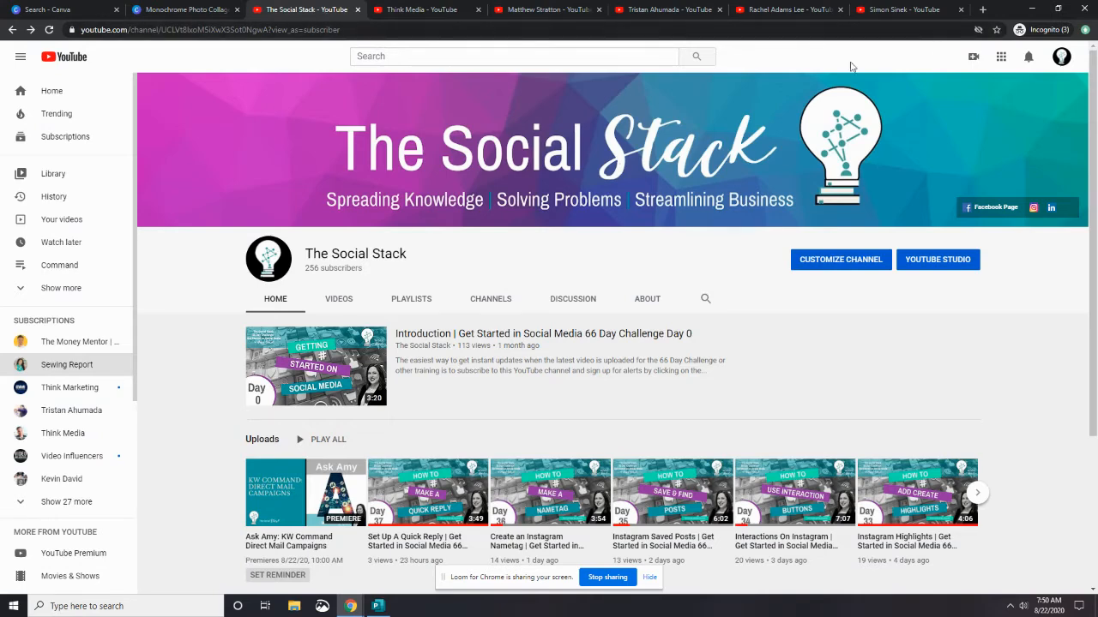
click(38, 100)
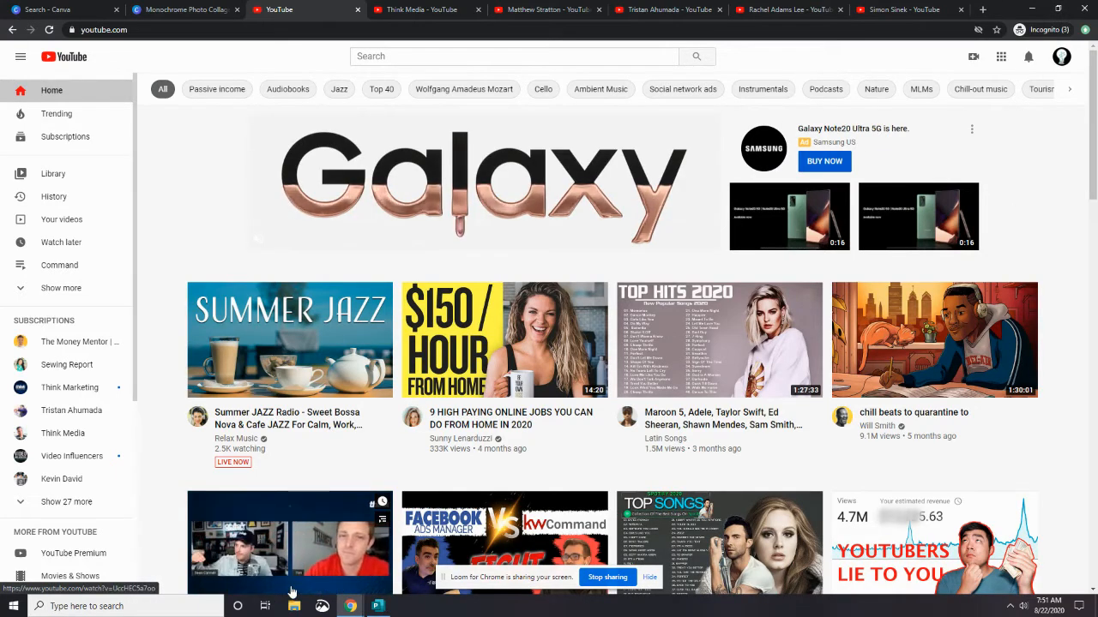
mouse_move(515, 394)
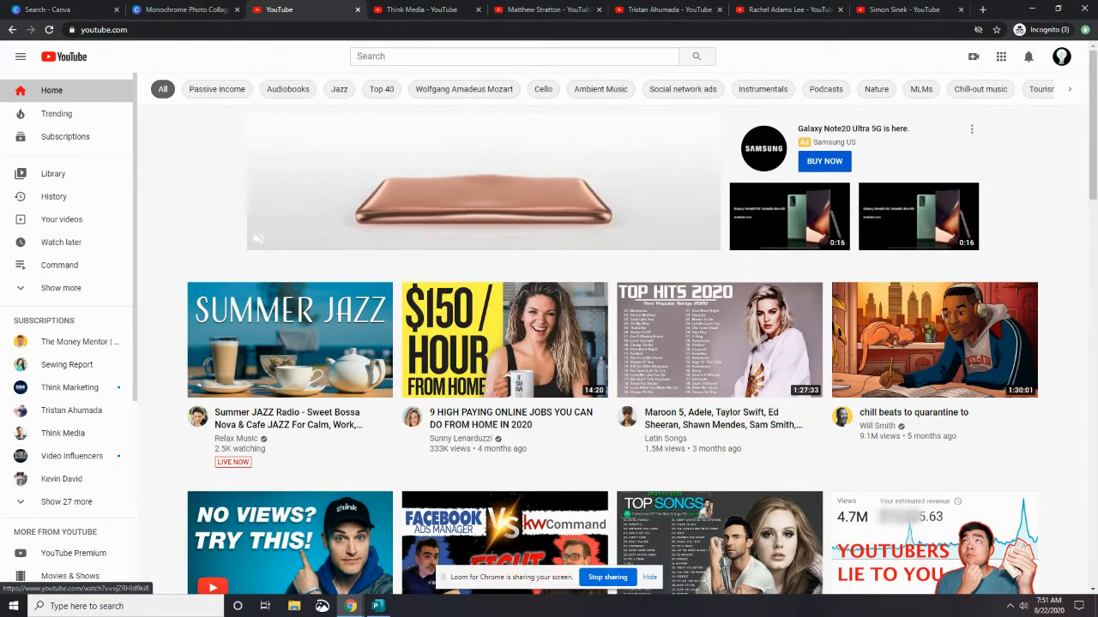
click(1067, 57)
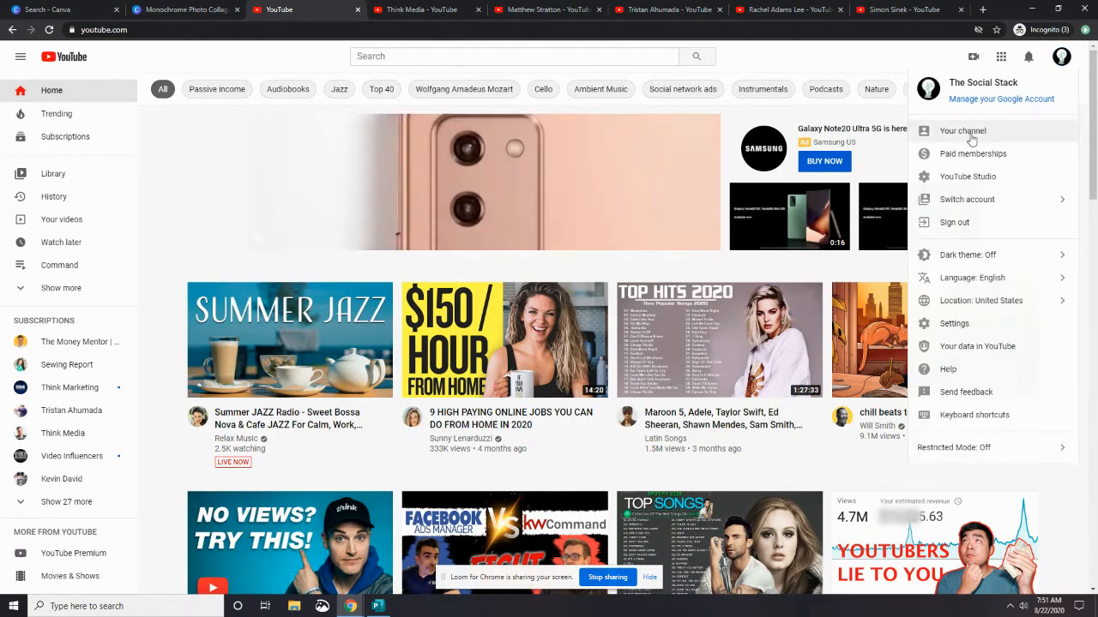
click(963, 131)
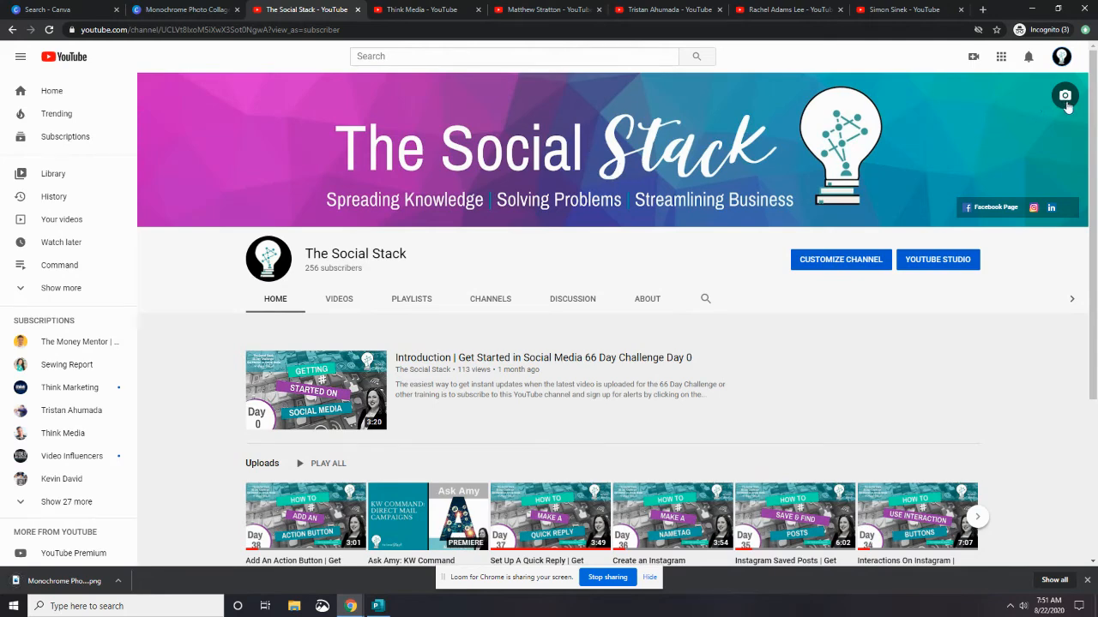
click(831, 261)
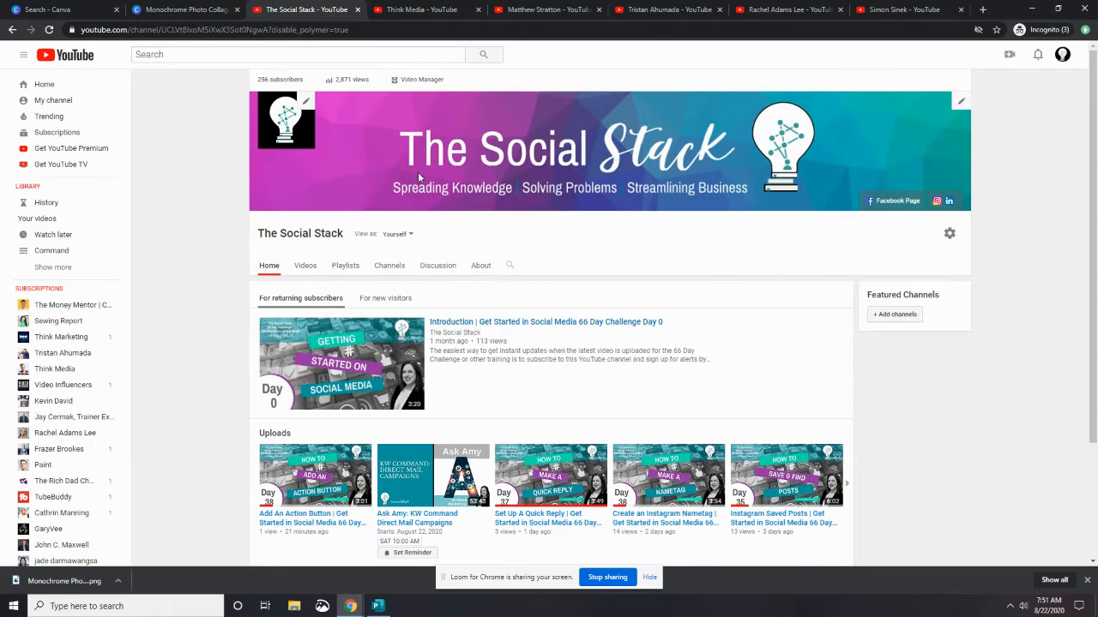
Try to edit the channel art, attempting the online storage sign-in before closing the dialog
click(960, 103)
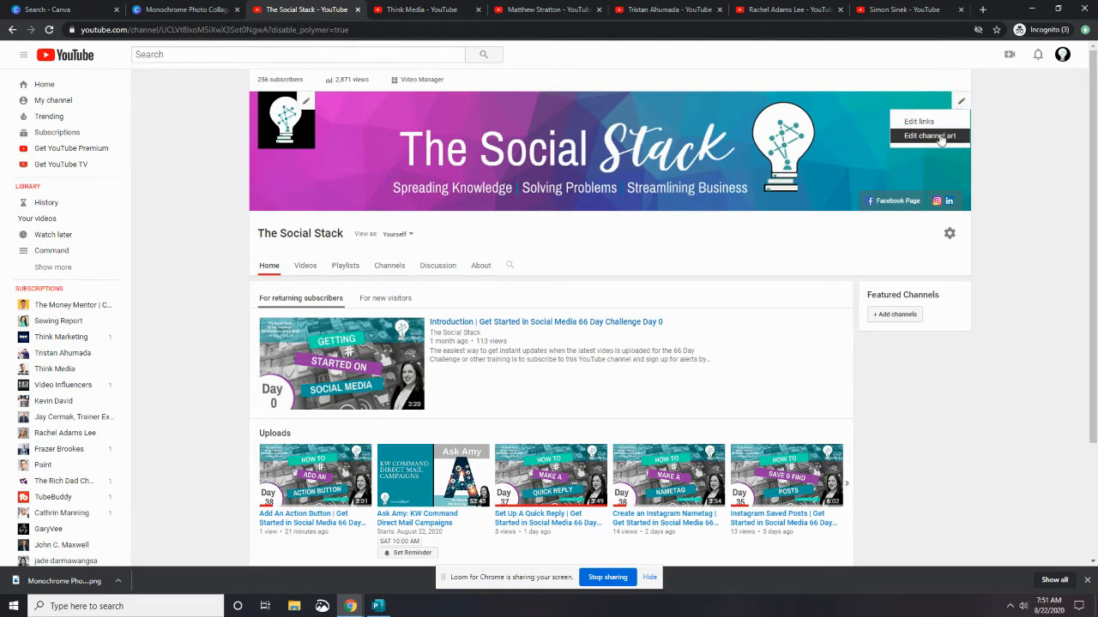
click(929, 135)
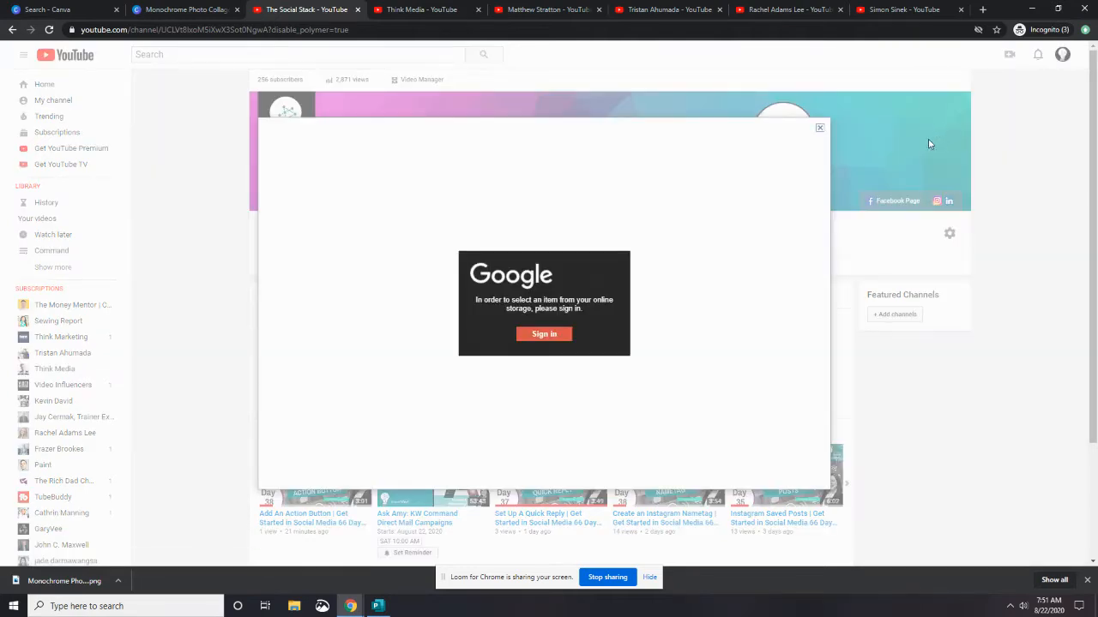
click(538, 336)
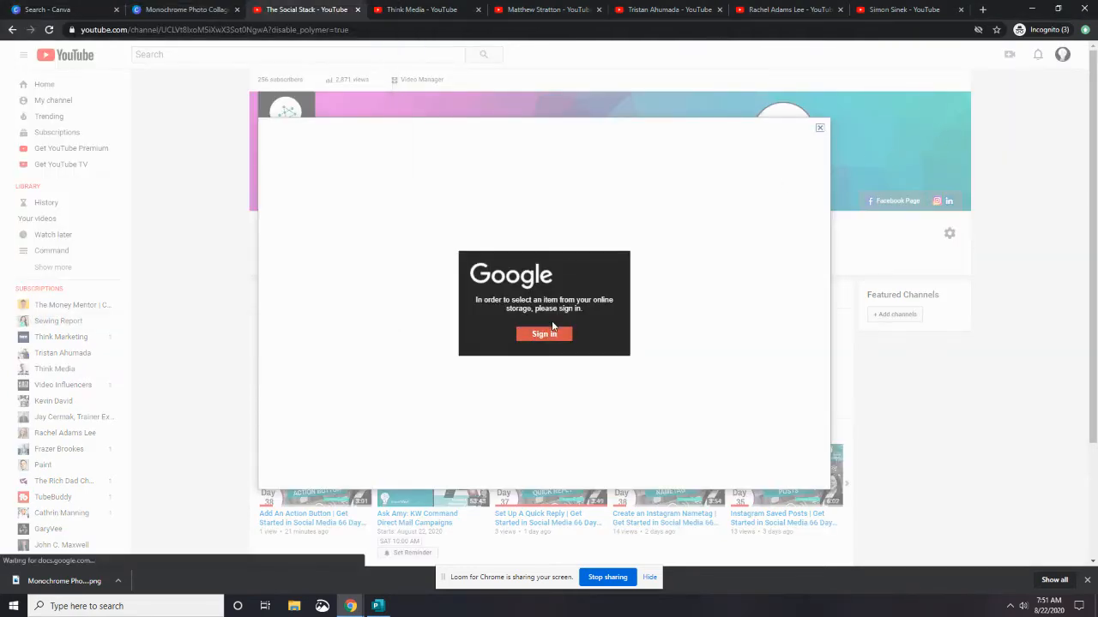
click(819, 127)
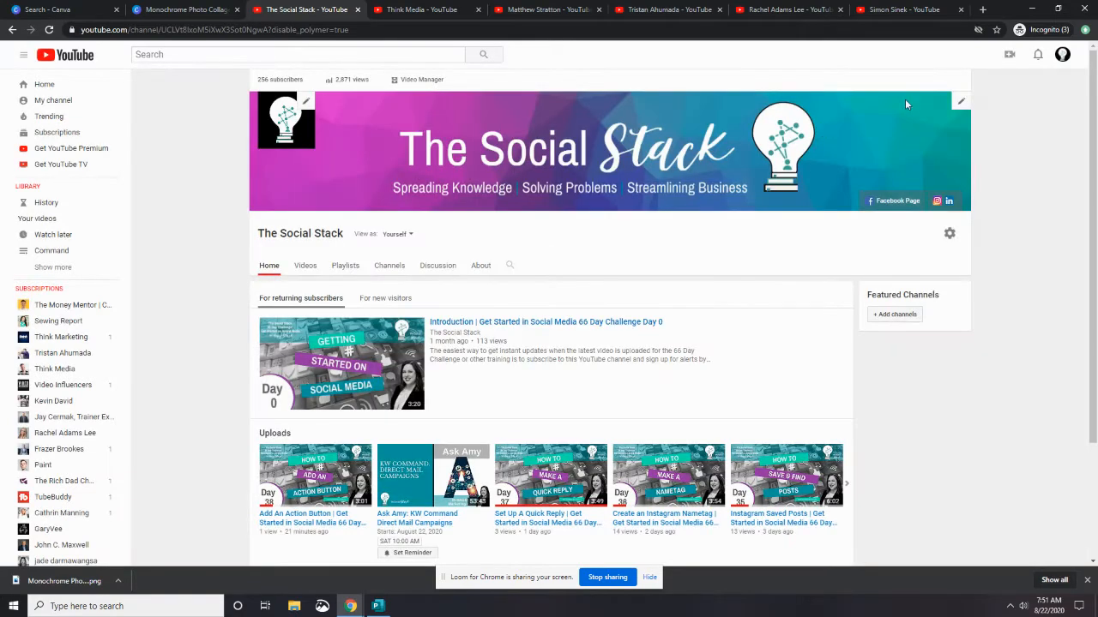
Retry editing the channel art twice through the storage sign-in, then close the error dialog
click(961, 100)
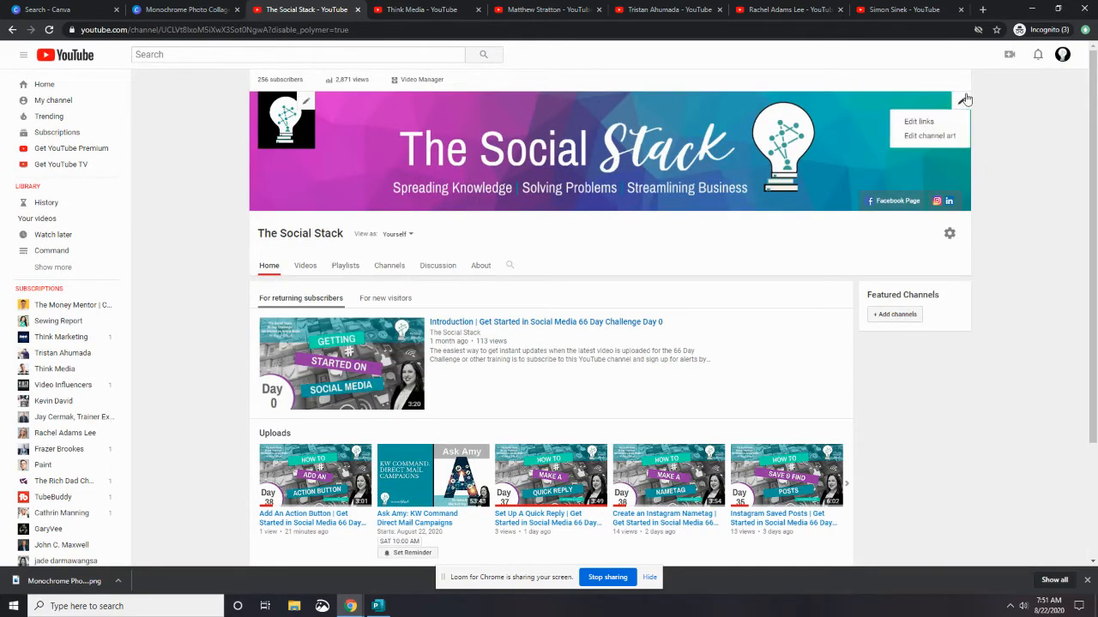
click(934, 136)
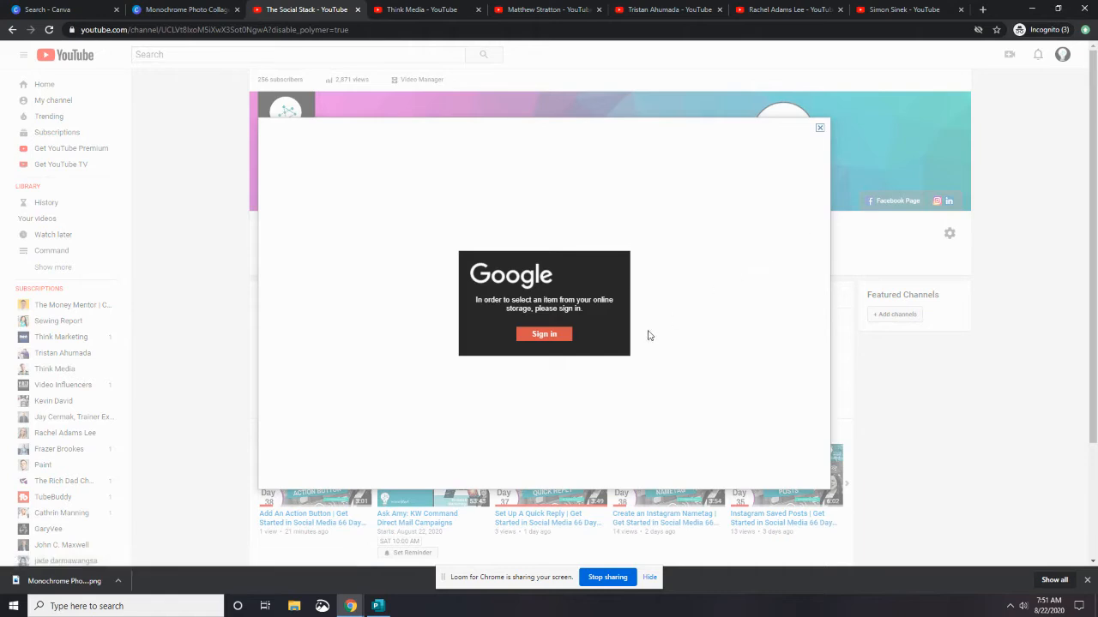
click(539, 334)
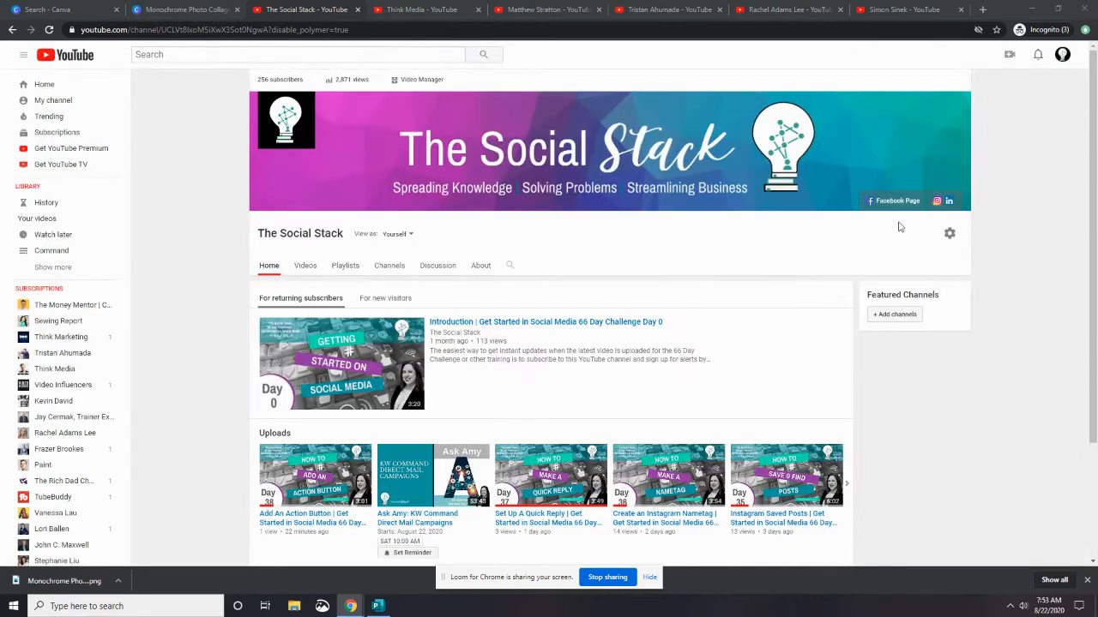
click(961, 100)
click(931, 136)
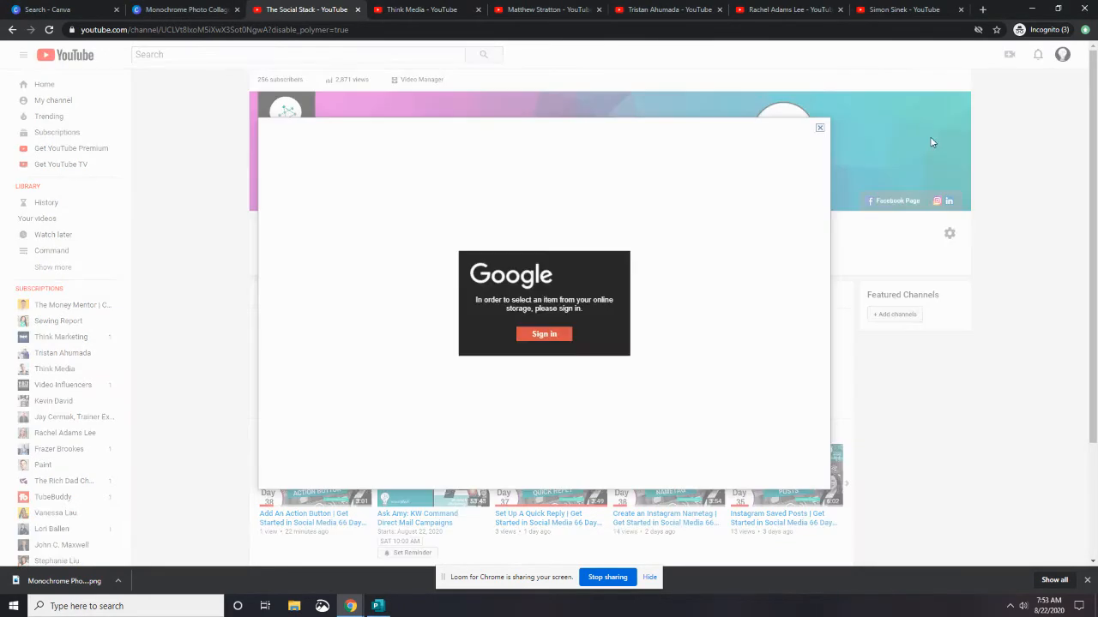
click(544, 339)
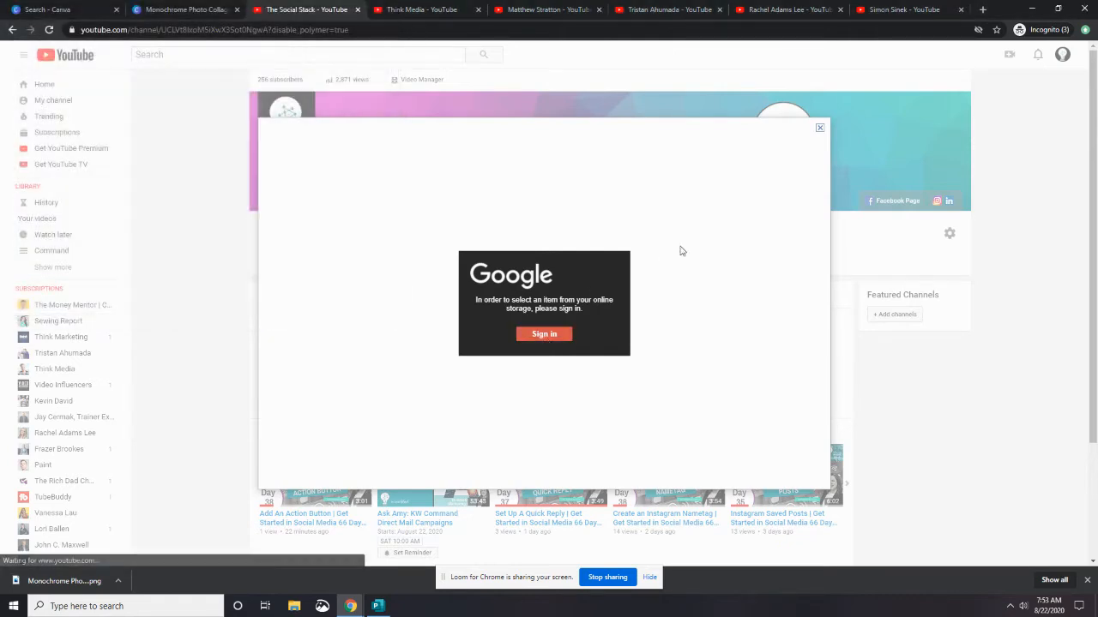
click(554, 335)
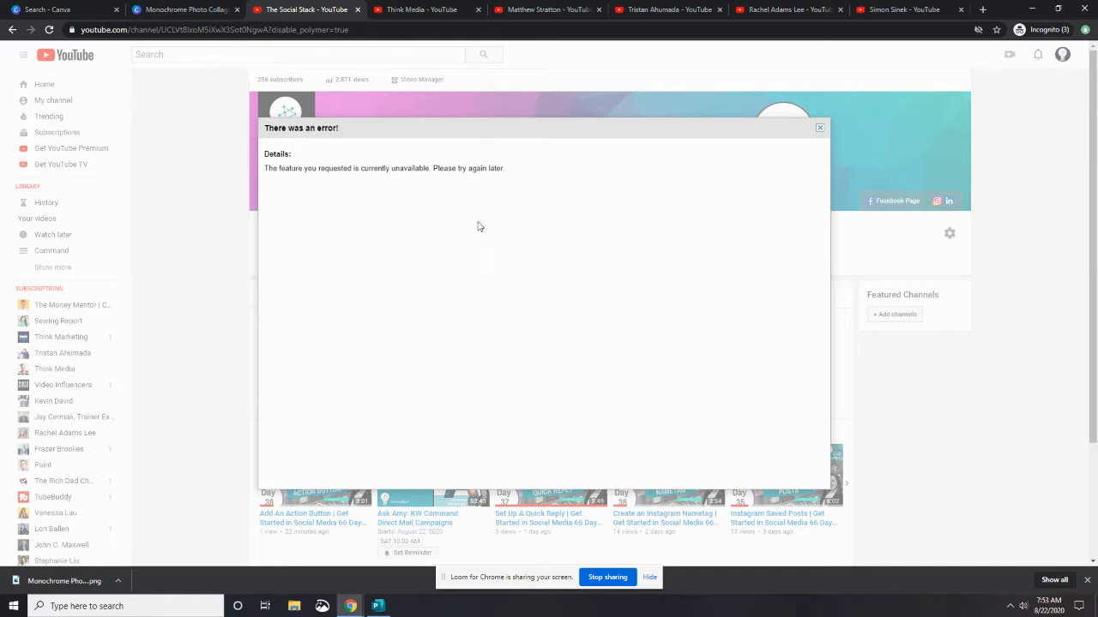
click(819, 130)
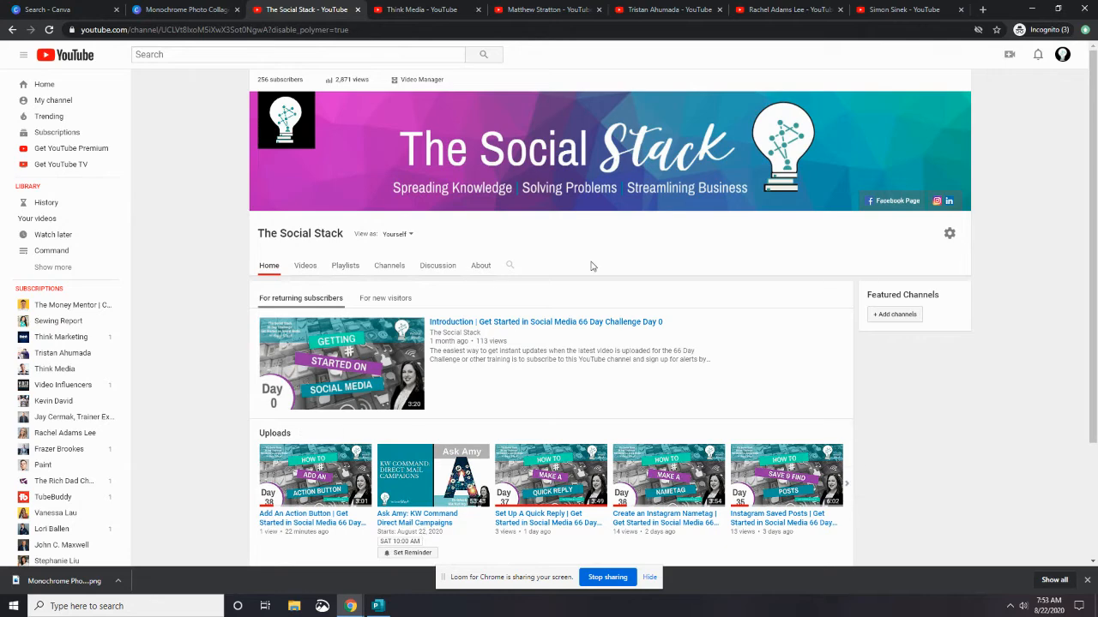
Edit the channel icon by uploading the downloaded Monochrome Photo Collage Tutorial Youtube Channel Art image
click(306, 102)
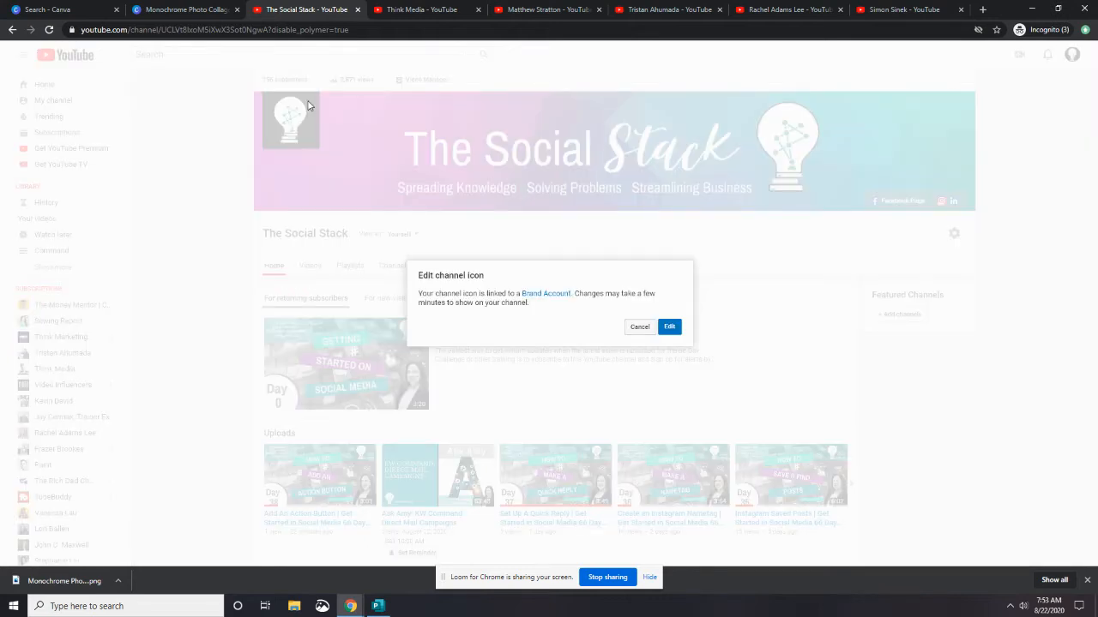
click(668, 328)
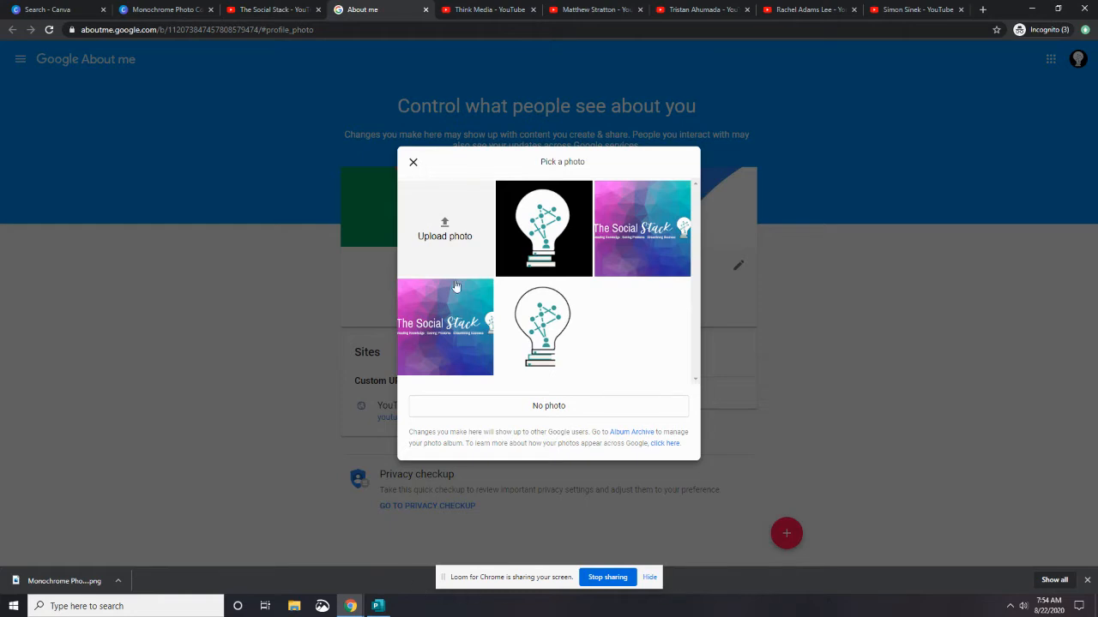
click(453, 230)
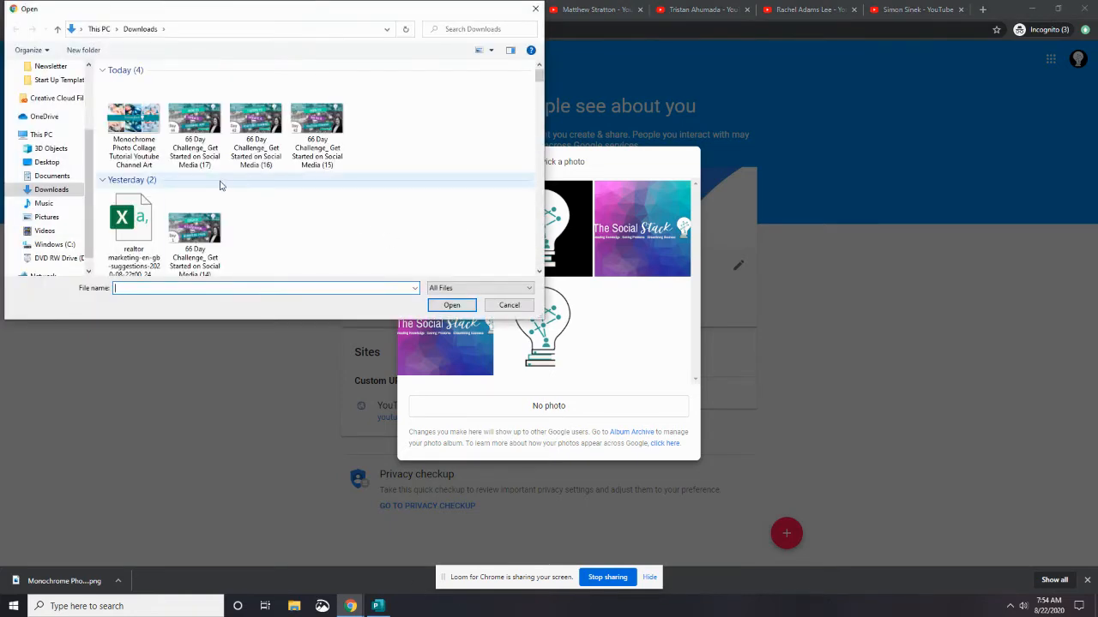
click(134, 125)
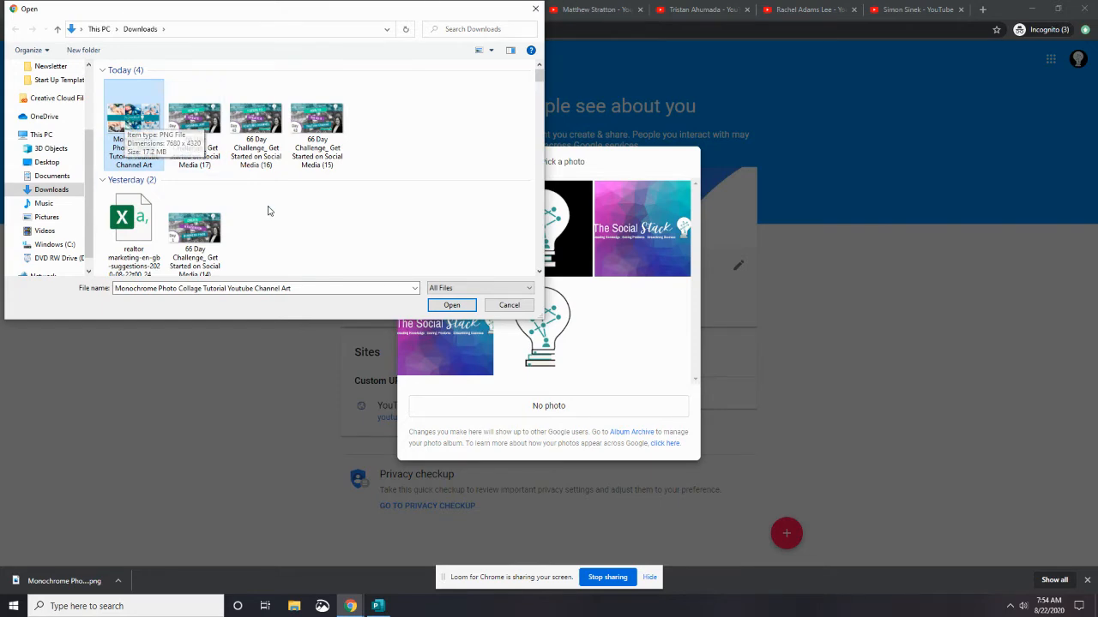
click(452, 306)
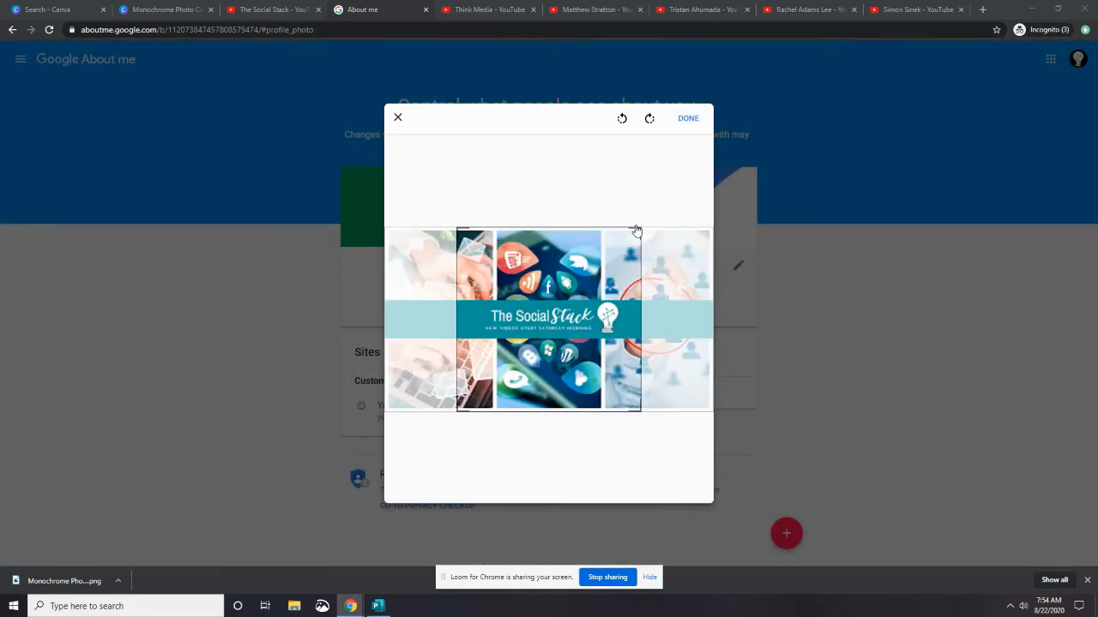
Position the square crop over the collage centre and apply it as the profile photo
mouse_move(606, 327)
mouse_down()
mouse_move(590, 326)
mouse_move(668, 321)
mouse_move(556, 326)
mouse_move(702, 332)
mouse_move(527, 331)
mouse_move(599, 329)
mouse_up()
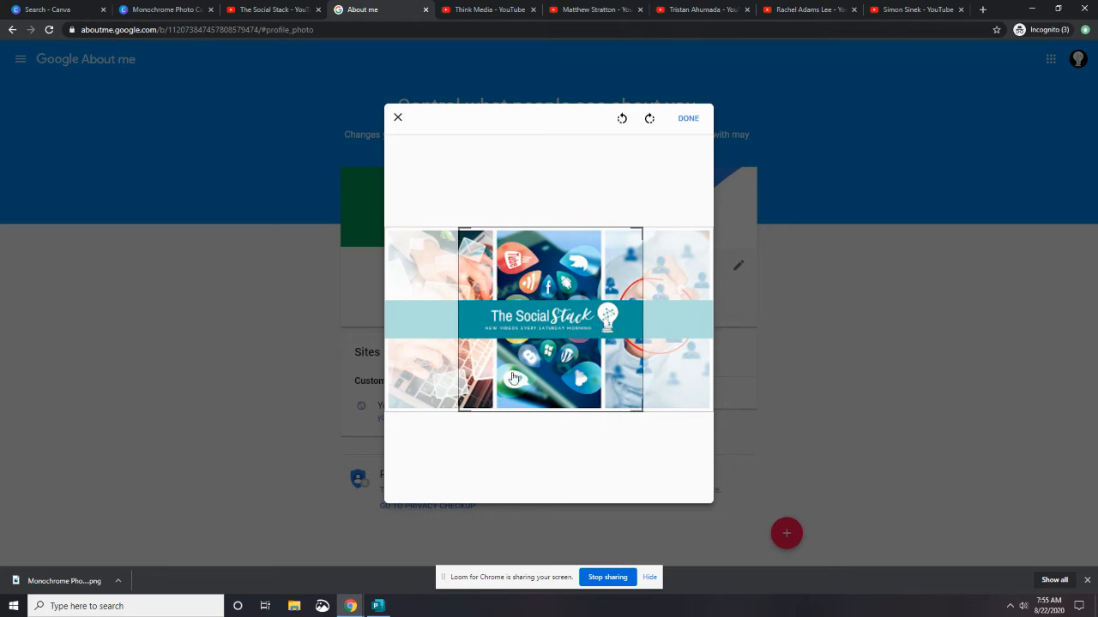
drag(541, 350, 541, 316)
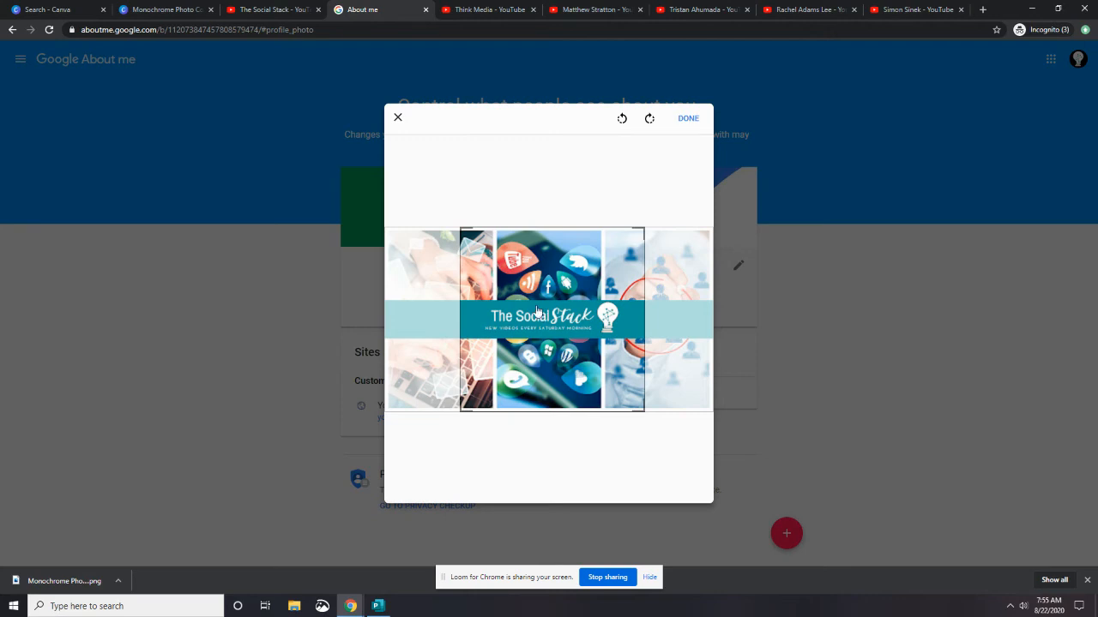
drag(553, 292, 550, 287)
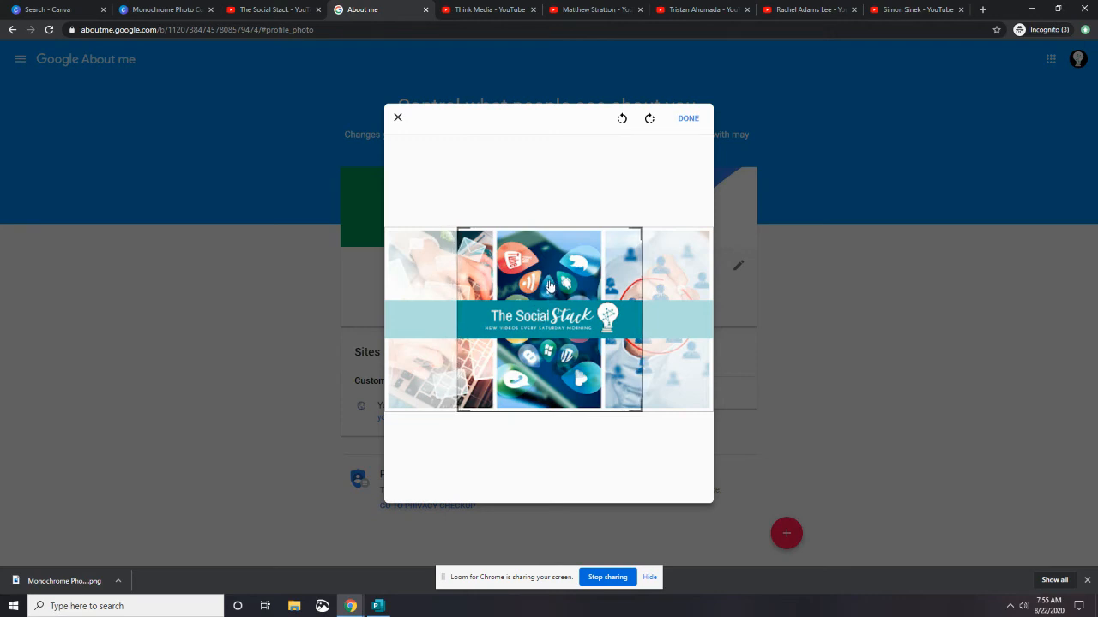
click(690, 118)
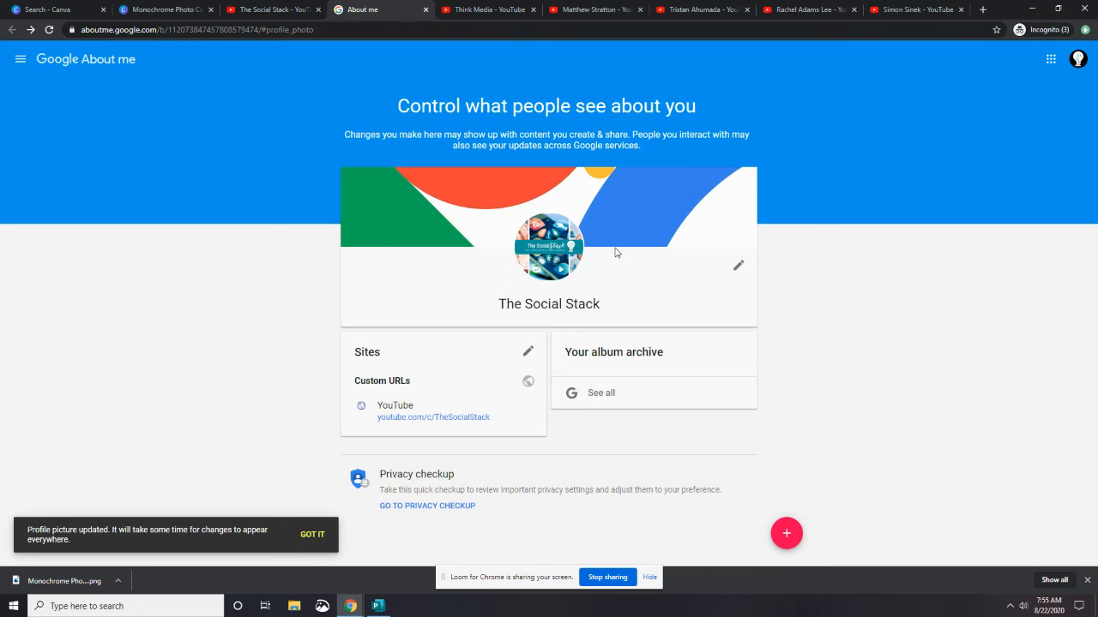
click(737, 267)
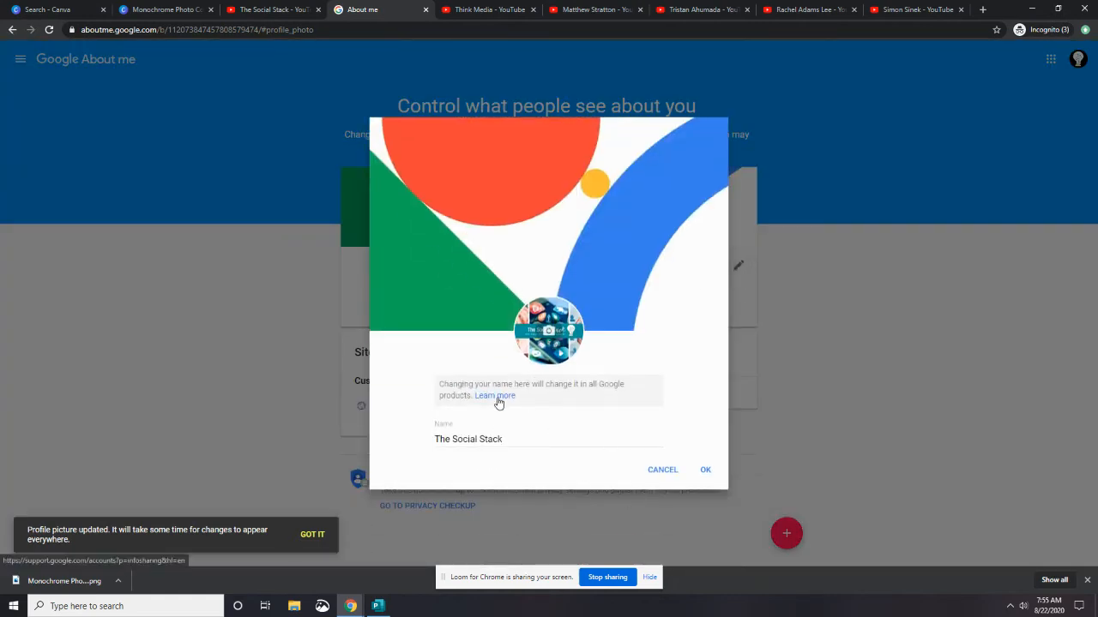
click(963, 150)
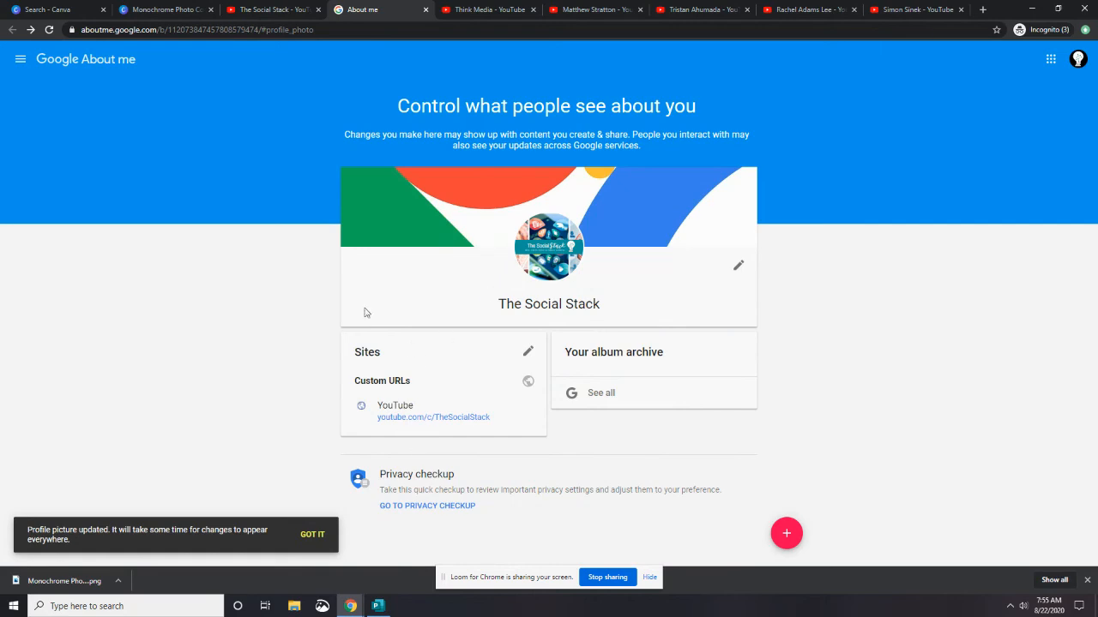
Reopen the channel icon editor and choose the black lightbulb logo as the profile photo
click(298, 11)
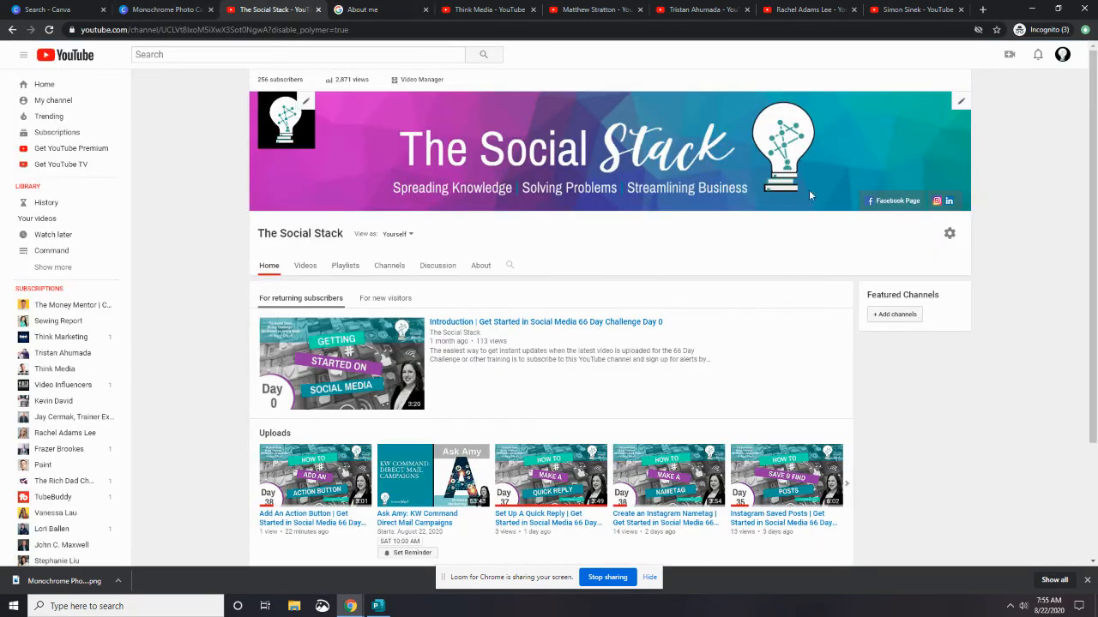
click(304, 102)
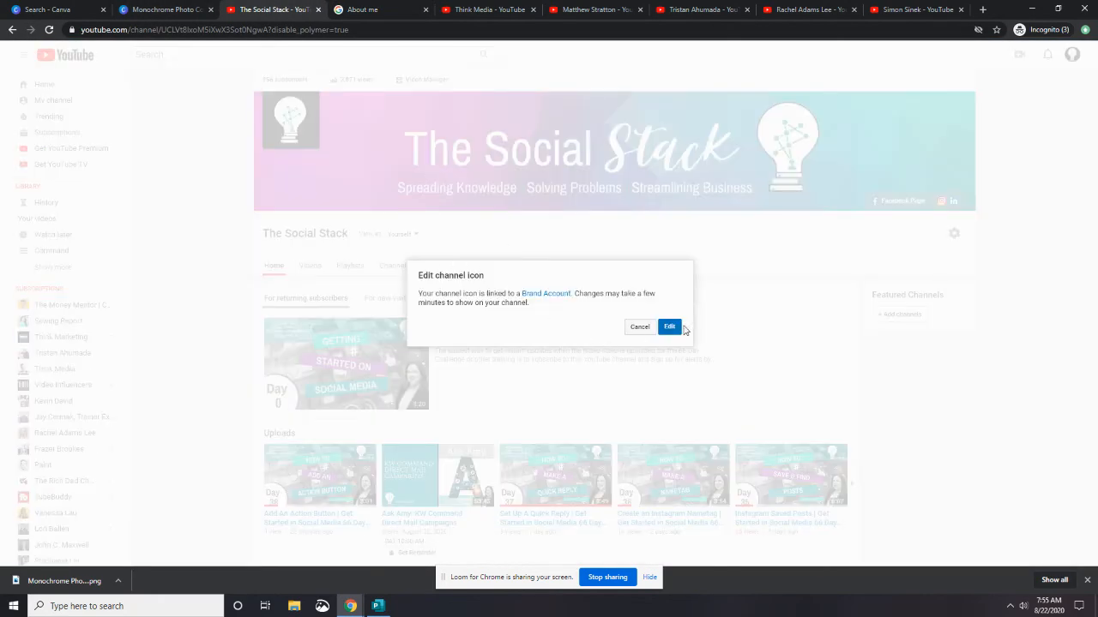
click(671, 328)
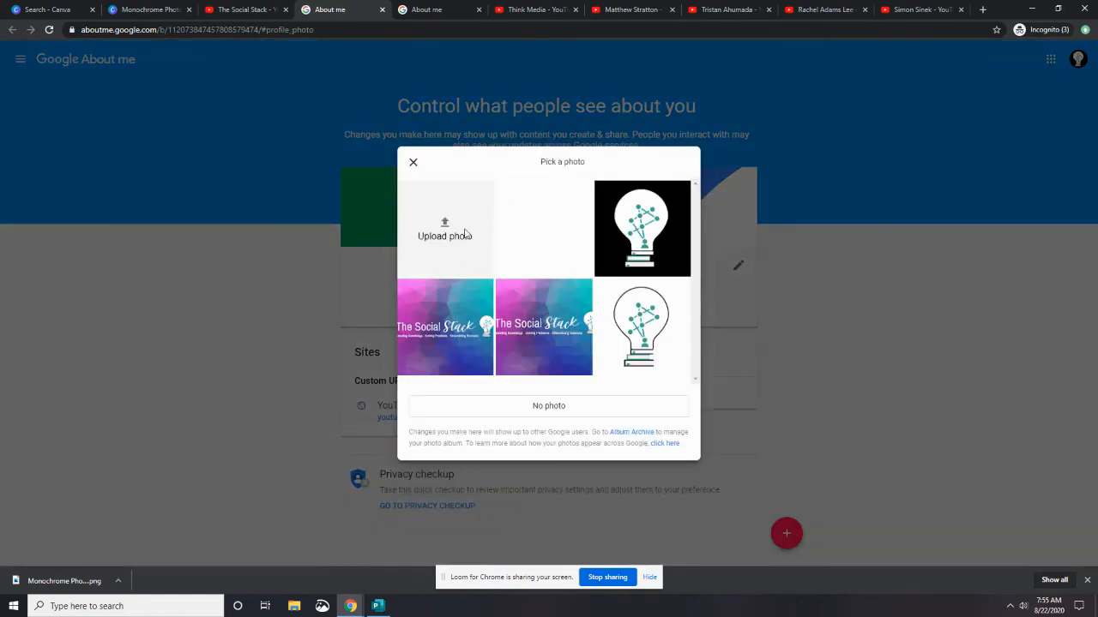
click(653, 223)
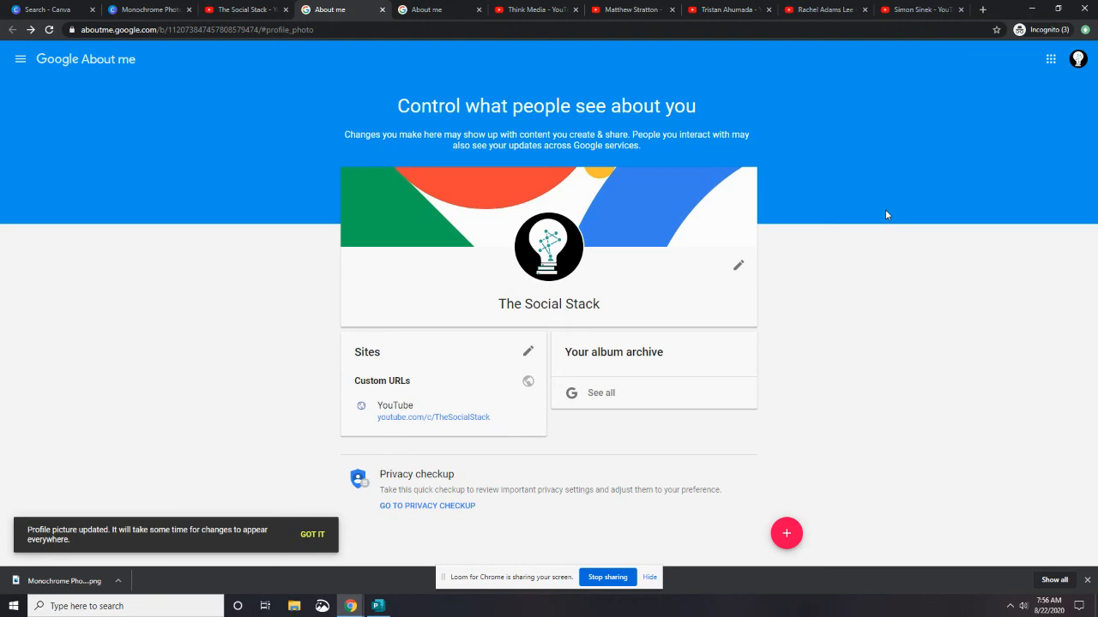
click(233, 12)
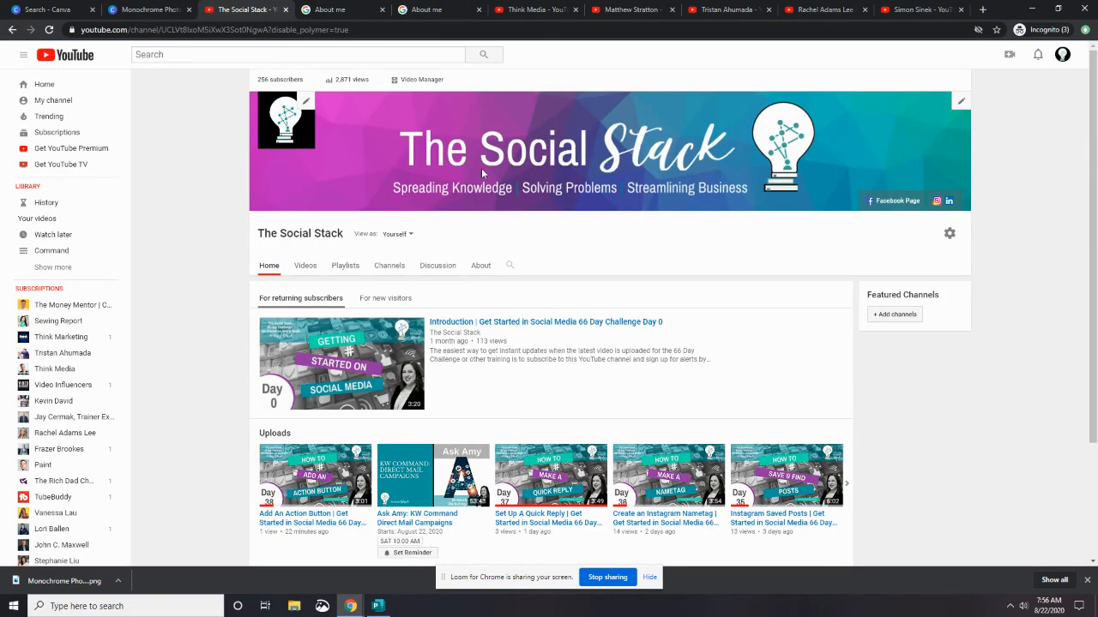